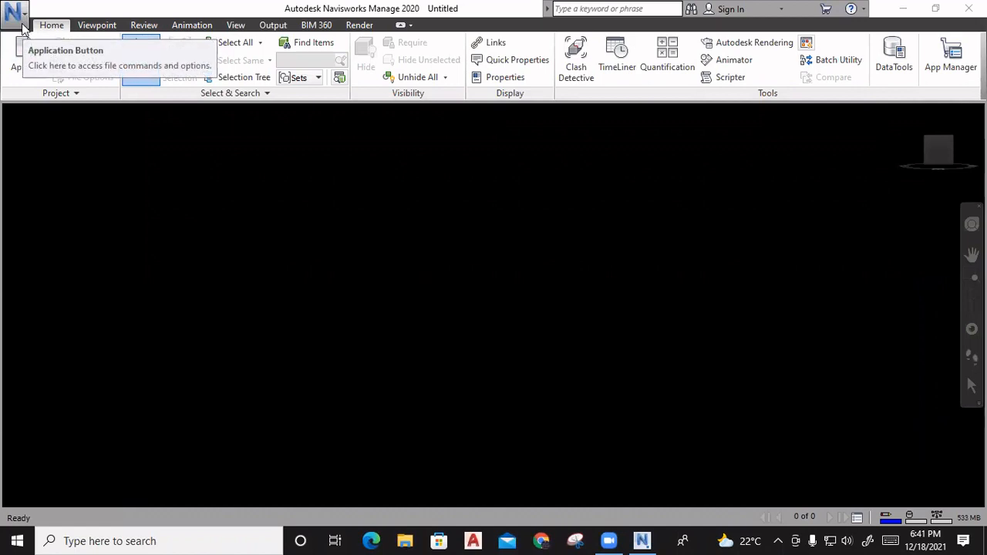
Start opening an existing file and move the file selection dialog nearer the middle of the screen.
left_click(14, 13)
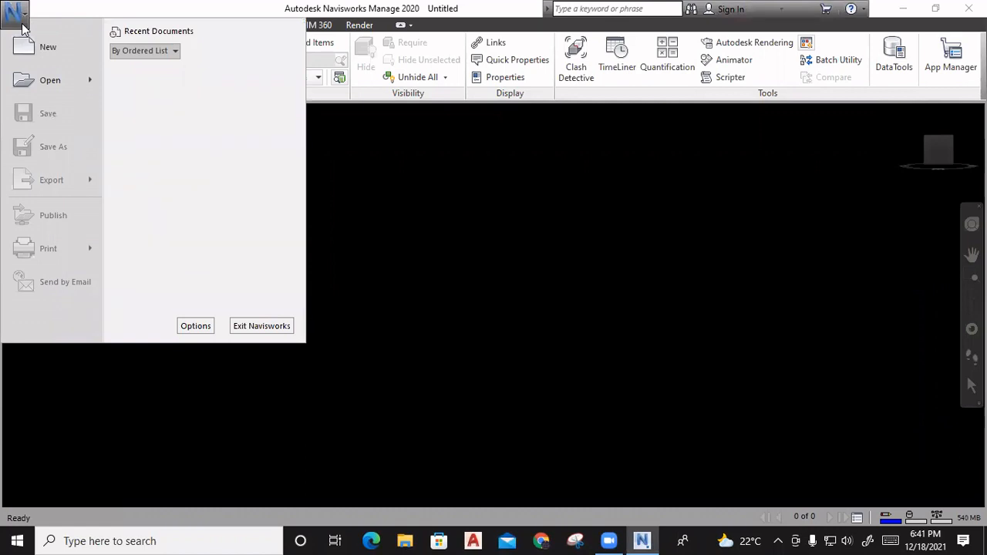
left_click(58, 85)
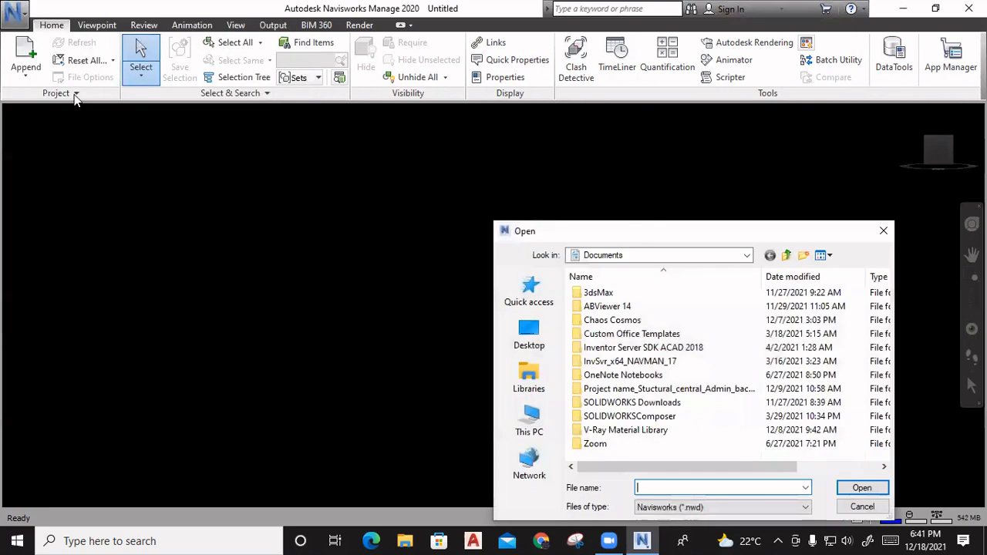
left_click_drag(592, 225, 426, 96)
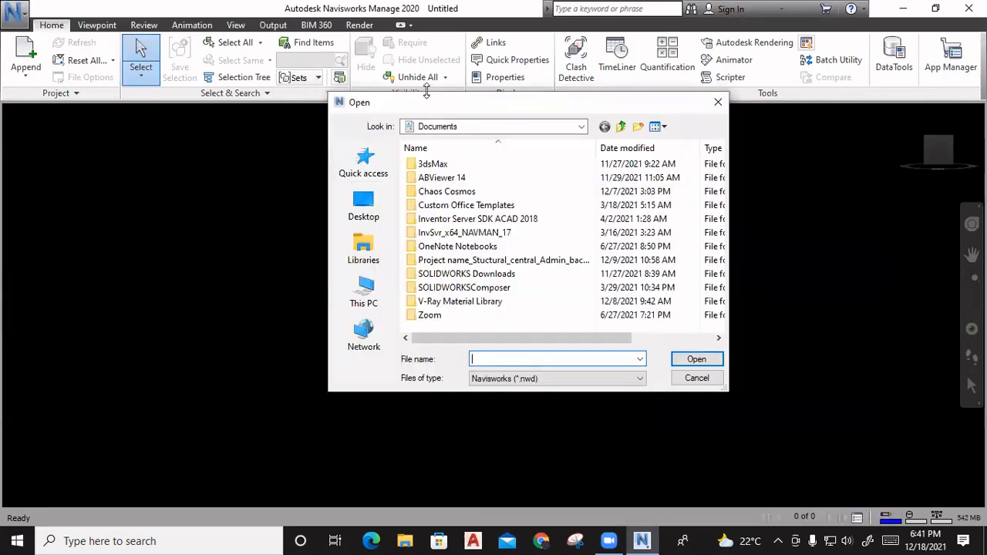
left_click(571, 127)
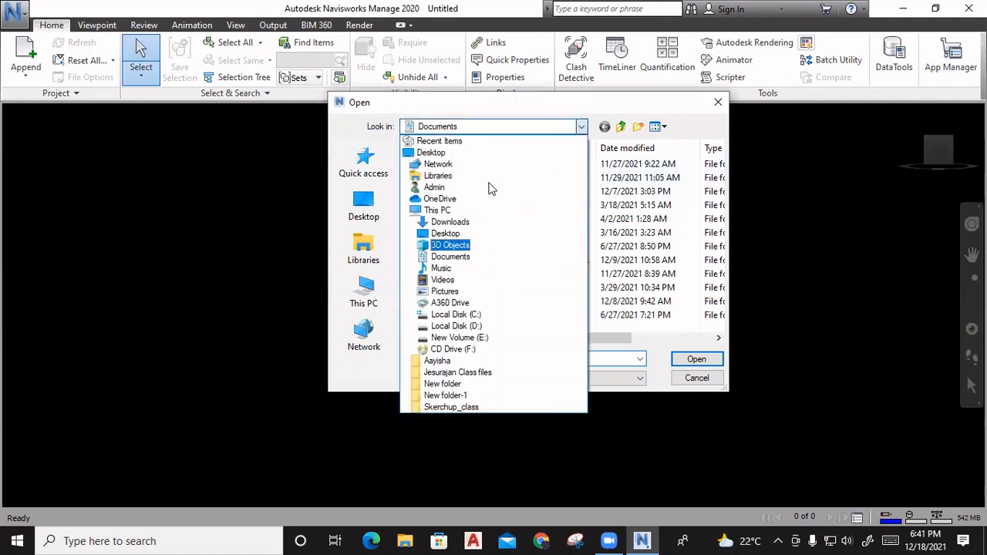
left_click(462, 315)
double_click(453, 274)
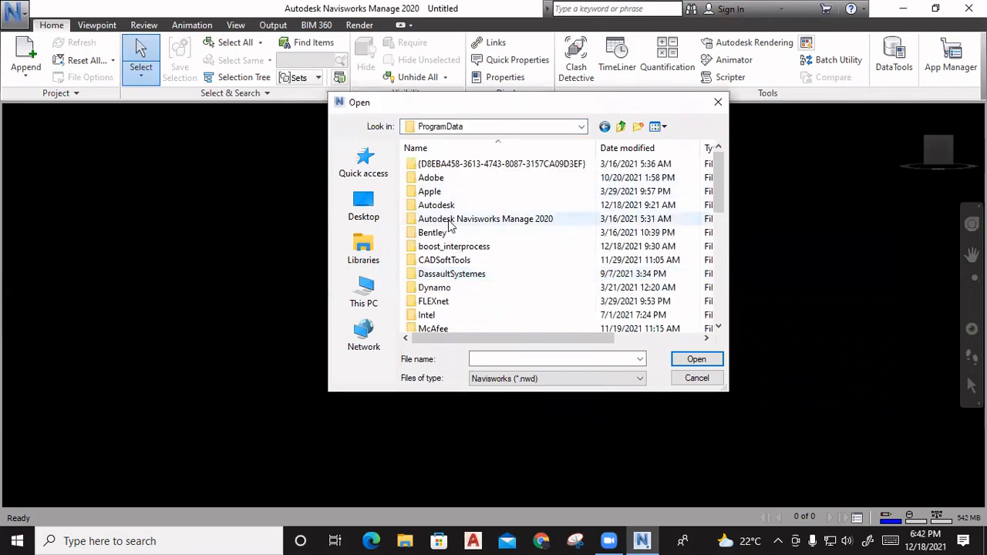
double_click(436, 205)
scroll(452, 216, "down", 8)
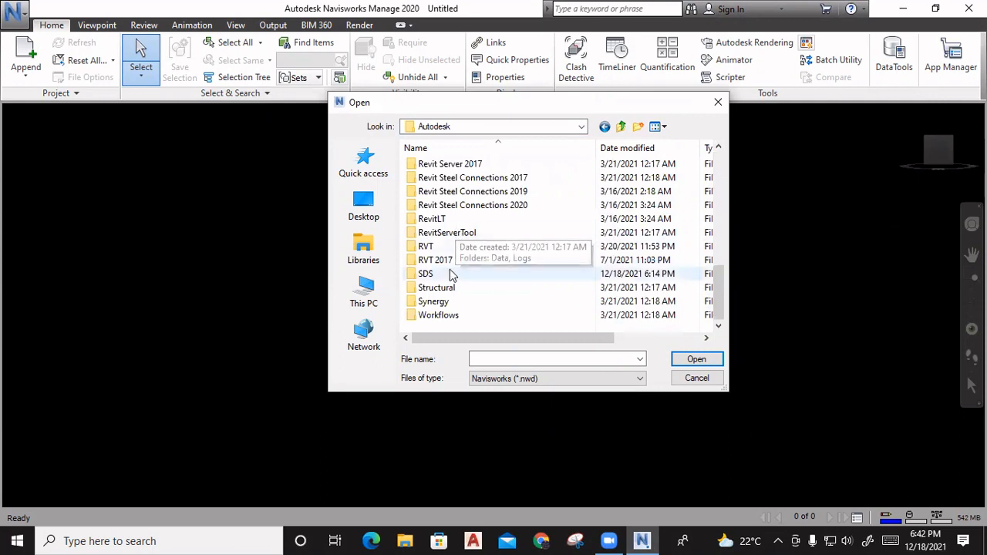
left_click(453, 209)
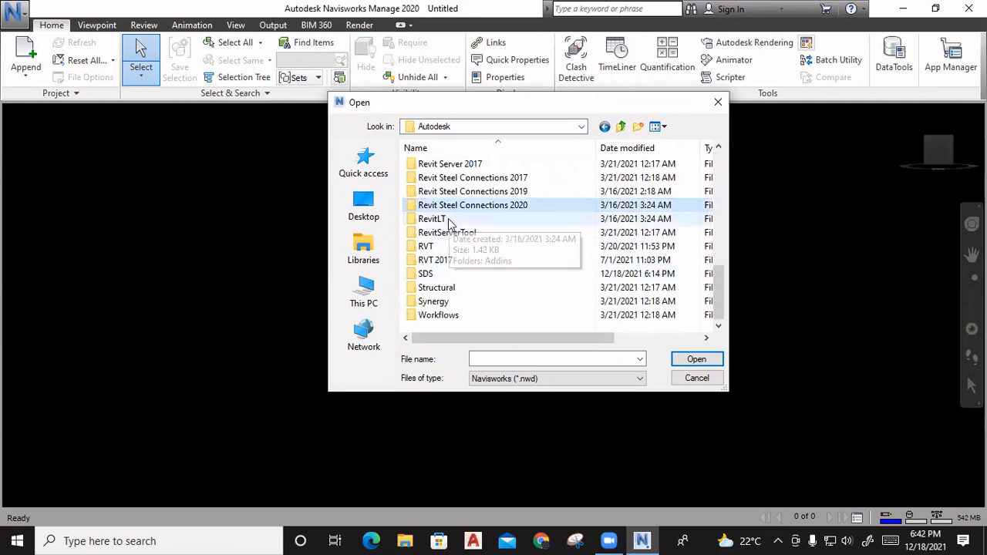
scroll(455, 218, "up", 1)
left_click(460, 165)
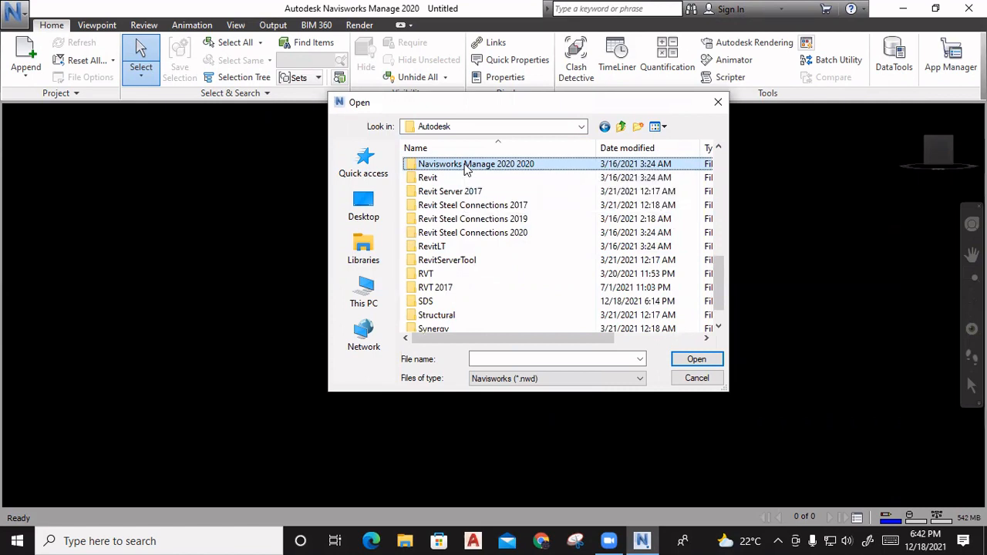
double_click(467, 165)
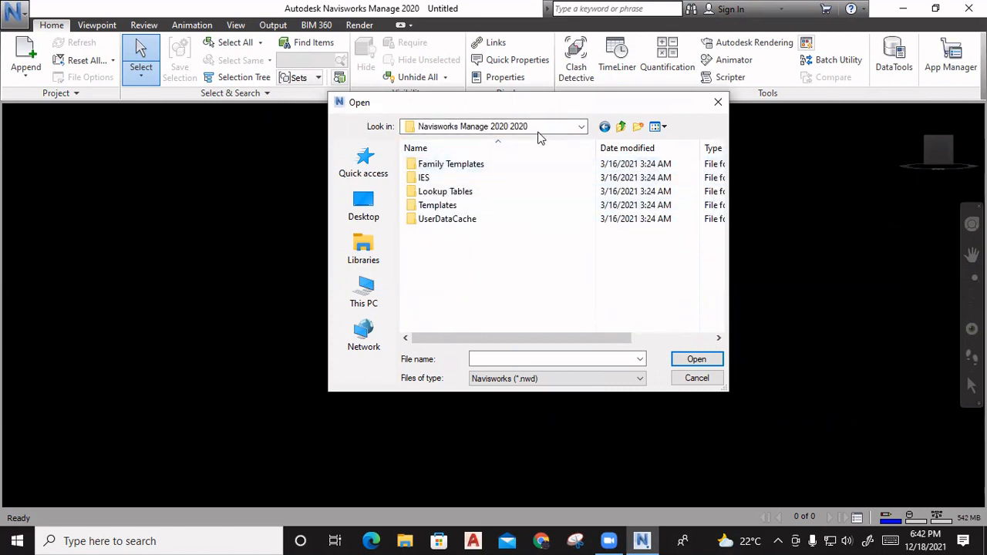
Browse on Local Disk (C:) to the folder Program Files > Autodesk > Navisworks Manage 2020 > Samples.
left_click(583, 126)
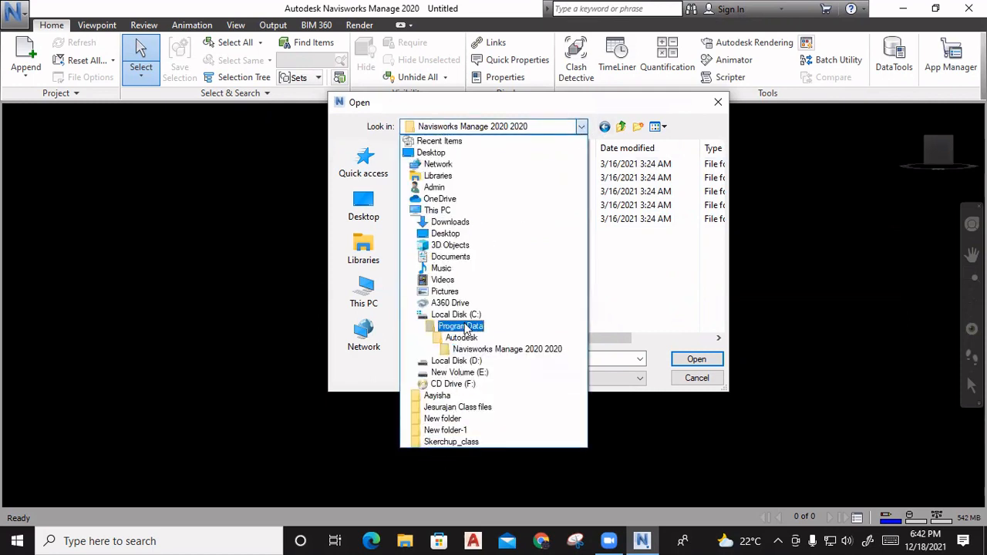
left_click(463, 315)
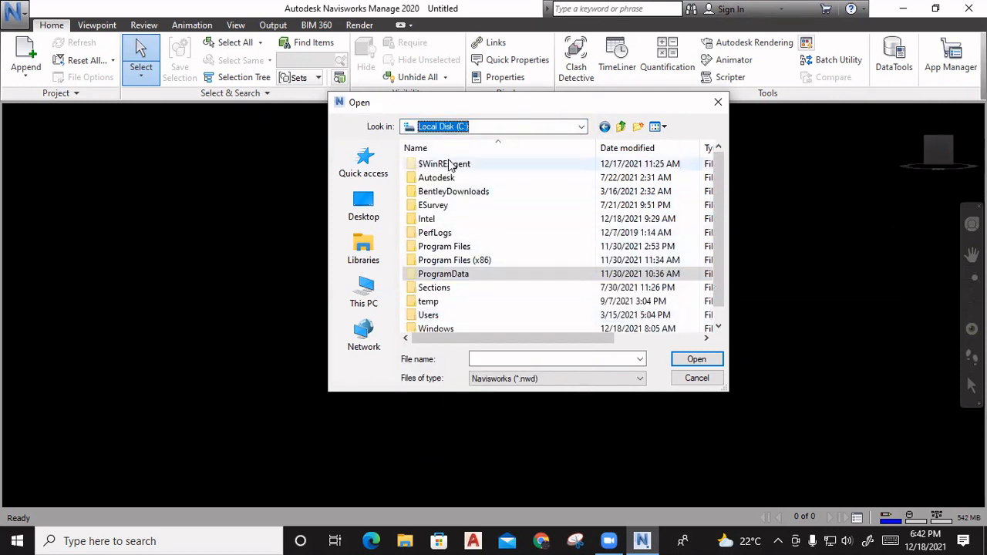
double_click(454, 247)
left_click(445, 180)
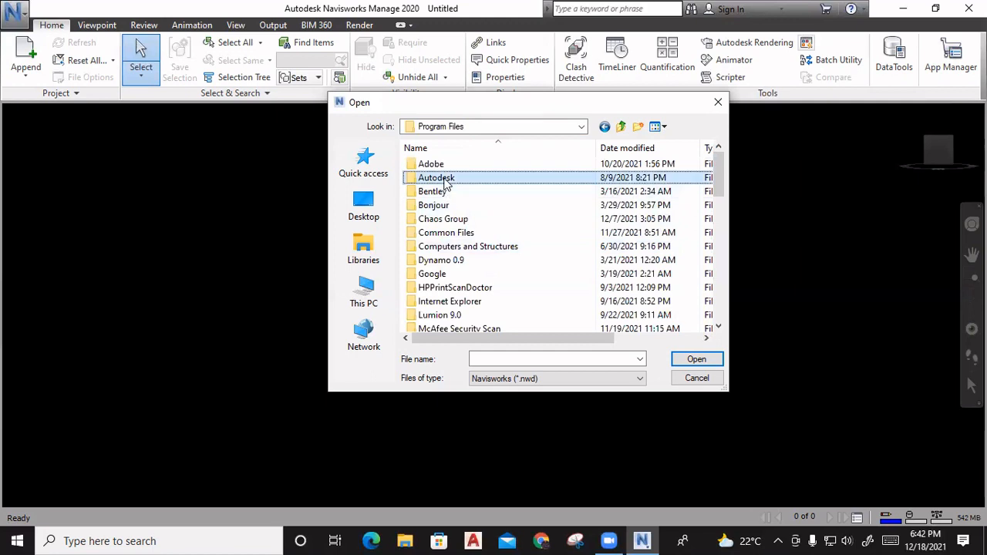
double_click(445, 179)
left_click(459, 301)
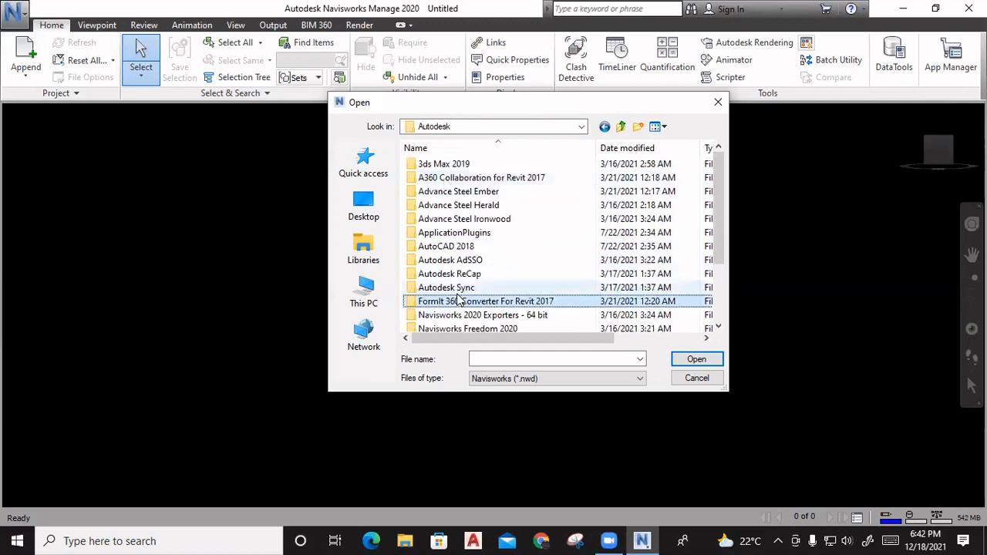
left_click(480, 315)
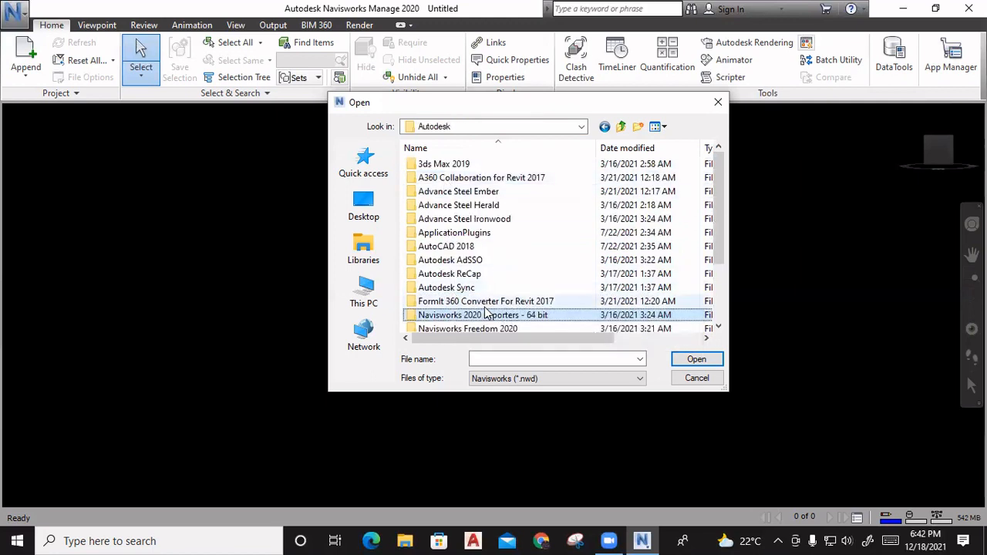
scroll(484, 312, "down", 2)
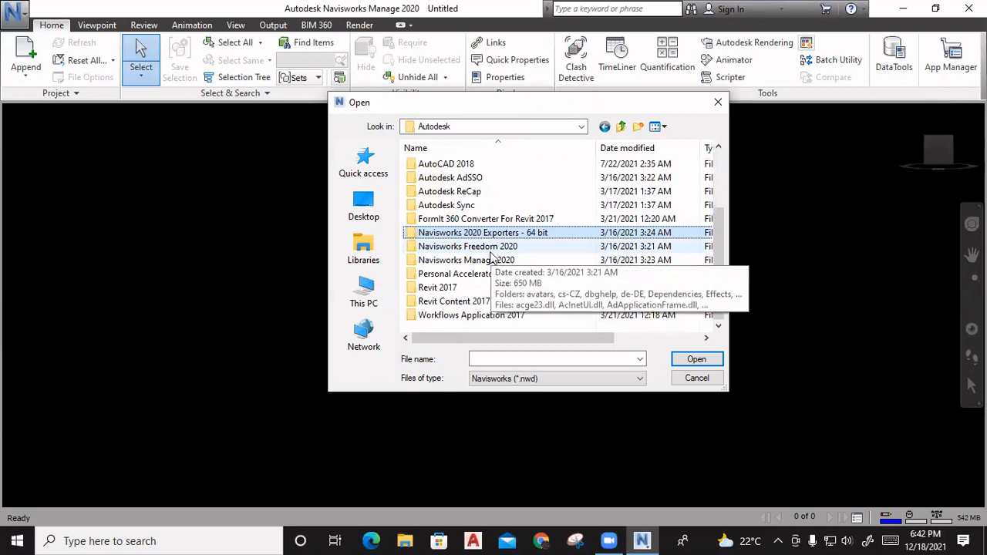
double_click(488, 260)
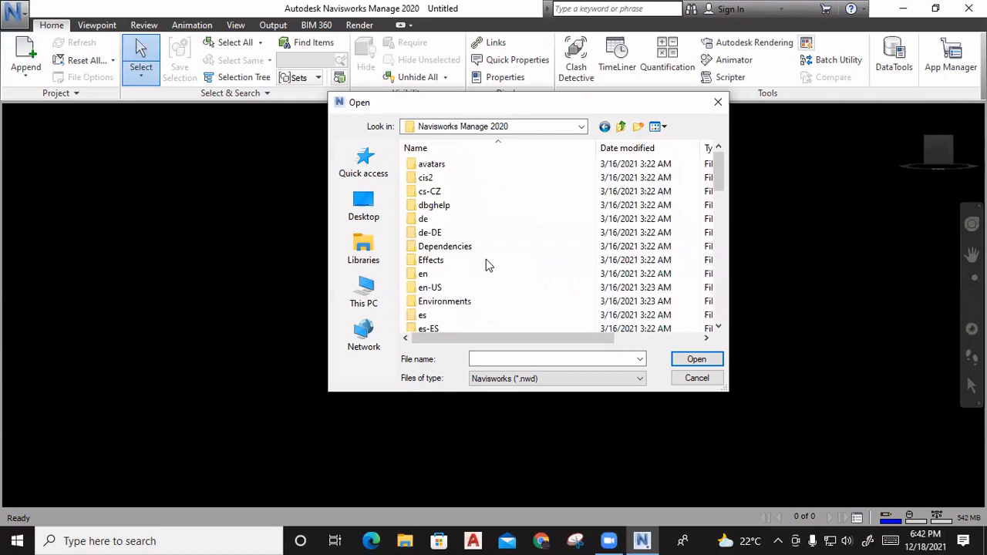
scroll(442, 274, "down", 1)
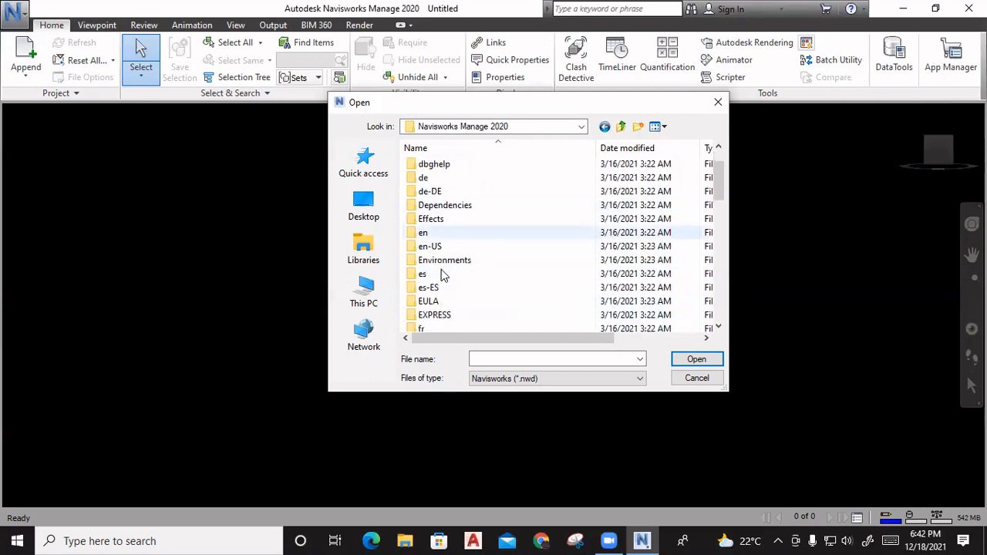
scroll(442, 274, "down", 12)
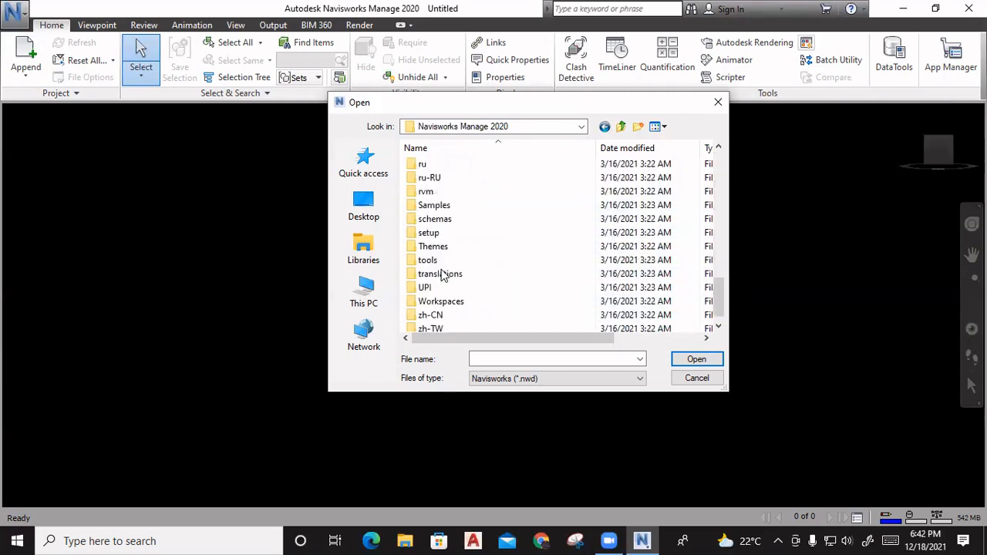
double_click(443, 207)
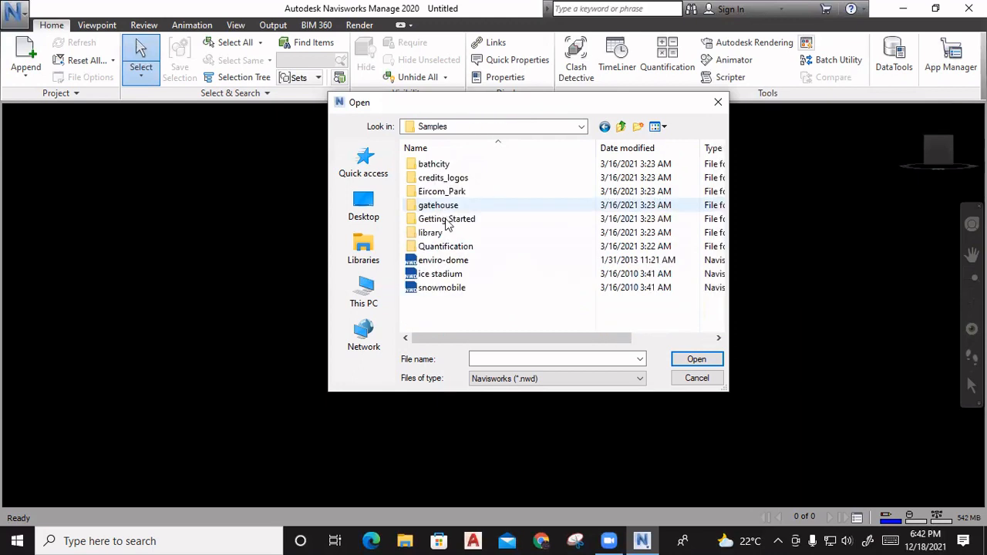
Open the enviro-dome sample file from the Samples folder.
left_click(455, 276)
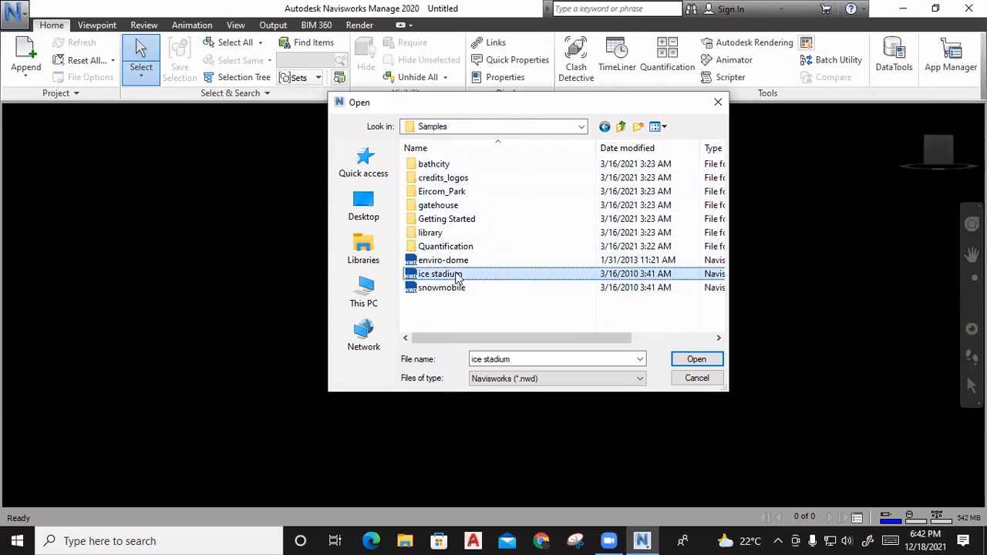
key("Down")
left_click(458, 260)
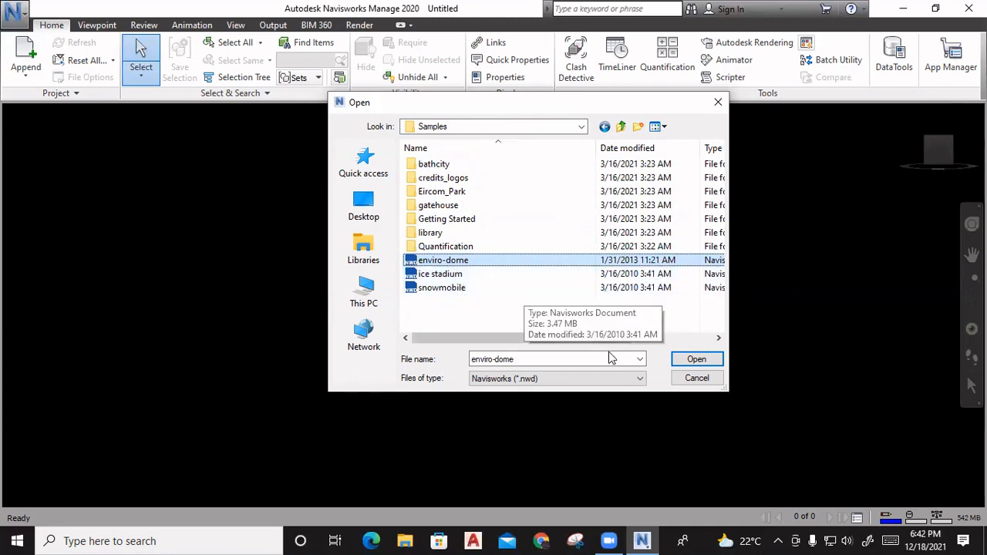
left_click(696, 360)
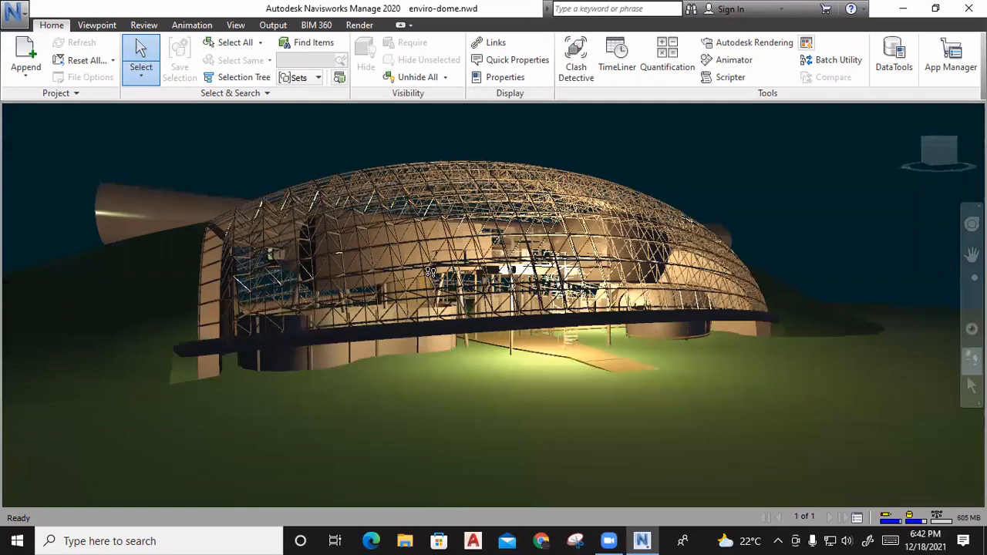
Walk around the dome model and zoom in and out to examine its exterior.
middle_click_drag(334, 258, 495, 319)
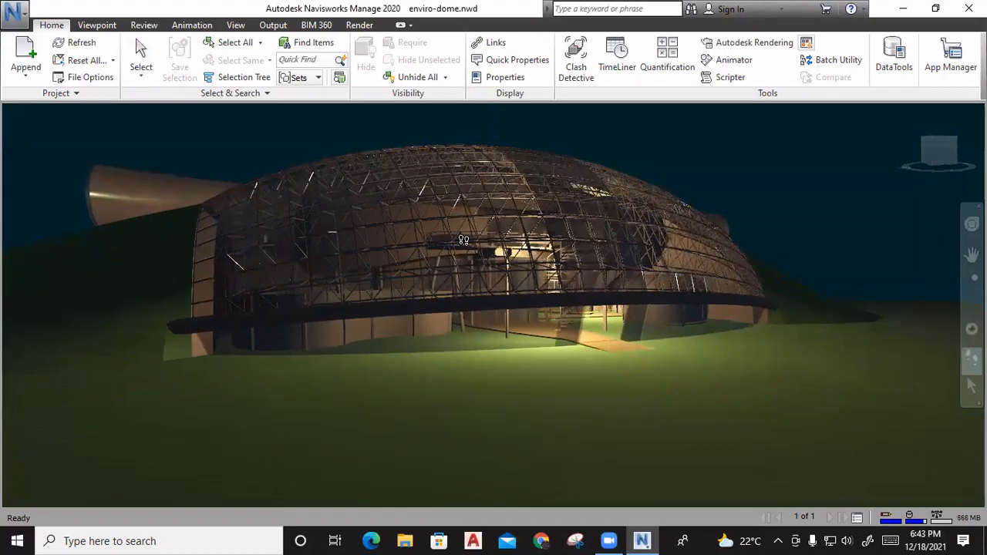
left_click_drag(463, 240, 519, 278)
left_click_drag(398, 210, 728, 326)
scroll(657, 421, "up", 5)
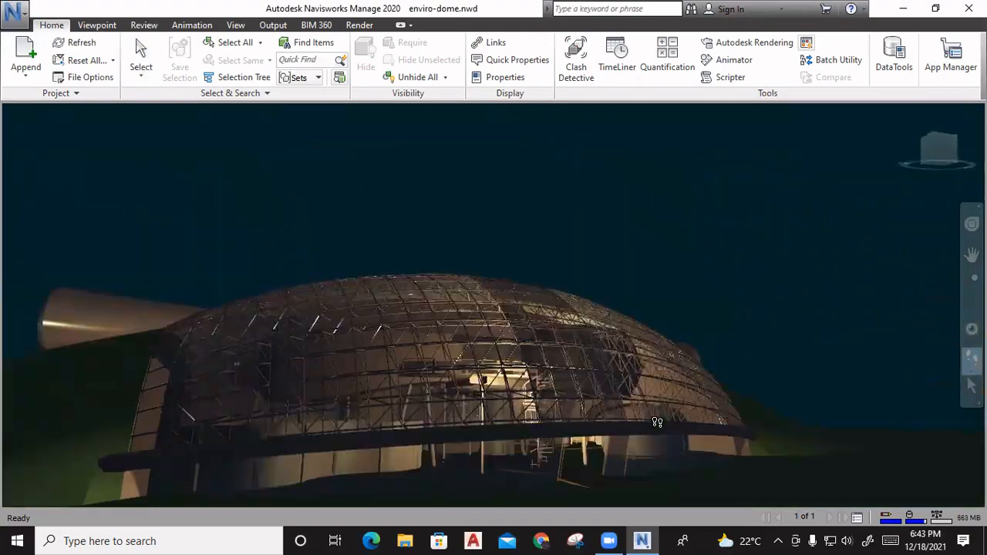
scroll(553, 214, "up", 3)
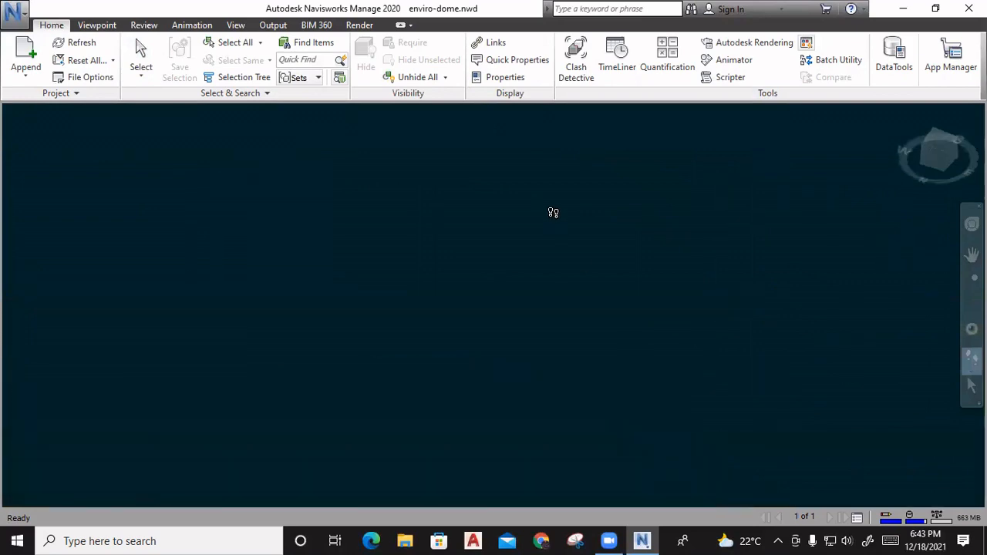
scroll(553, 212, "down", 5)
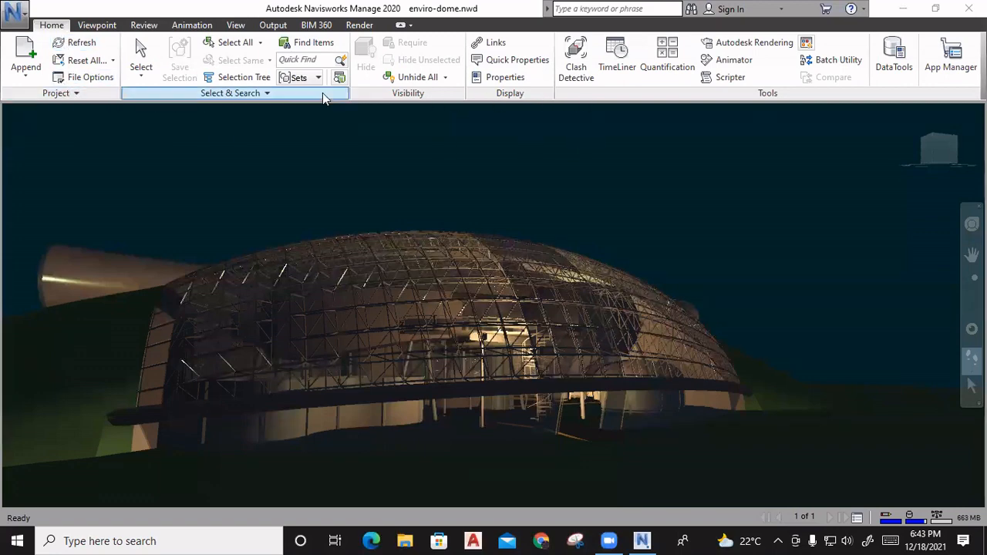
left_click(588, 80)
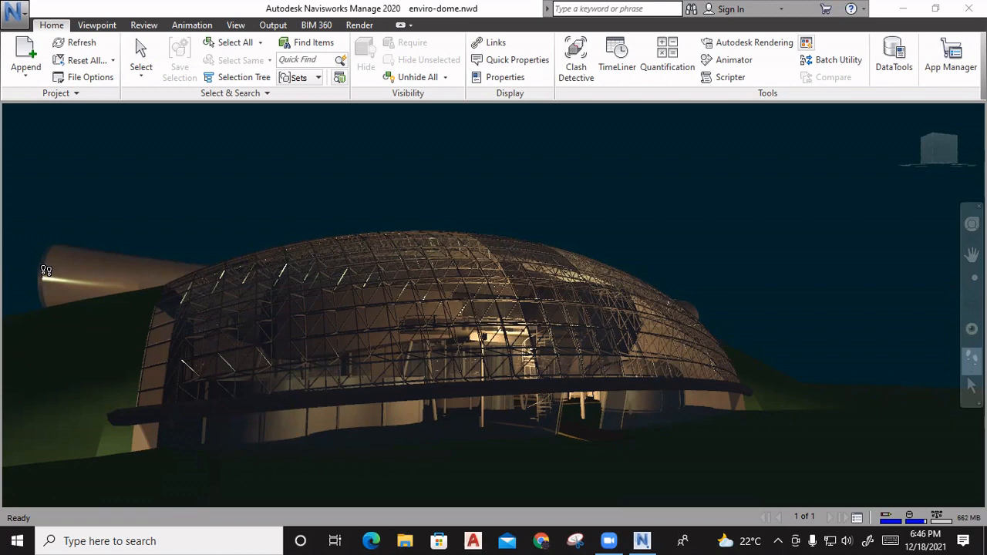
left_click(617, 60)
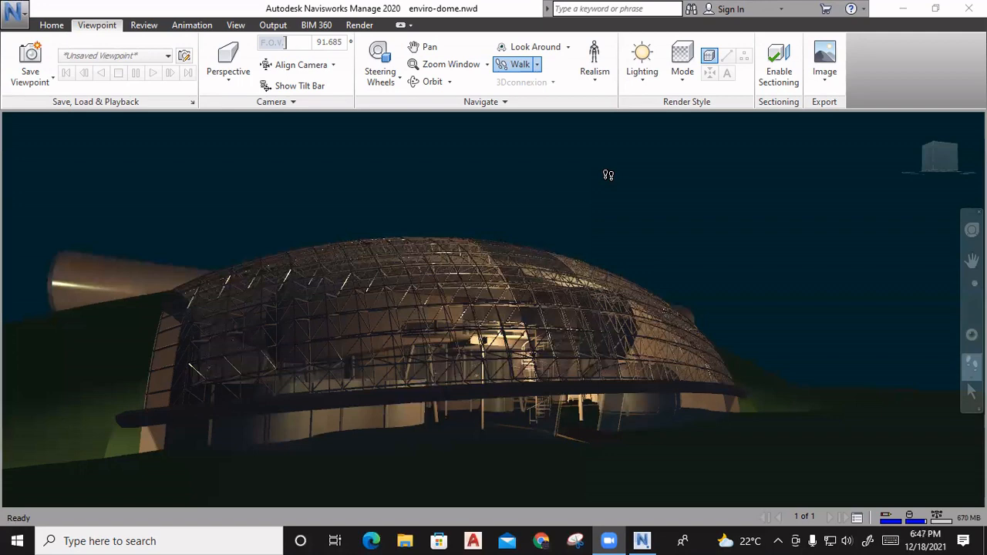
Try the Wireframe and Hidden Line render modes on the dome model and return it to Full Render.
left_click(689, 80)
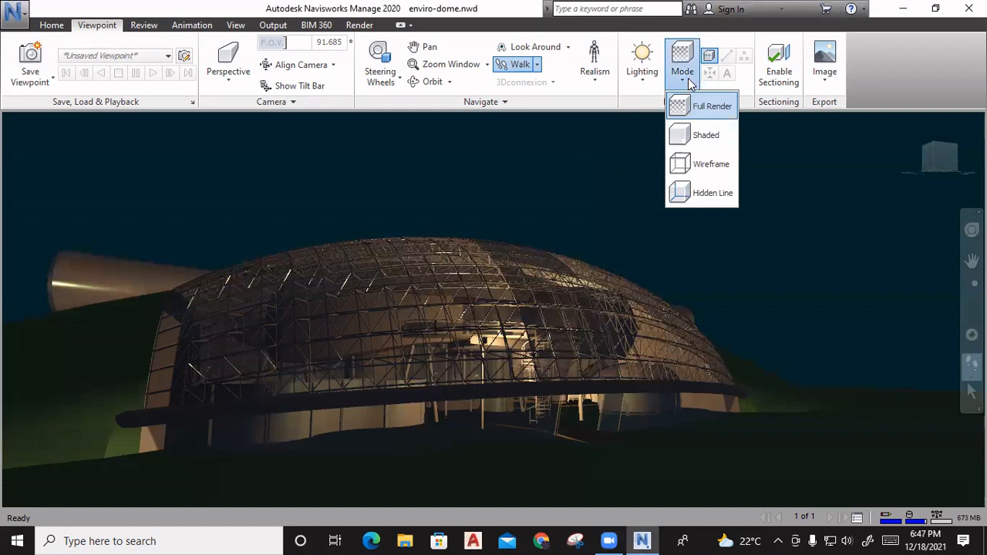
left_click(711, 165)
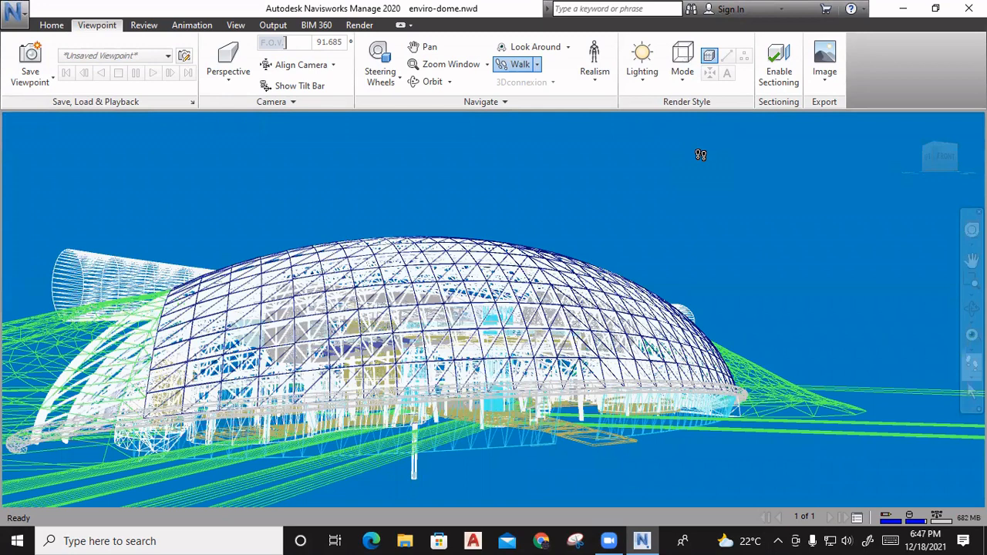
left_click(689, 83)
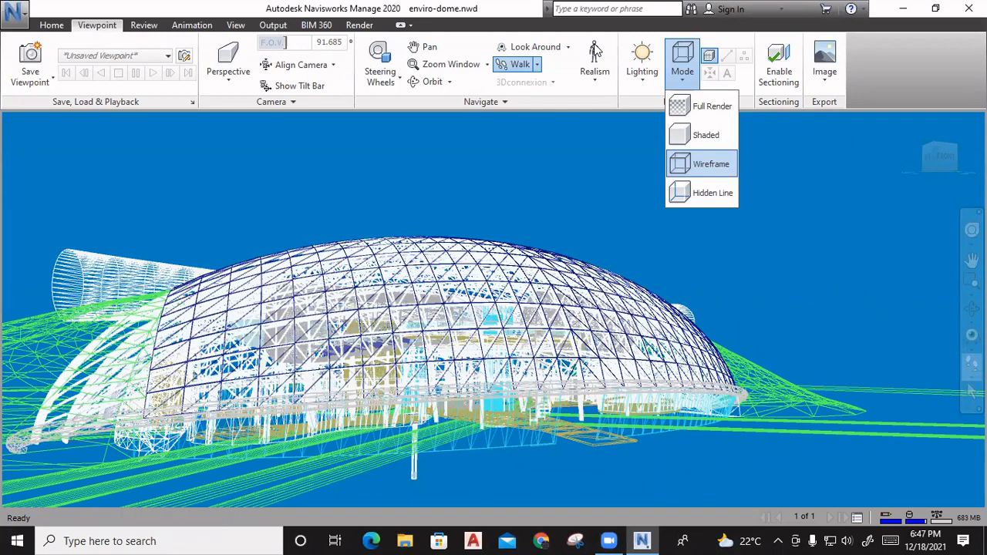
left_click(696, 192)
left_click(682, 71)
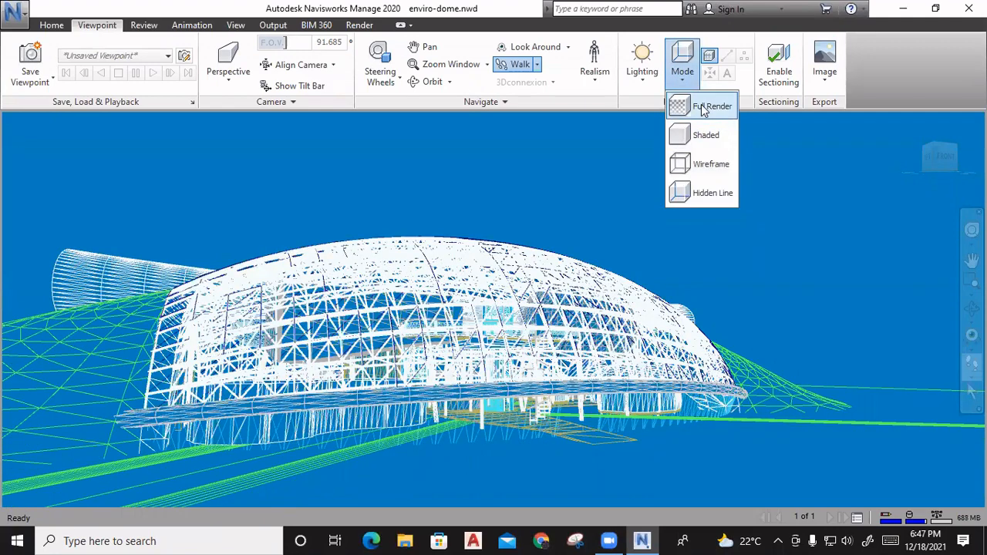
left_click(706, 105)
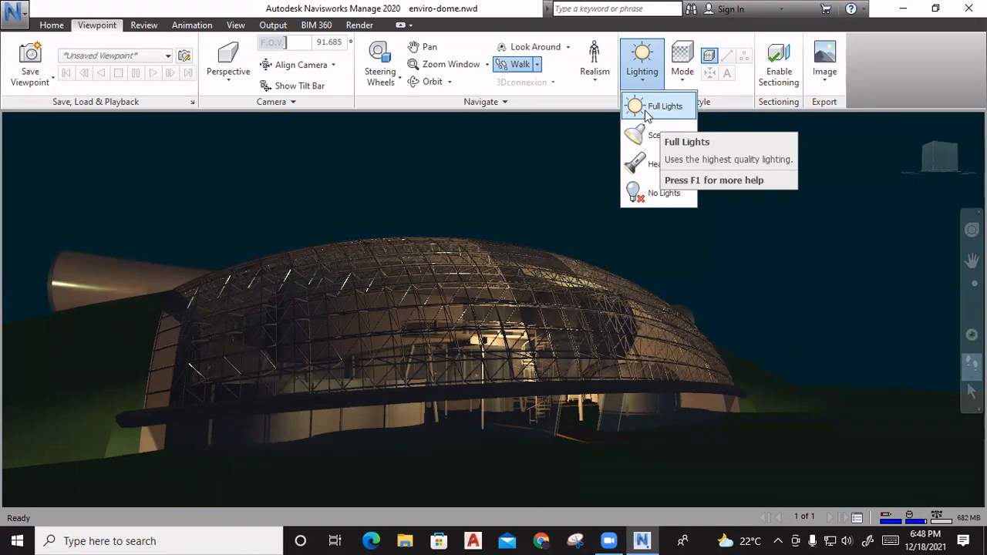
Compare the Full Lights and Scene Lights settings on the dome model, leaving Scene Lights active.
left_click(648, 108)
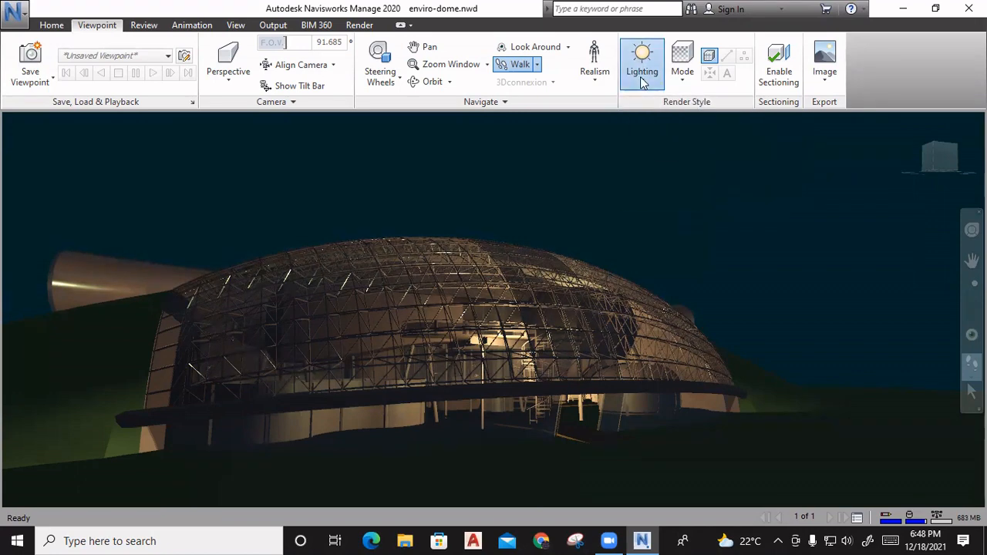
left_click(644, 83)
left_click(657, 135)
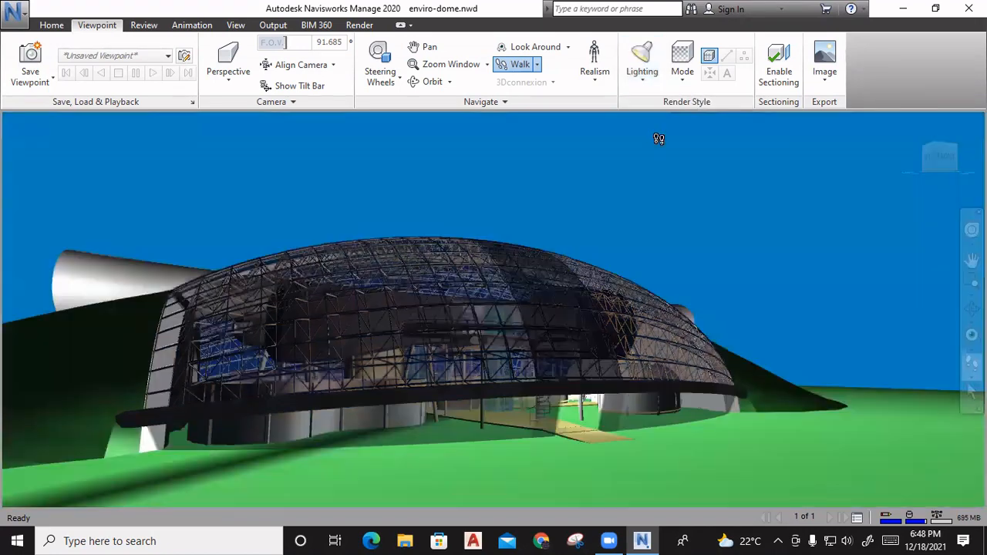
Try the Head Light and No Lights settings on the dome model, finishing with Full Lights active.
left_click(650, 79)
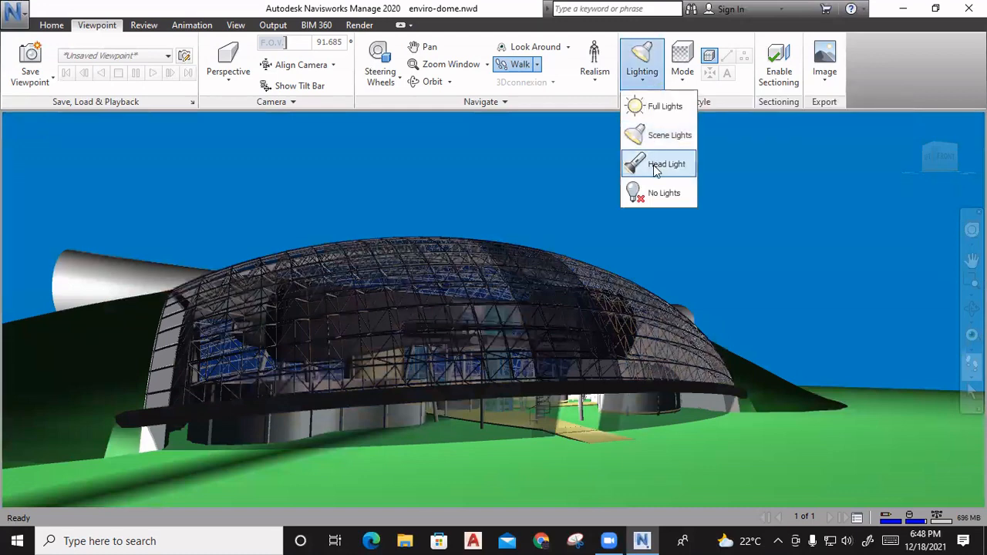
left_click(656, 161)
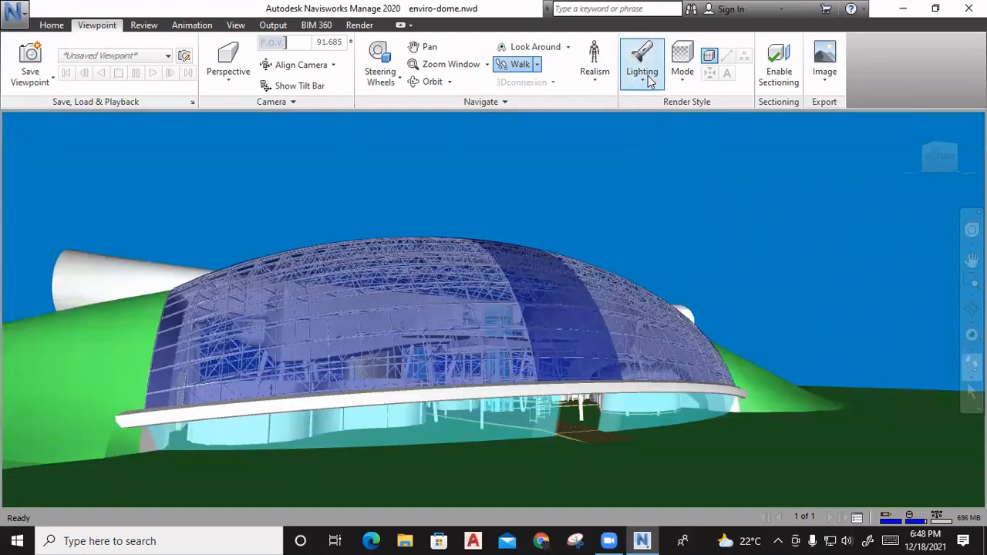
left_click(650, 79)
left_click(656, 195)
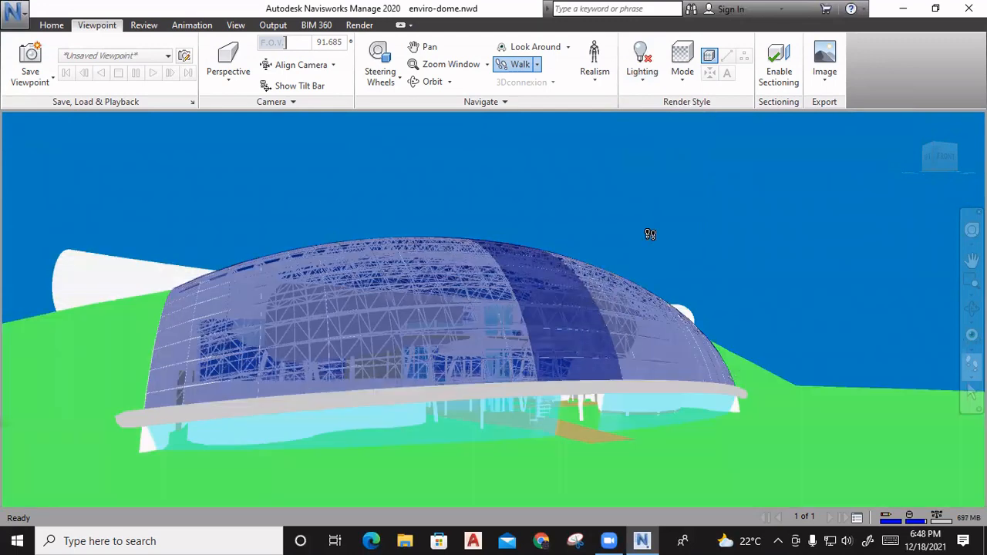
left_click(640, 81)
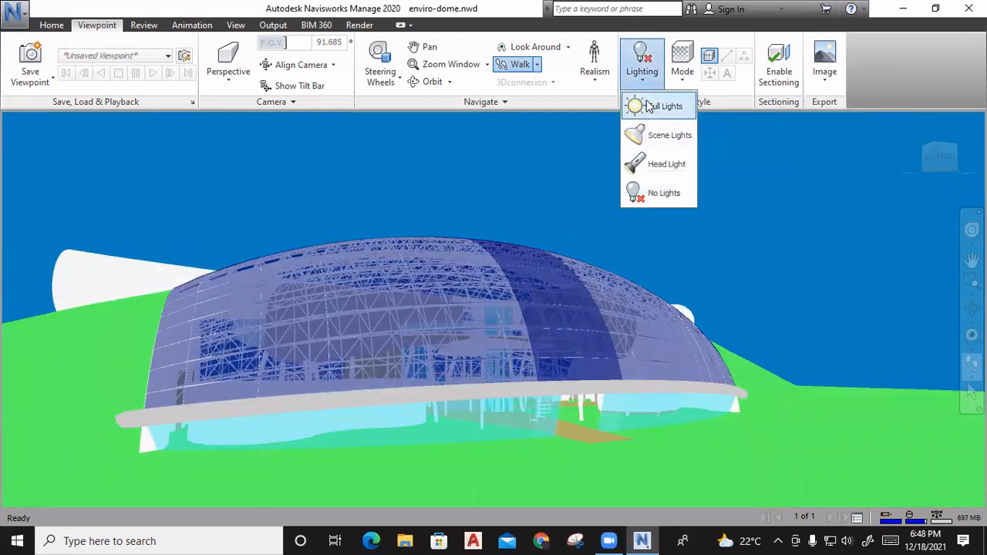
left_click(650, 107)
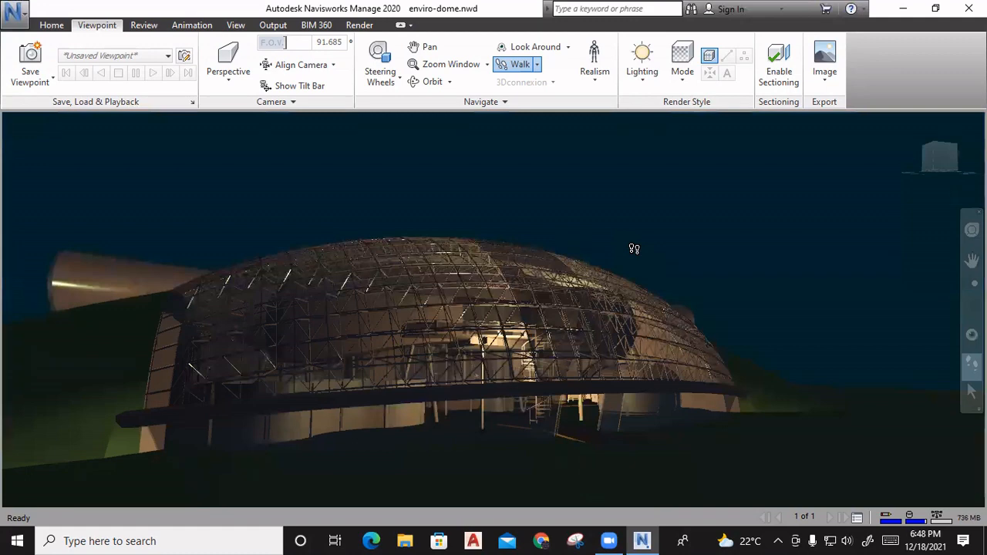
Tilt the view down with Look Around and walk through the front of the dome into its interior.
left_click(549, 50)
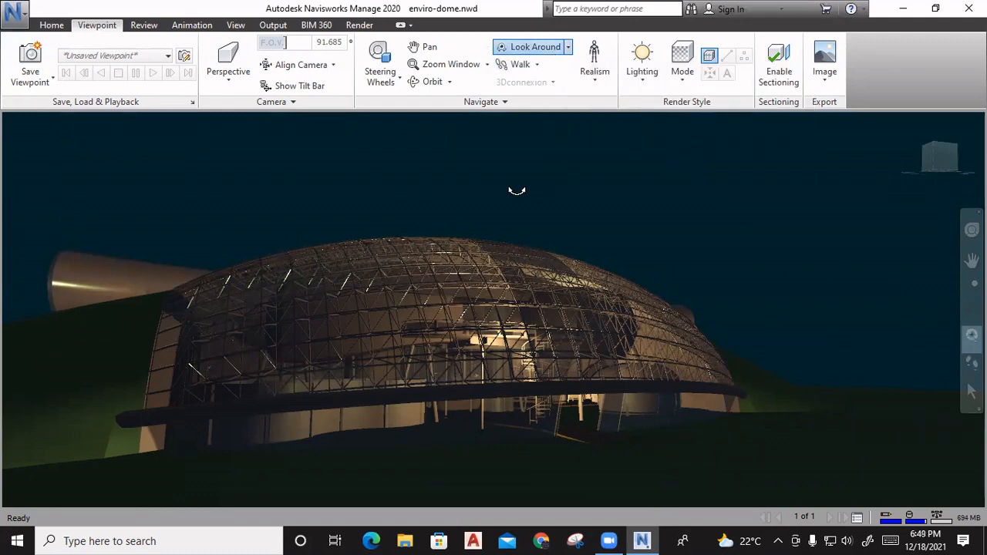
left_click_drag(516, 191, 259, 255)
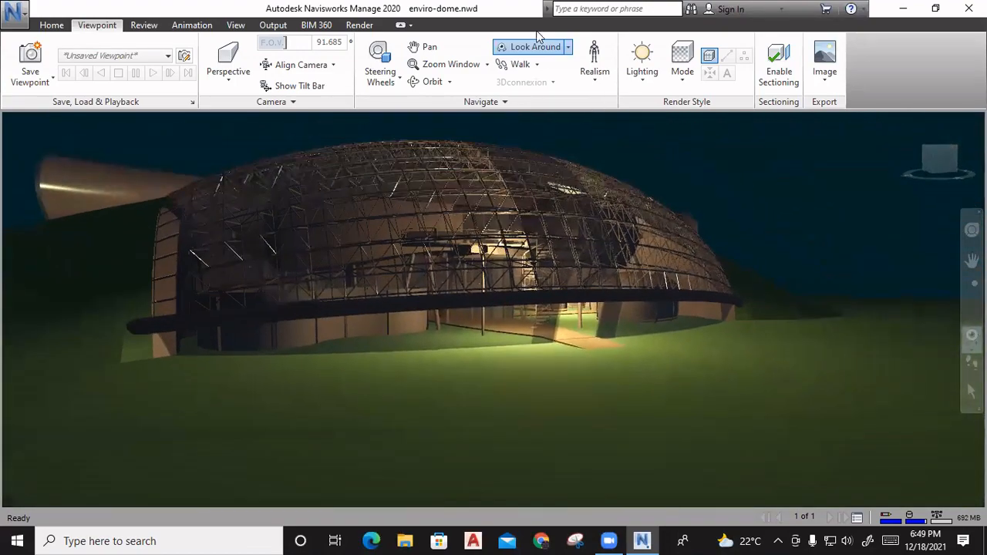
left_click(509, 68)
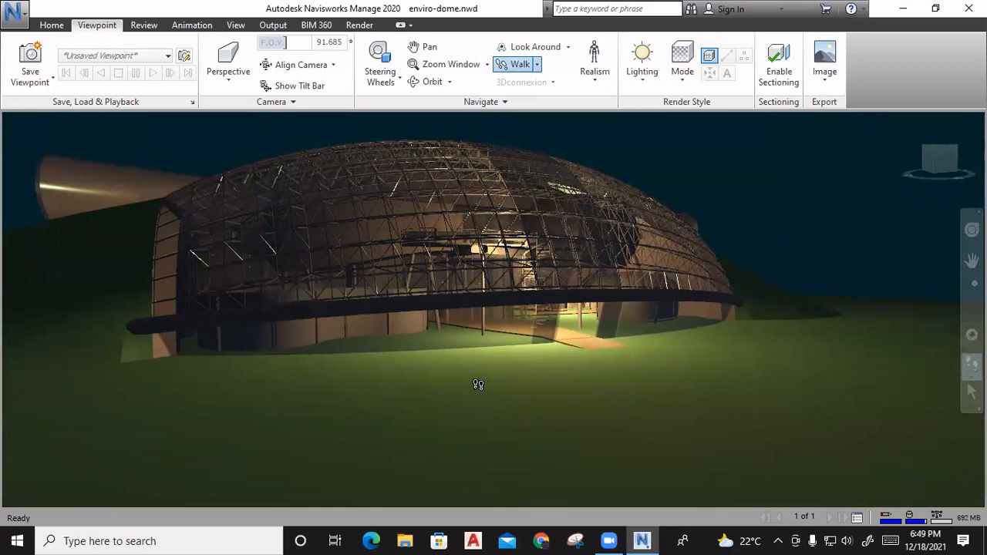
left_click_drag(473, 359, 472, 346)
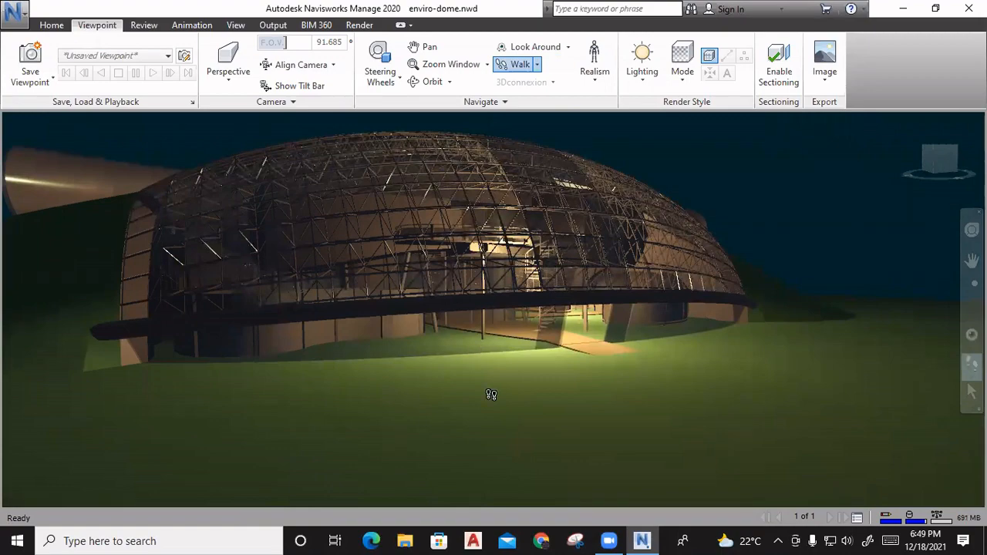
left_click_drag(489, 384, 361, 346)
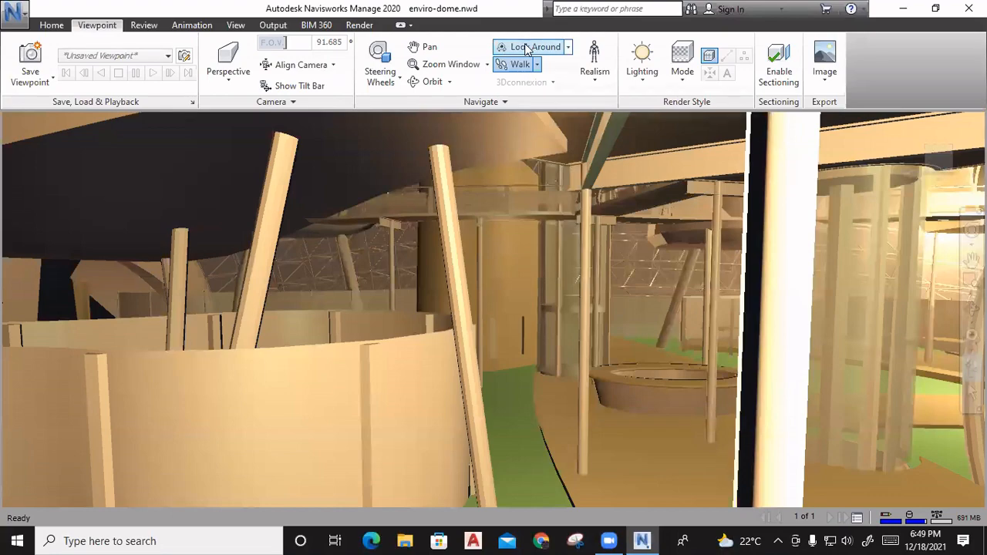
Look around the dome interior to examine the spiral staircase, roof trusses, curved walls and columns.
left_click_drag(487, 302, 469, 335)
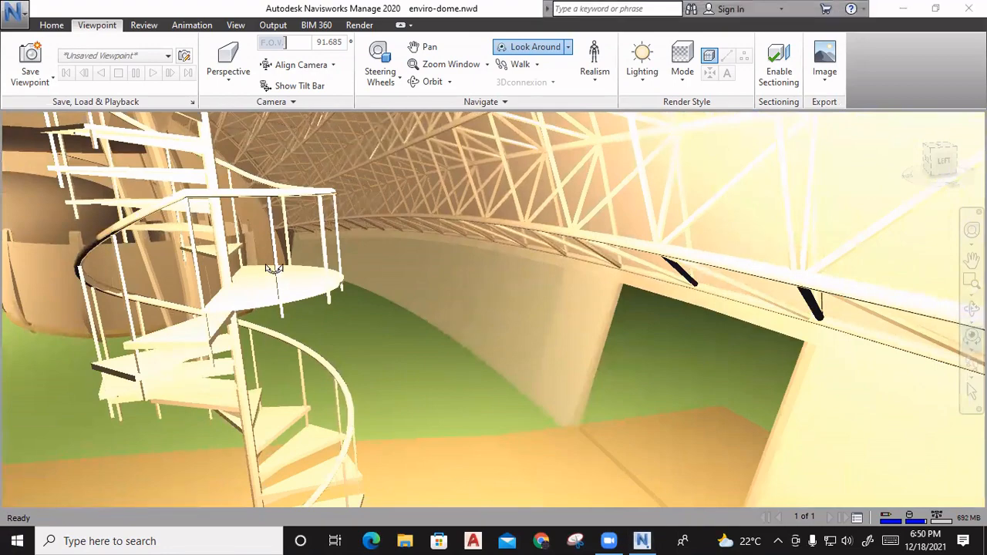
left_click_drag(767, 251, 39, 144)
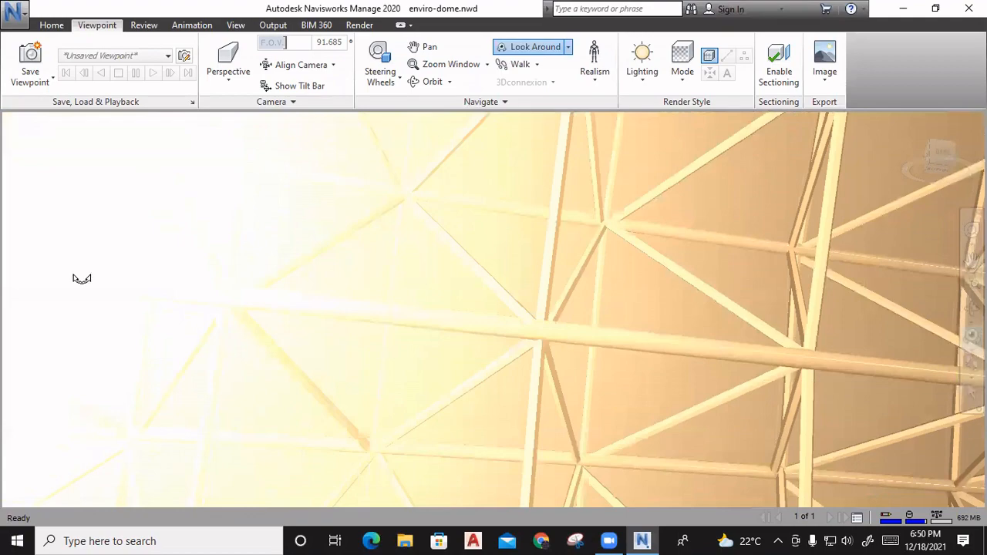
left_click_drag(81, 278, 705, 269)
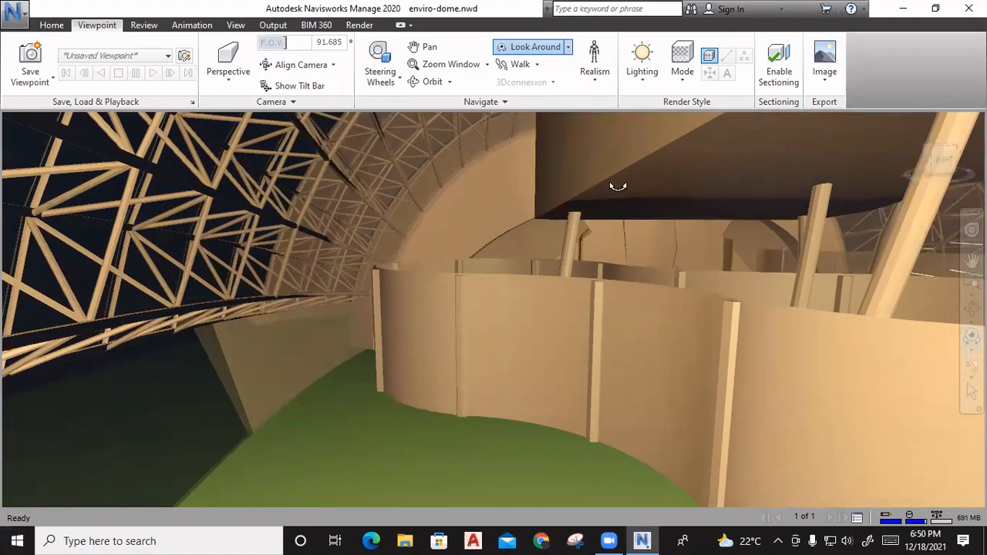
left_click_drag(618, 187, 956, 232)
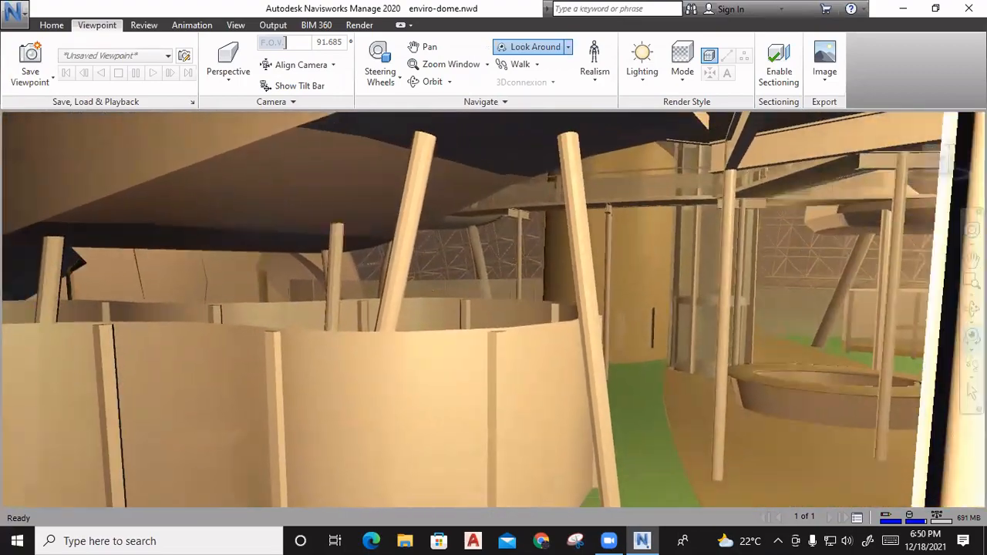
left_click_drag(78, 262, 316, 231)
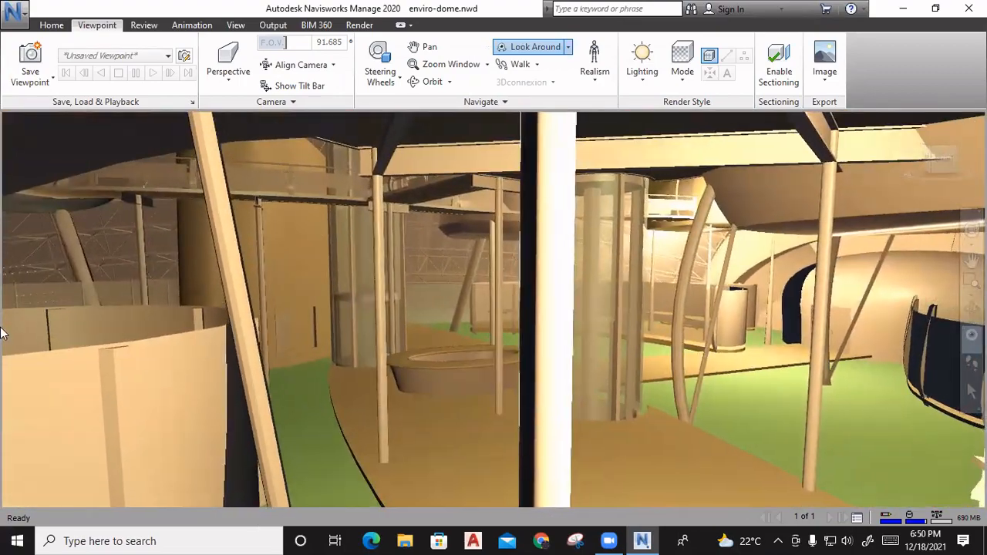
Fly through the dome interior past the glass cylinder and up to the roof framing.
left_click(539, 66)
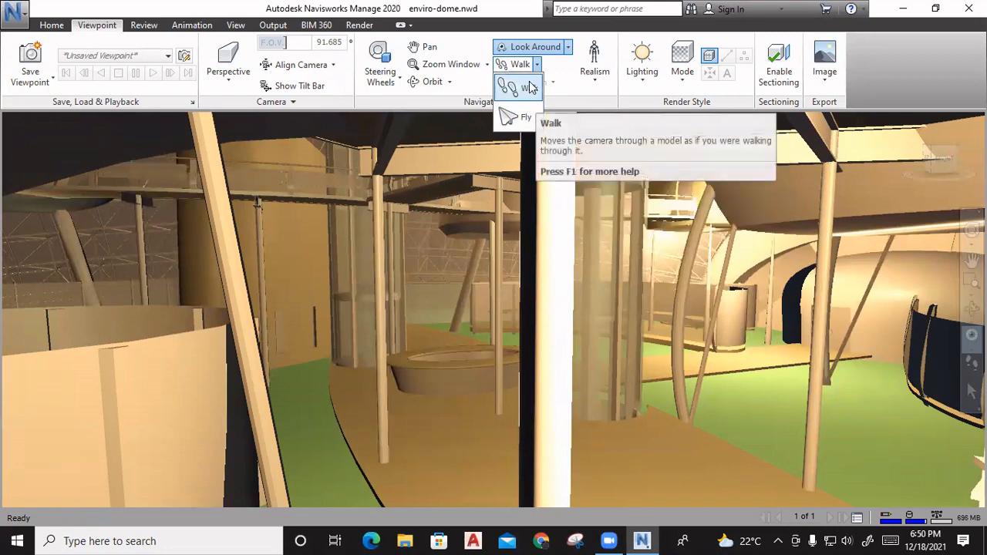
left_click(531, 123)
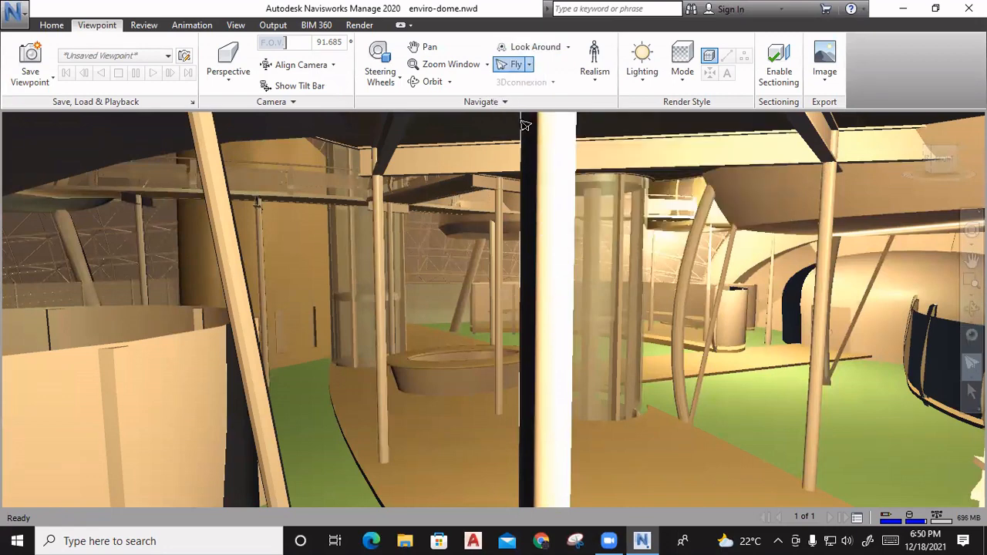
mouse_move(668, 409)
left_mouse_down()
mouse_move(677, 400)
mouse_move(657, 407)
left_mouse_up()
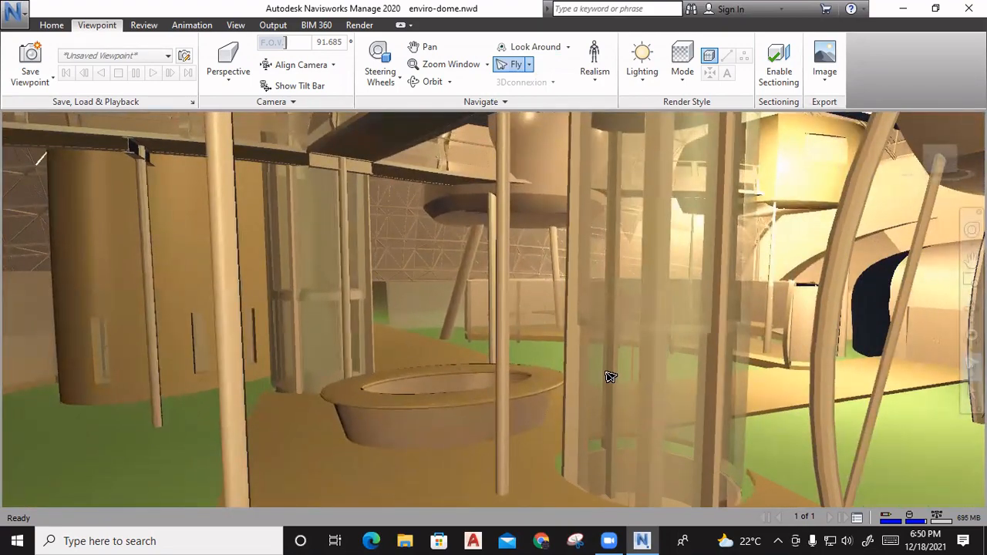
left_click_drag(608, 374, 787, 344)
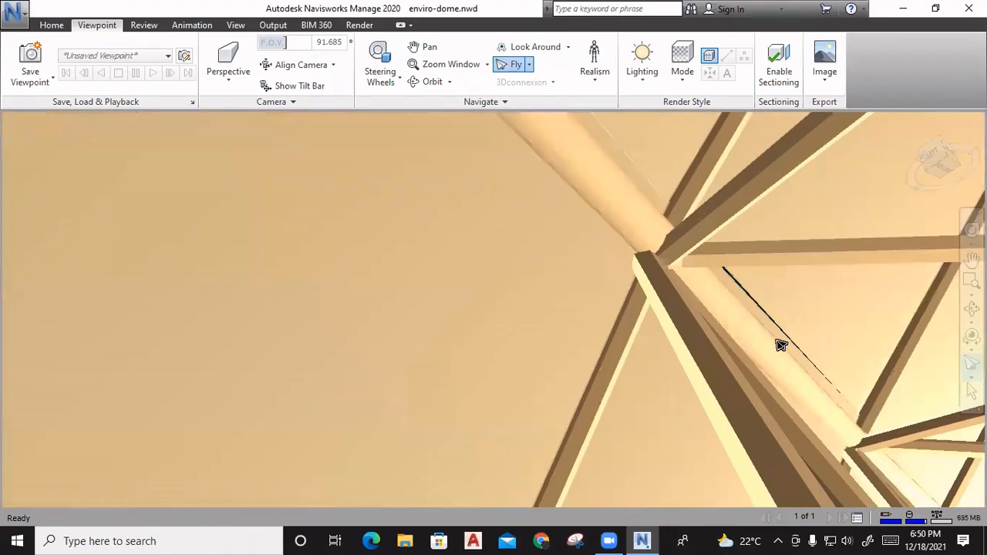
Select the round roof frame tube, view it in the Selection Inspector and close the inspector.
left_click(749, 350)
right_click(816, 359)
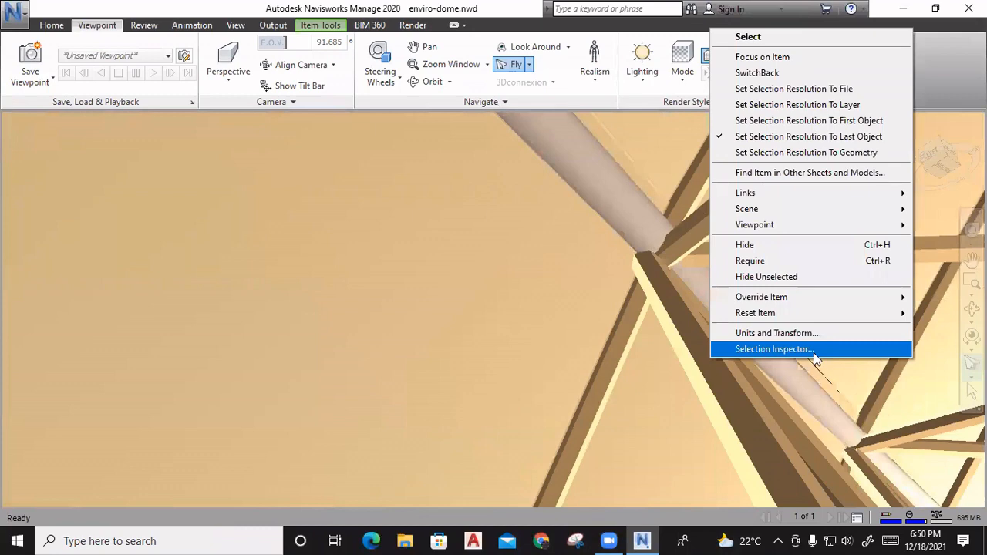
left_click(761, 351)
left_click_drag(734, 393, 656, 382)
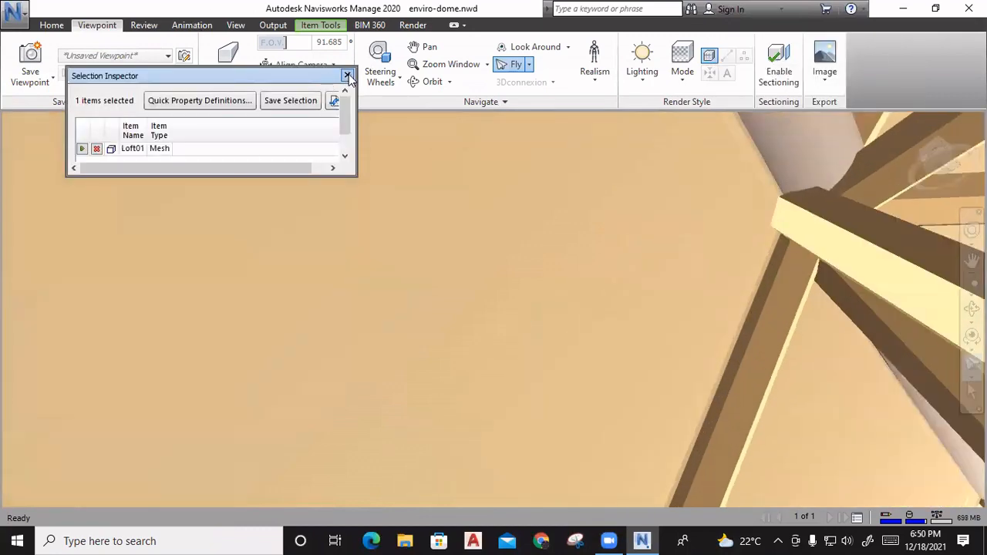
left_click(347, 76)
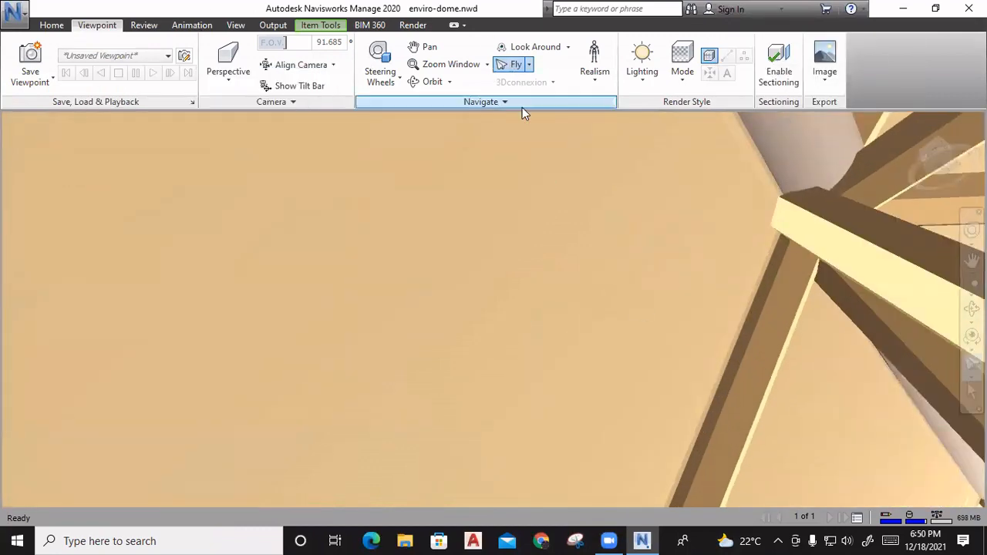
Walk away from the roof framing and restore the home view of the whole site.
left_click(529, 65)
left_click(515, 88)
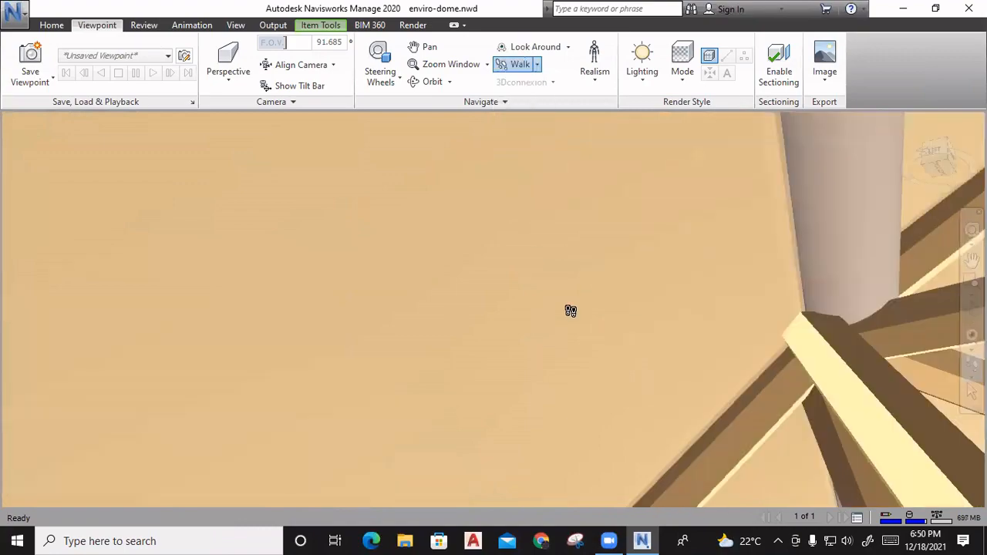
left_click_drag(571, 311, 582, 30)
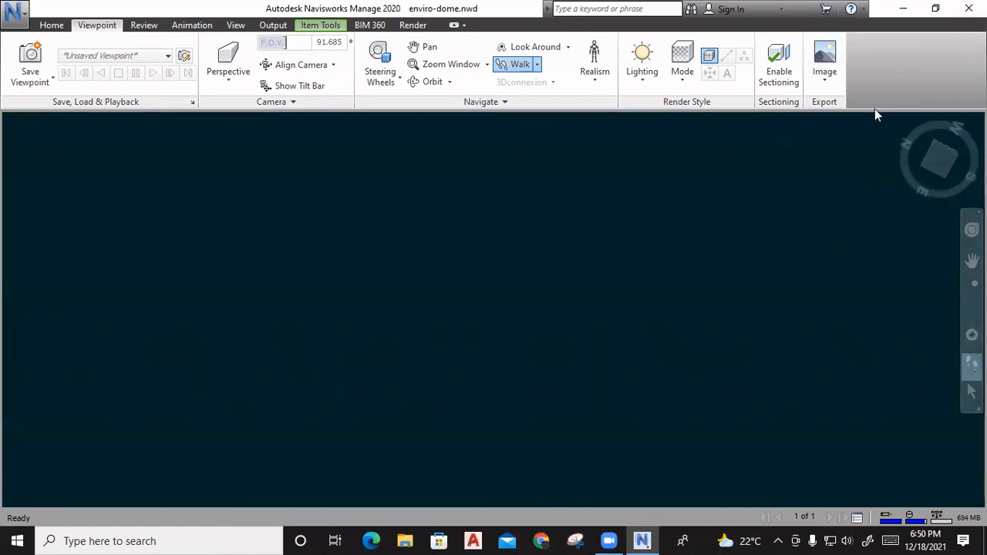
left_click(907, 123)
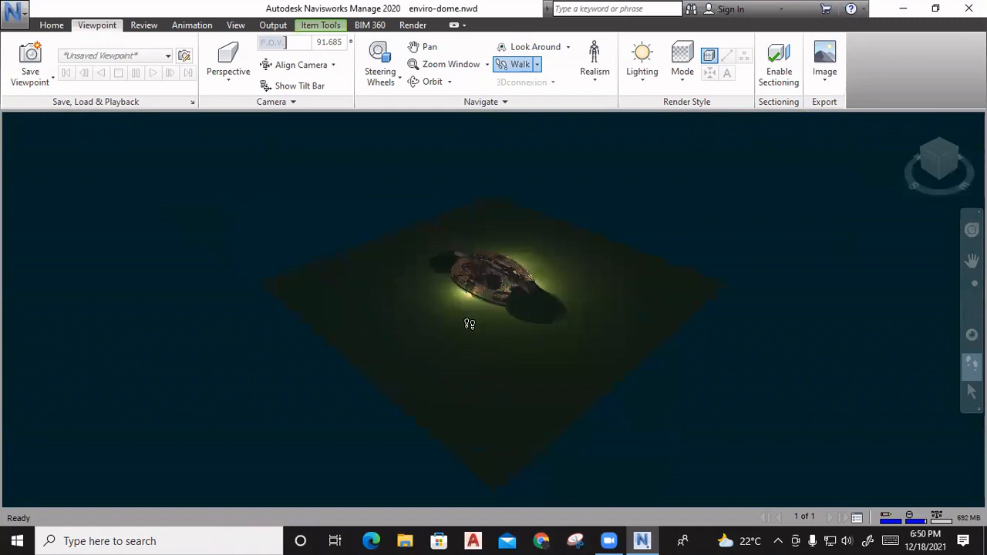
Fly towards the dome from the overall site view.
left_click(537, 65)
left_click(509, 116)
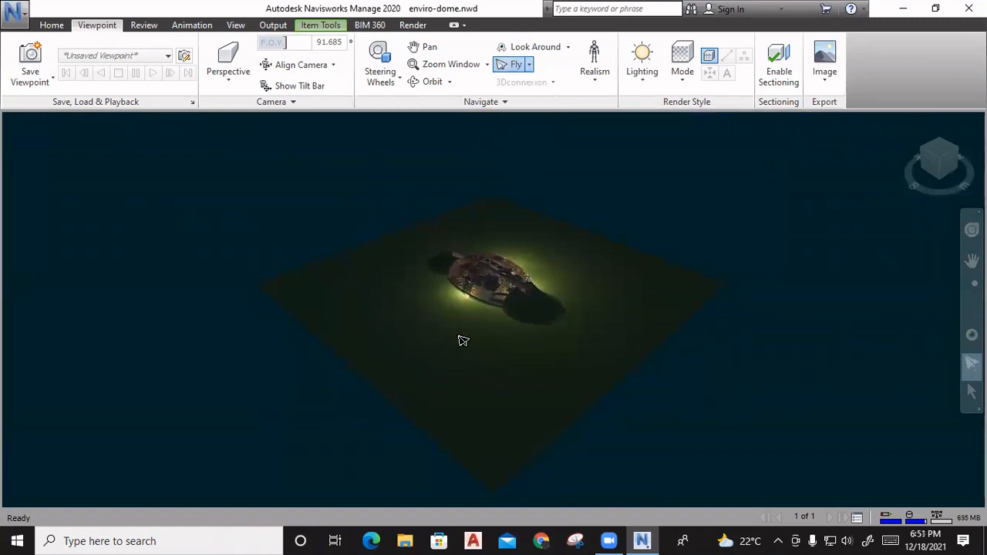
left_click_drag(460, 311, 498, 288)
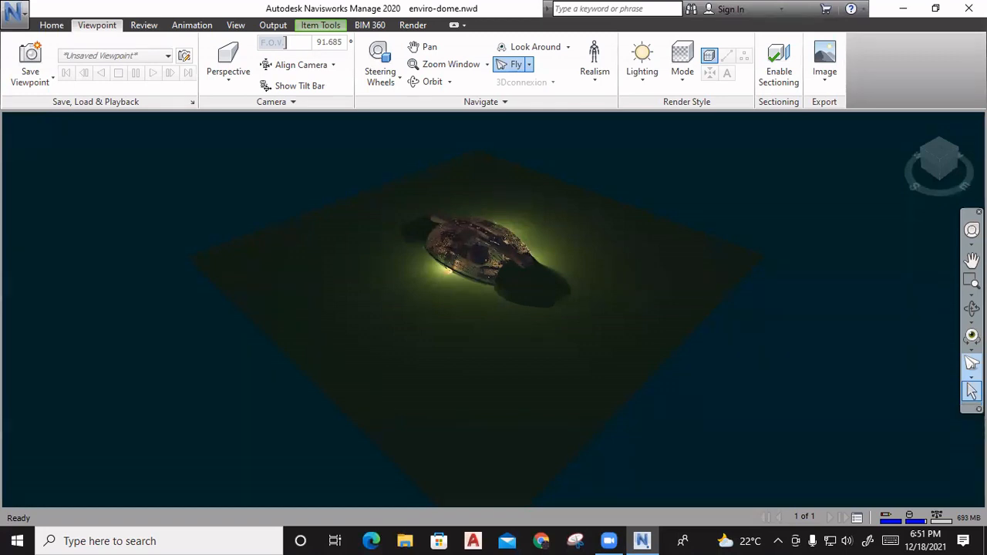
Leave Fly for the Select tool and zoom from the site view through the roof to examine the spiral staircase.
left_click(971, 392)
scroll(455, 268, "up", 5)
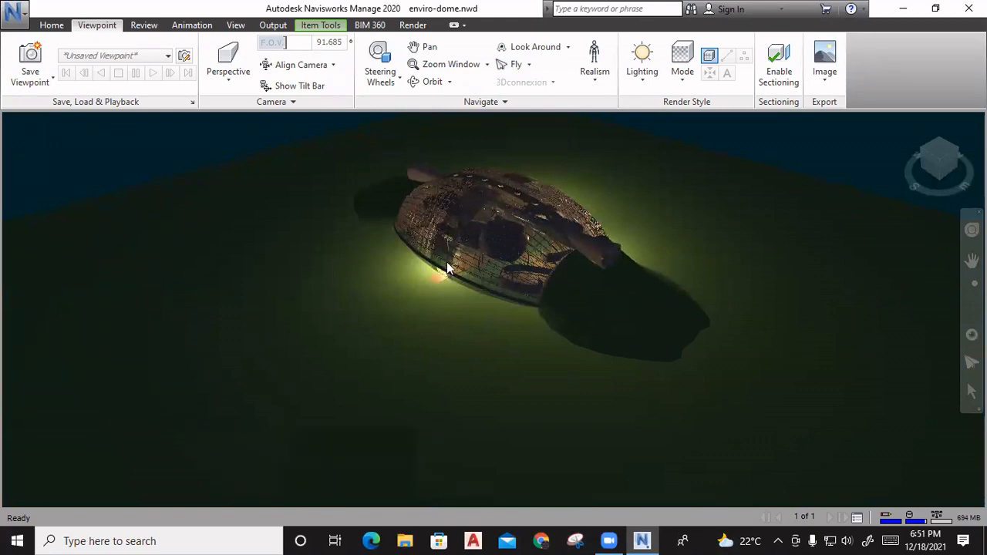
scroll(445, 259, "down", 3)
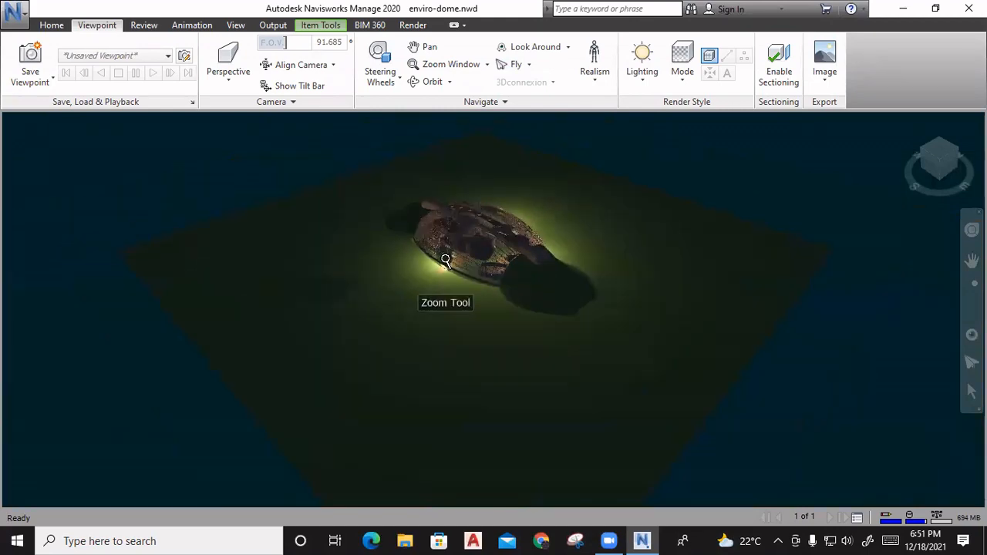
scroll(445, 259, "down", 2)
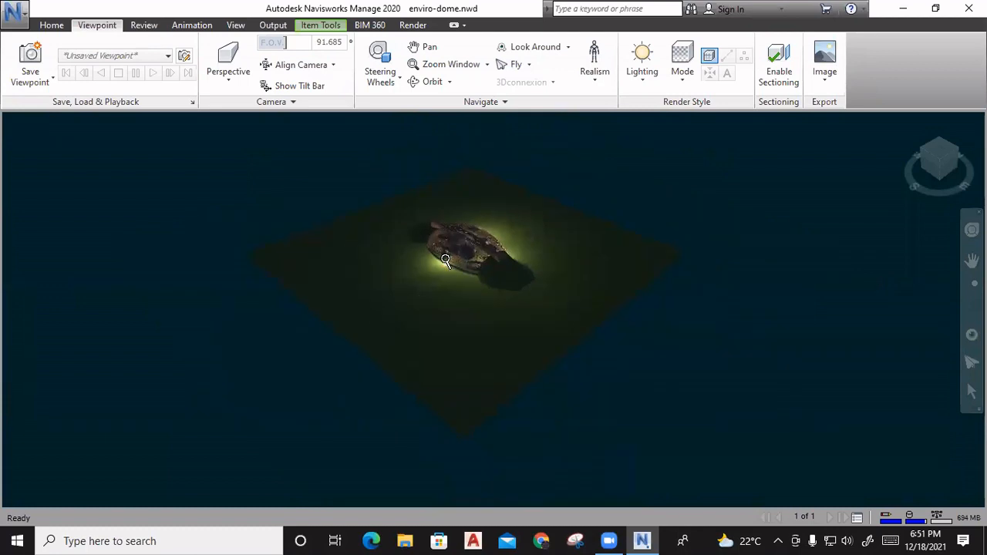
scroll(450, 262, "up", 8)
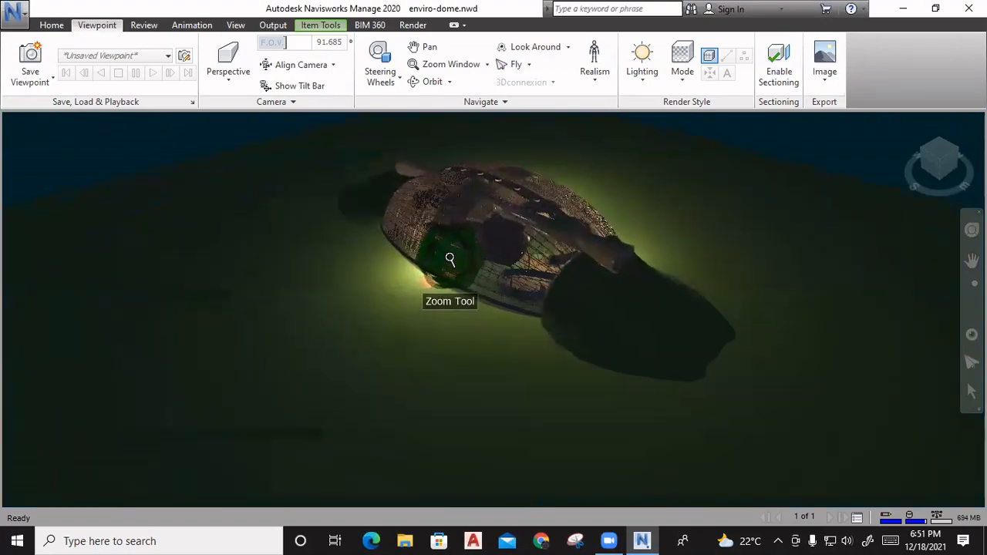
scroll(461, 255, "up", 2)
scroll(595, 229, "up", 8)
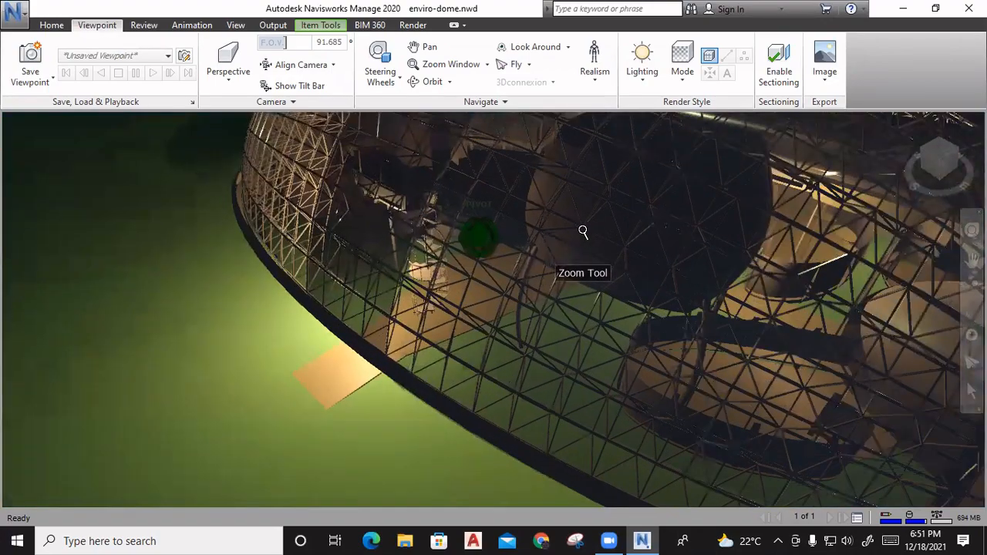
scroll(557, 267, "up", 5)
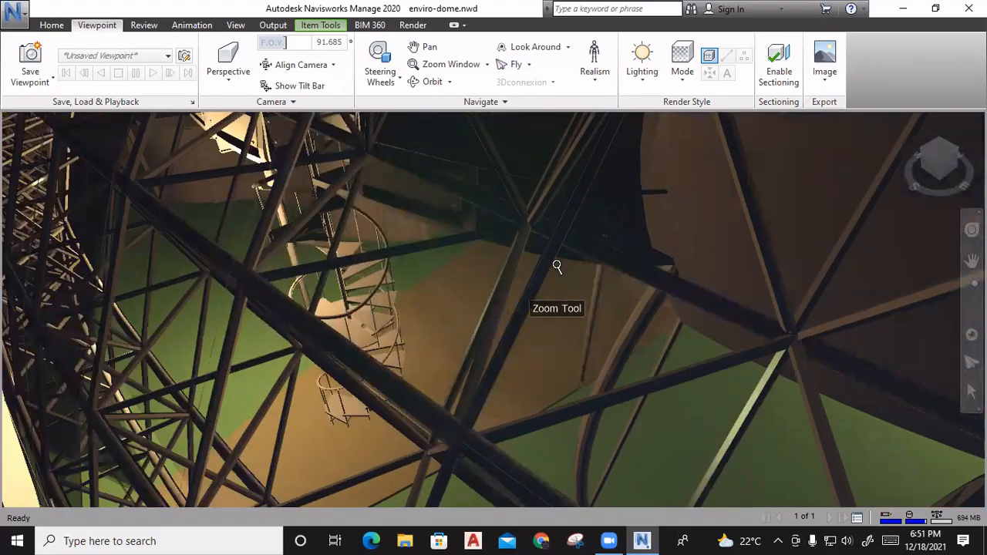
scroll(549, 301, "up", 3)
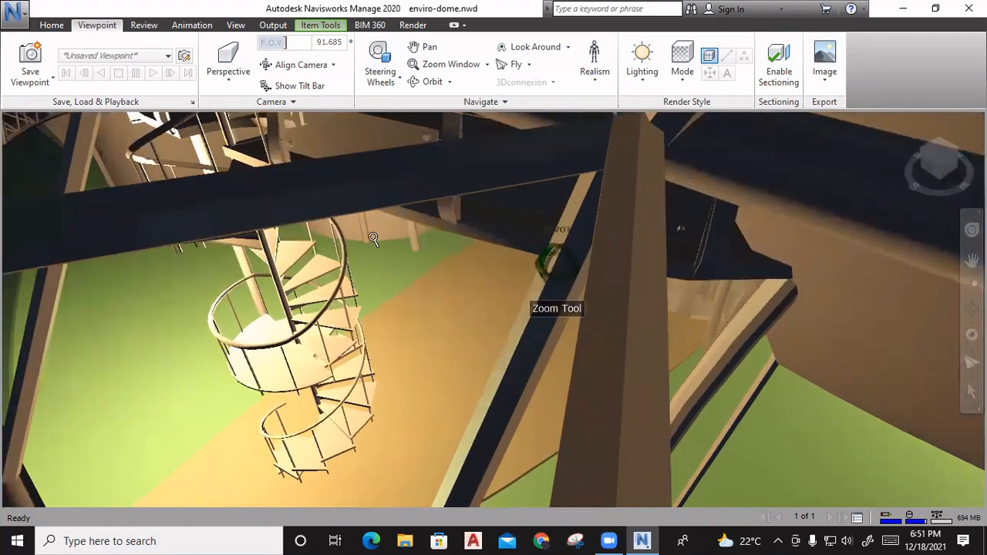
scroll(433, 293, "up", 3)
scroll(430, 292, "up", 2)
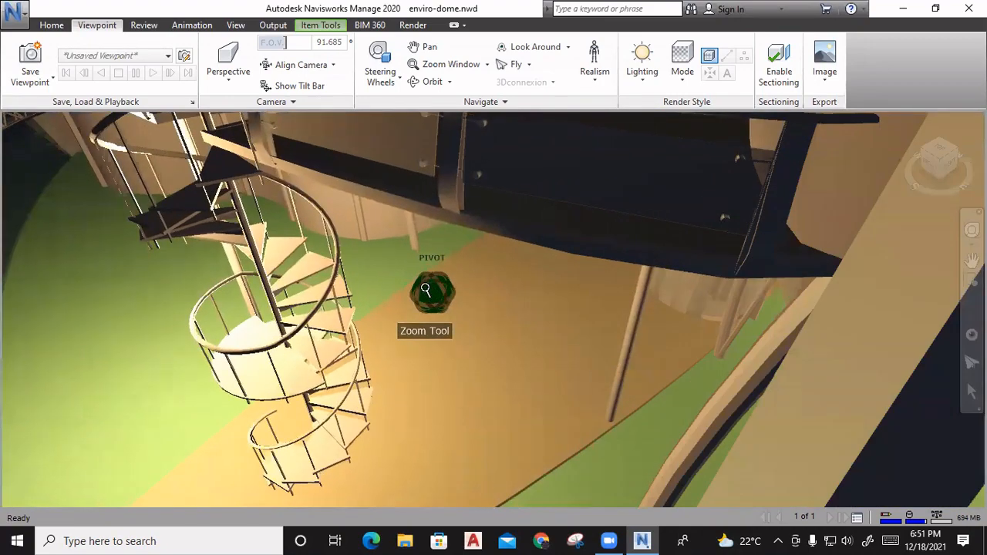
Show the Properties window for the selected inner skin mesh and widen it.
scroll(426, 289, "up", 2)
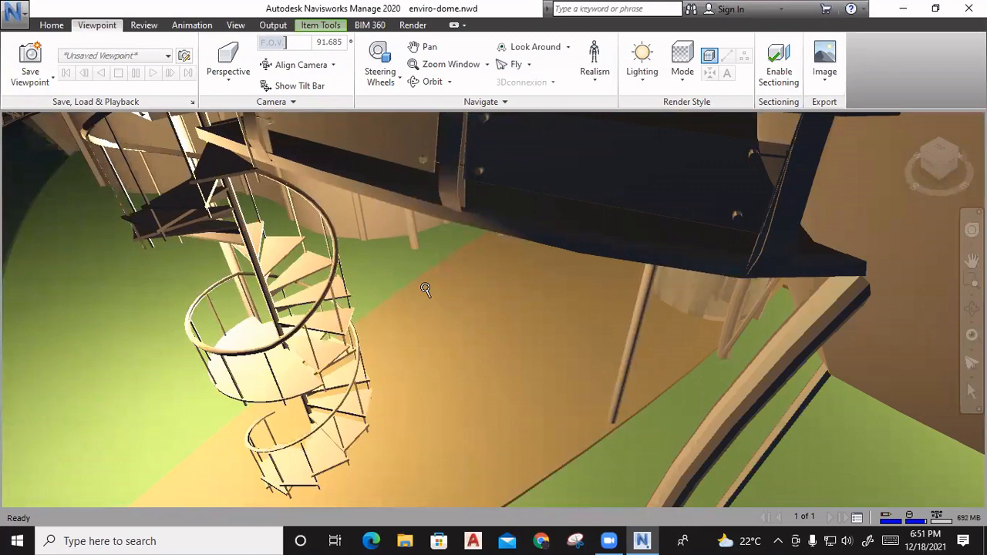
left_click(972, 390)
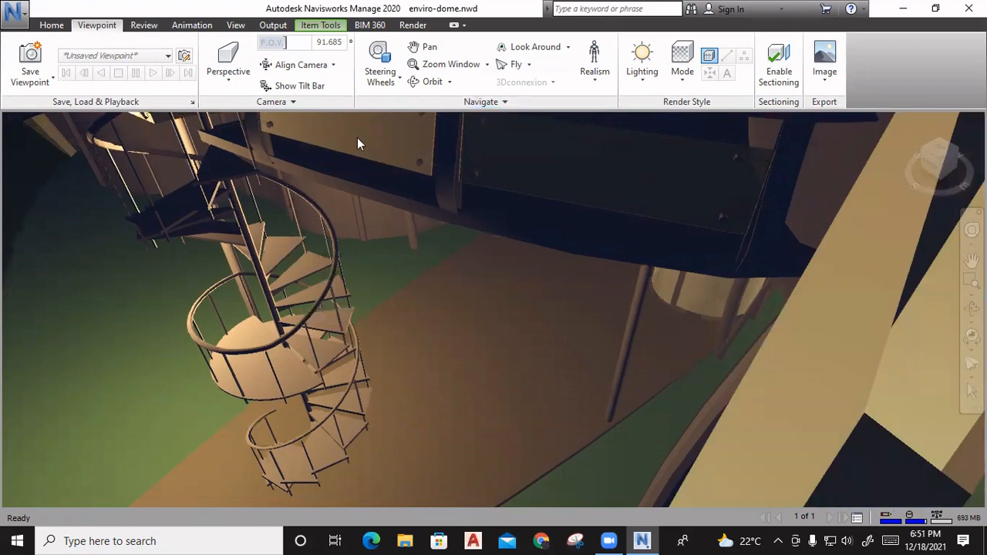
left_click(51, 25)
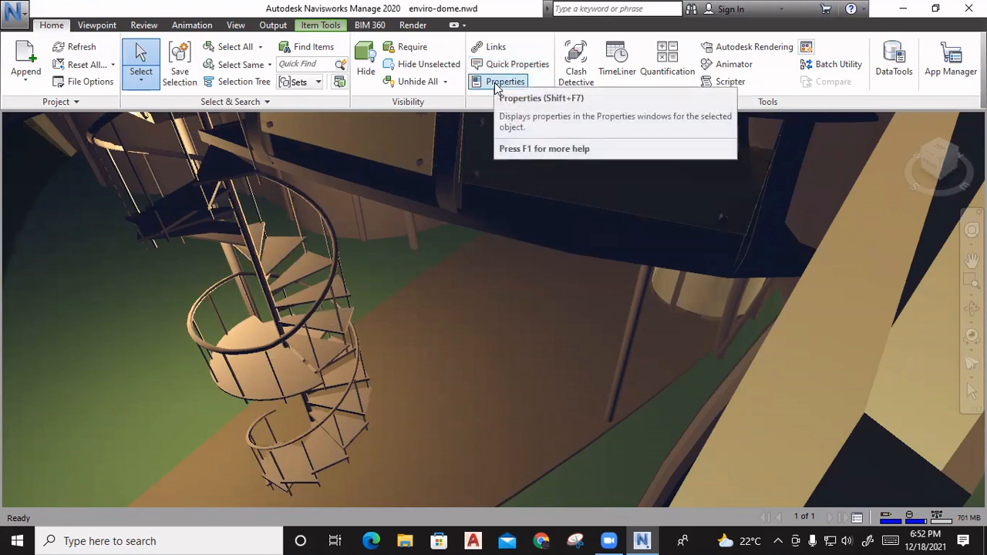
left_click(496, 83)
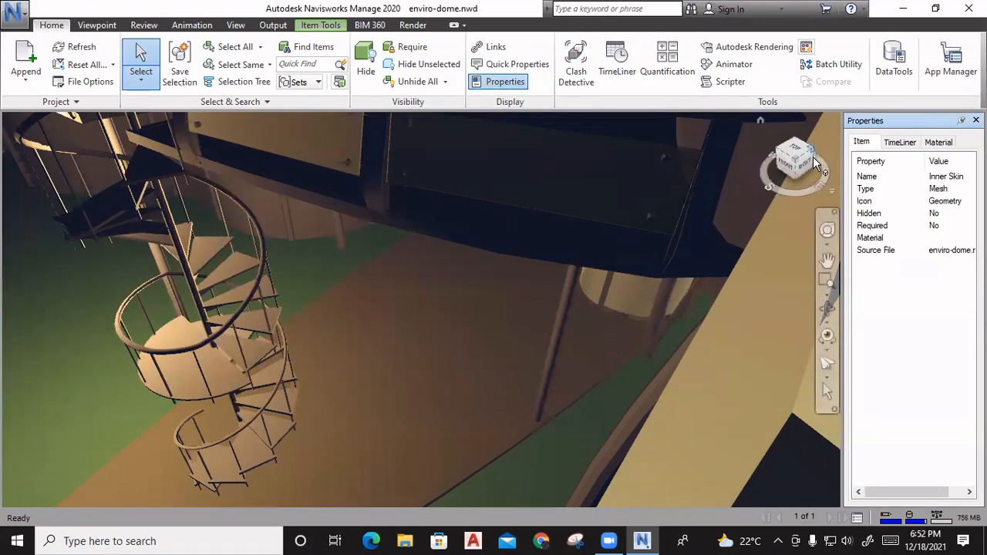
left_click_drag(844, 142, 669, 135)
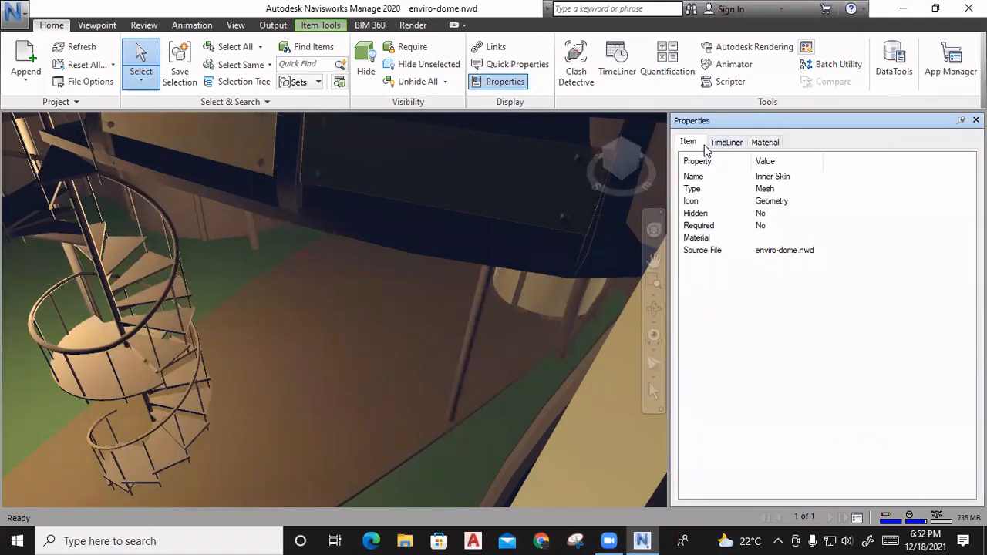
Review the inner skin's Material and TimeLiner properties and return to its Item properties.
left_click(778, 143)
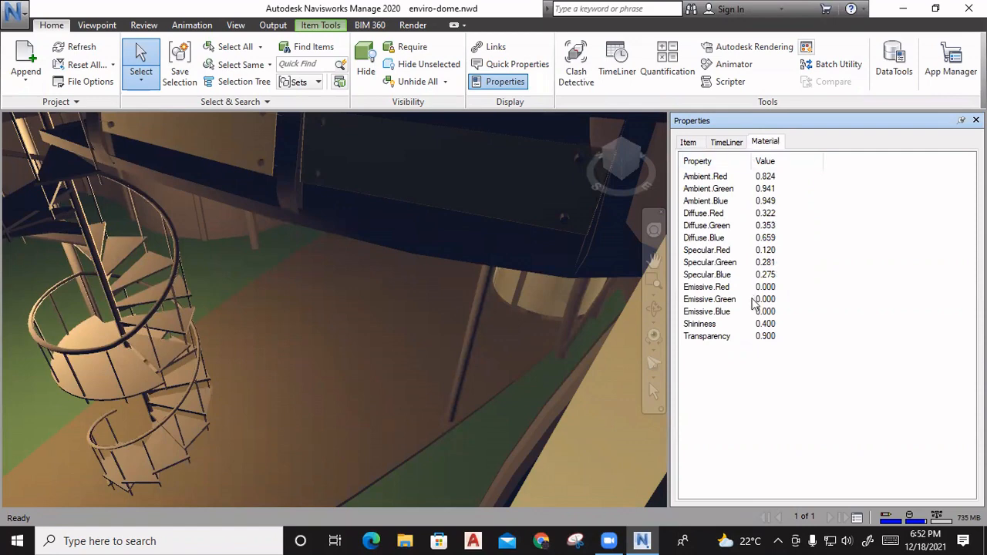
left_click(728, 143)
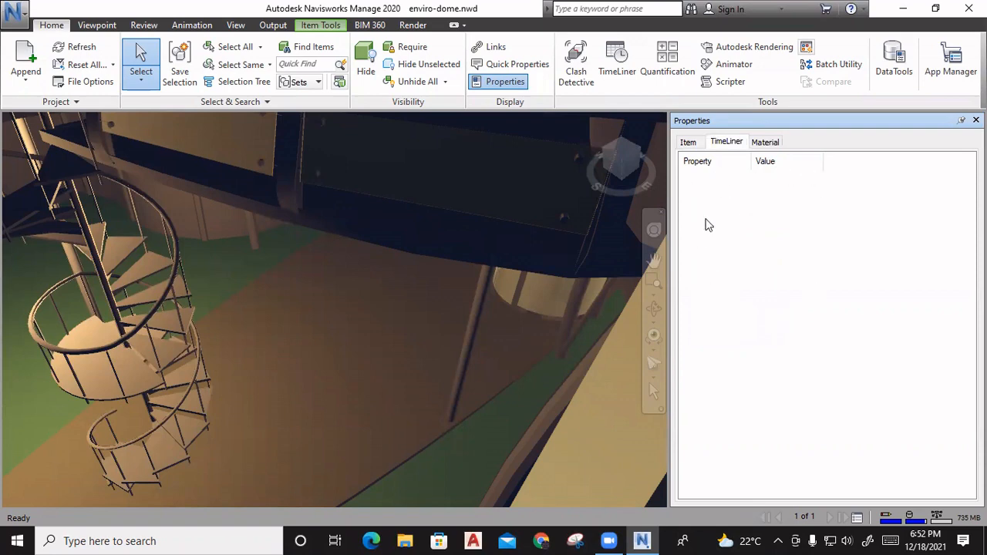
left_click(687, 142)
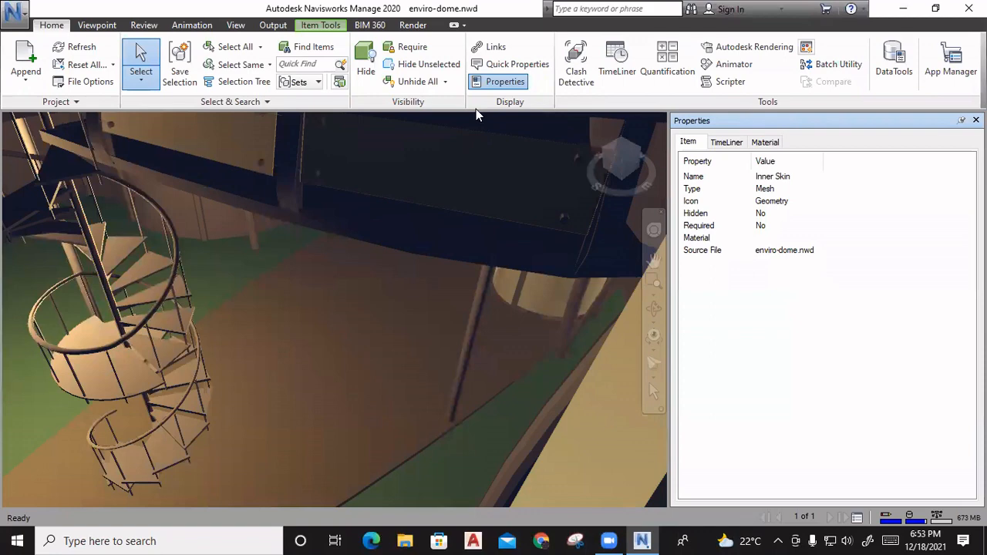
Turn on Quick Properties and close the Properties window.
left_click(526, 67)
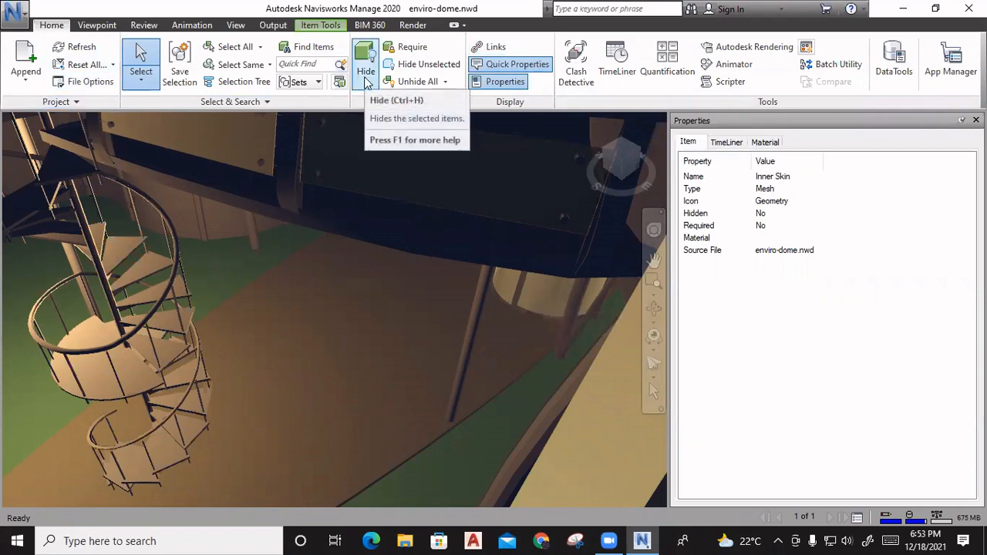
right_click(169, 279)
left_click(258, 411)
scroll(455, 327, "down", 1)
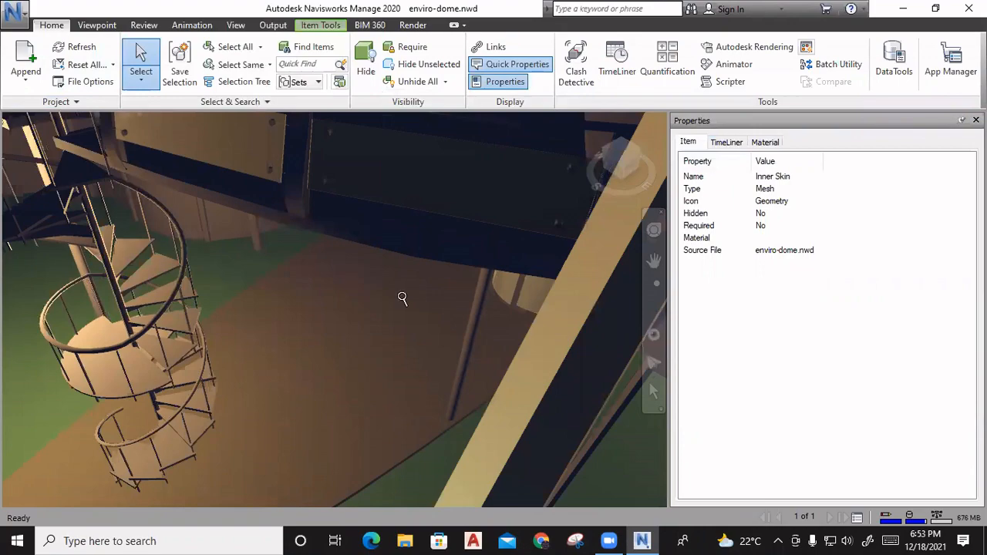
scroll(568, 308, "down", 5)
middle_click_drag(550, 314, 489, 515)
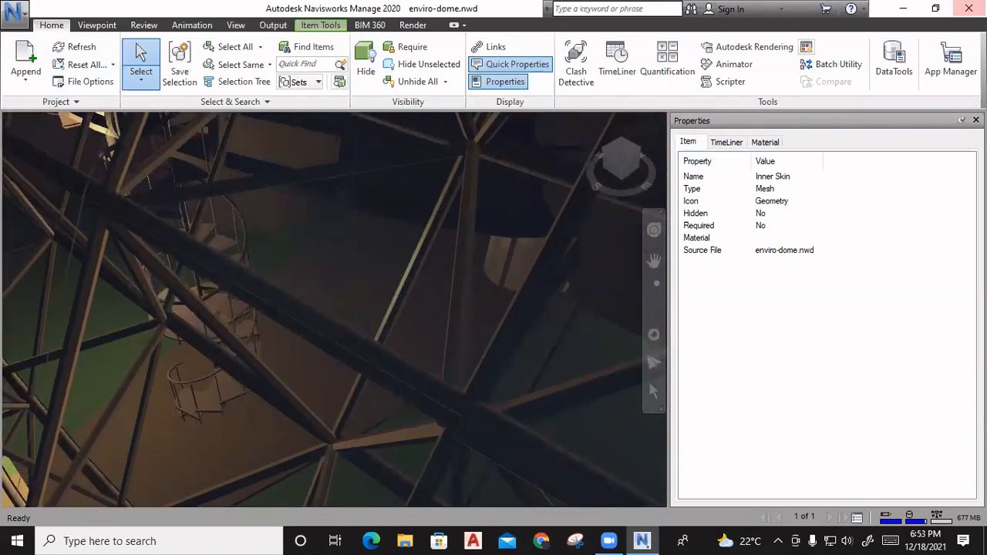
left_click(976, 120)
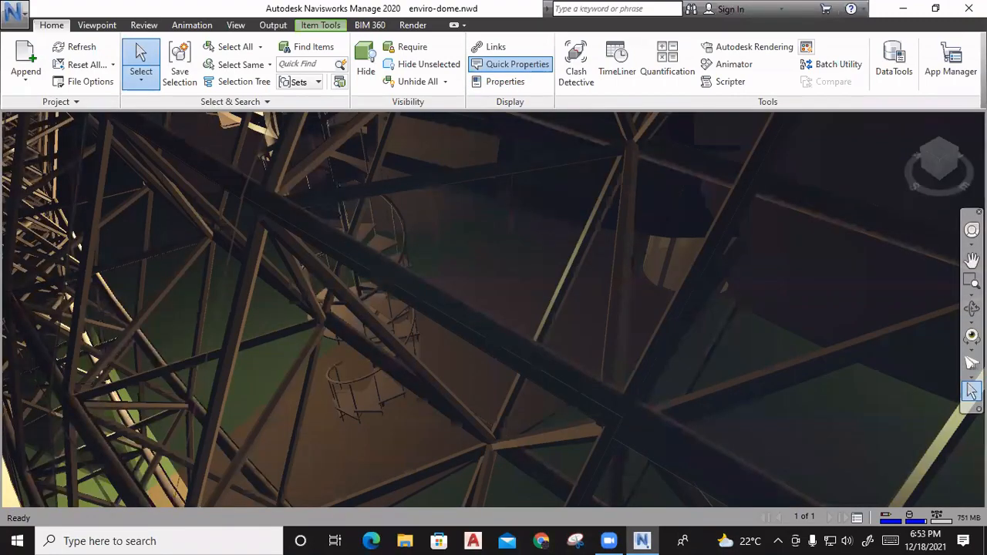
Select the glazing panel at the dome's lower edge, in front of the spiral staircase, and hide it.
scroll(570, 276, "down", 5)
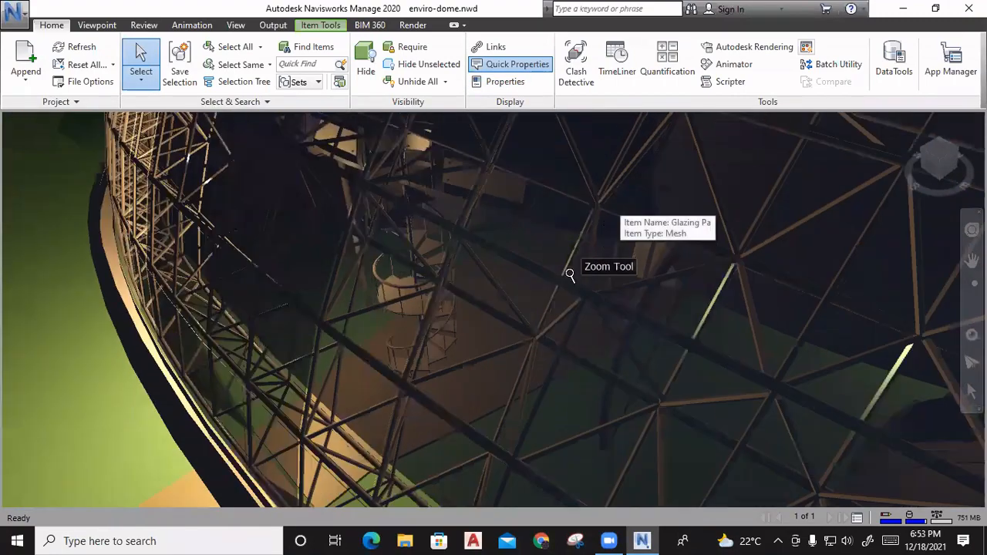
scroll(570, 276, "down", 2)
left_click(384, 448)
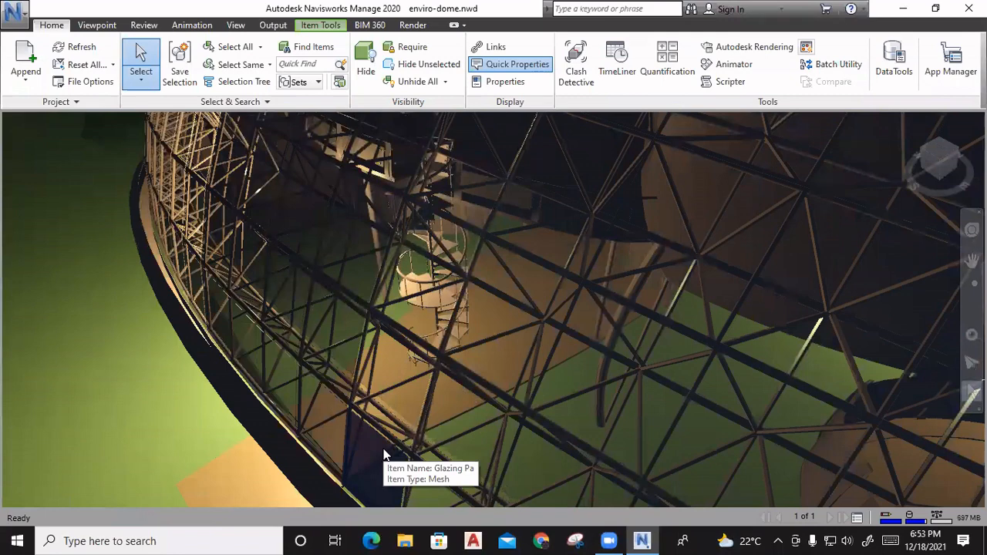
right_click(383, 448)
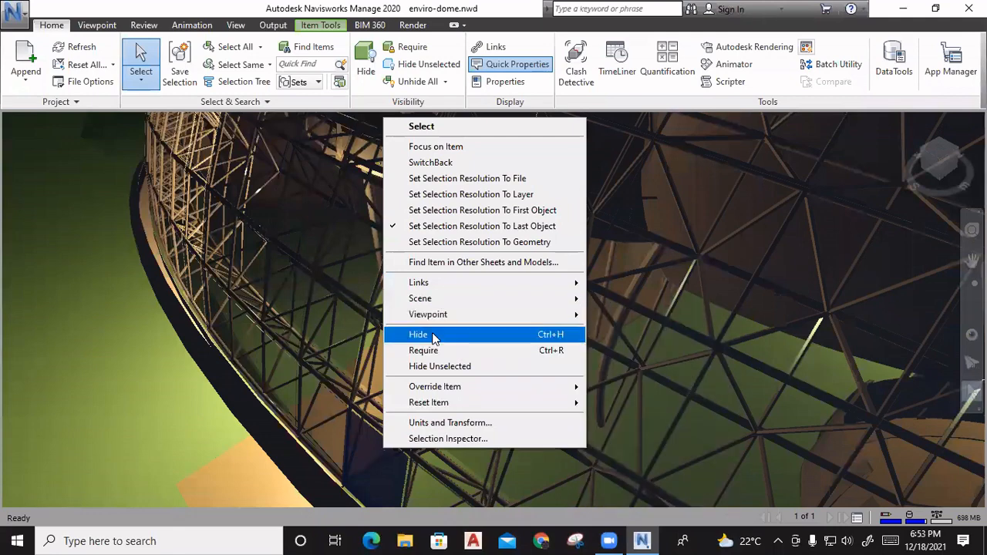
left_click(433, 334)
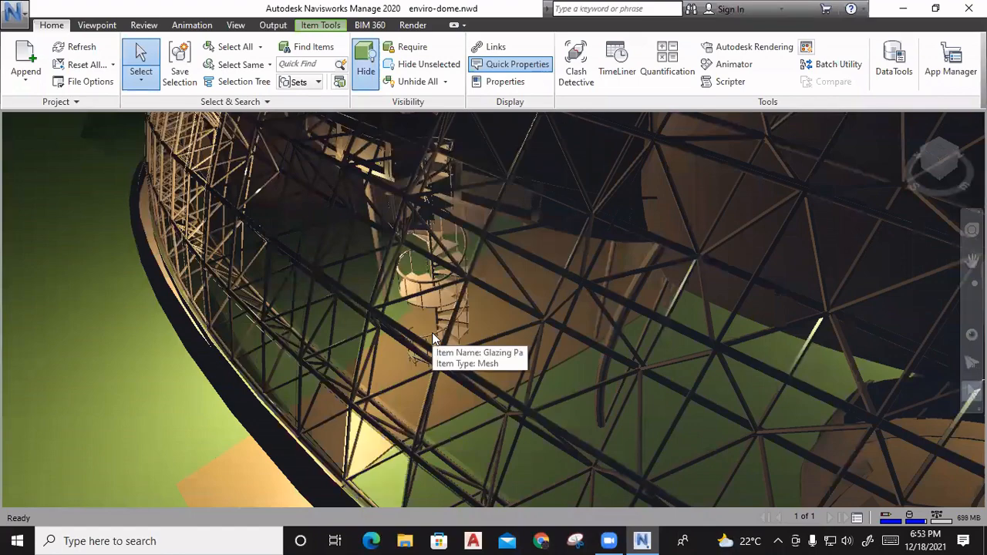
scroll(390, 362, "up", 5)
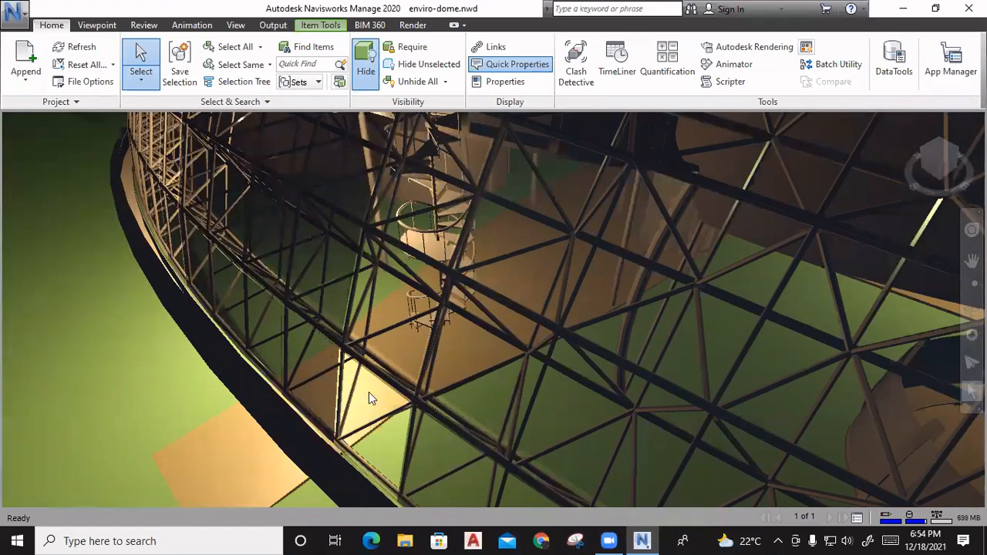
mouse_move(368, 398)
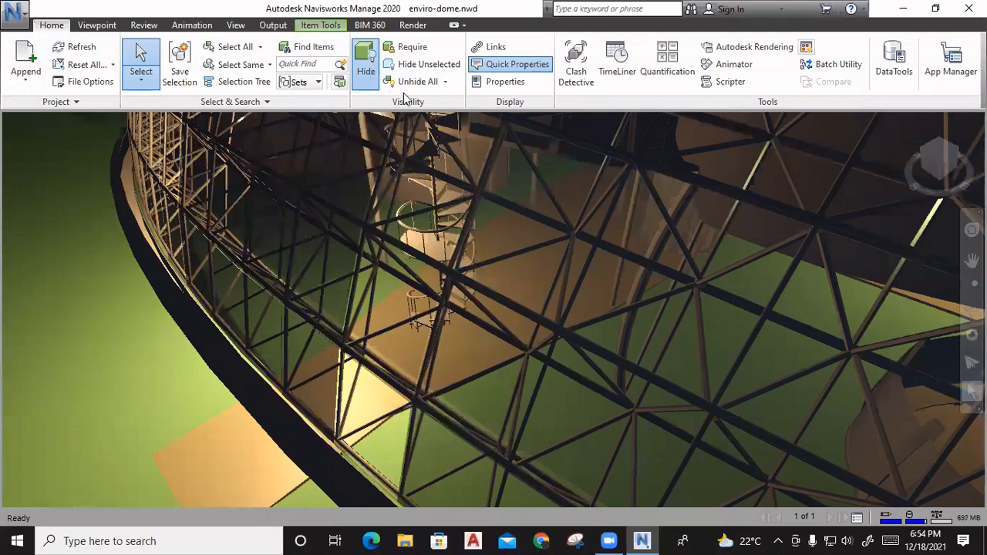
Unhide all hidden items in the scene and clear the glazing panel selection.
left_click(445, 84)
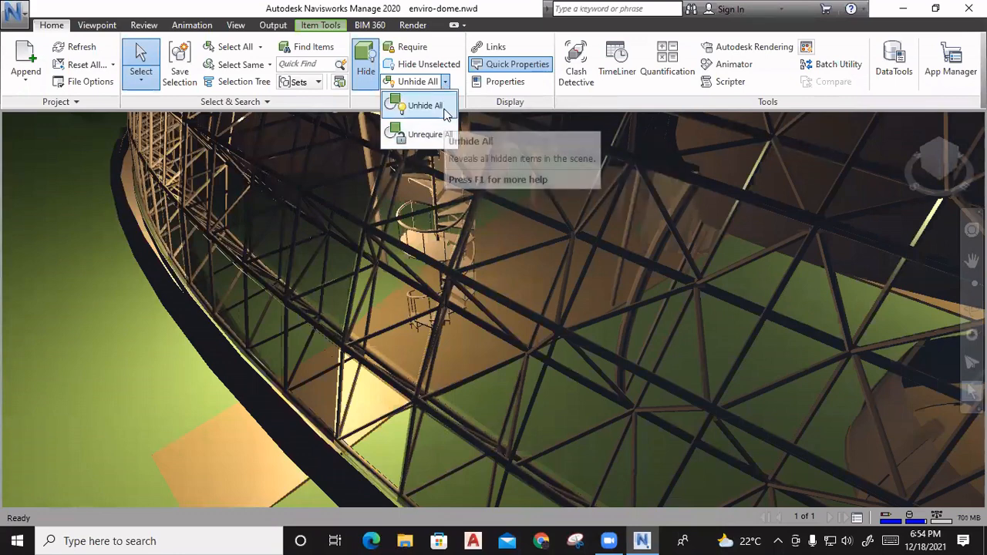
left_click(430, 110)
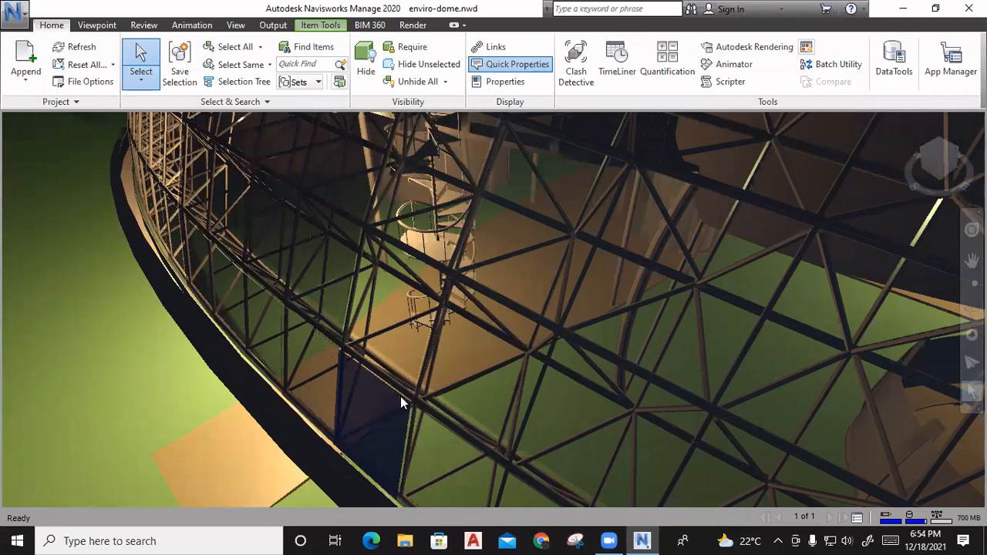
mouse_move(400, 397)
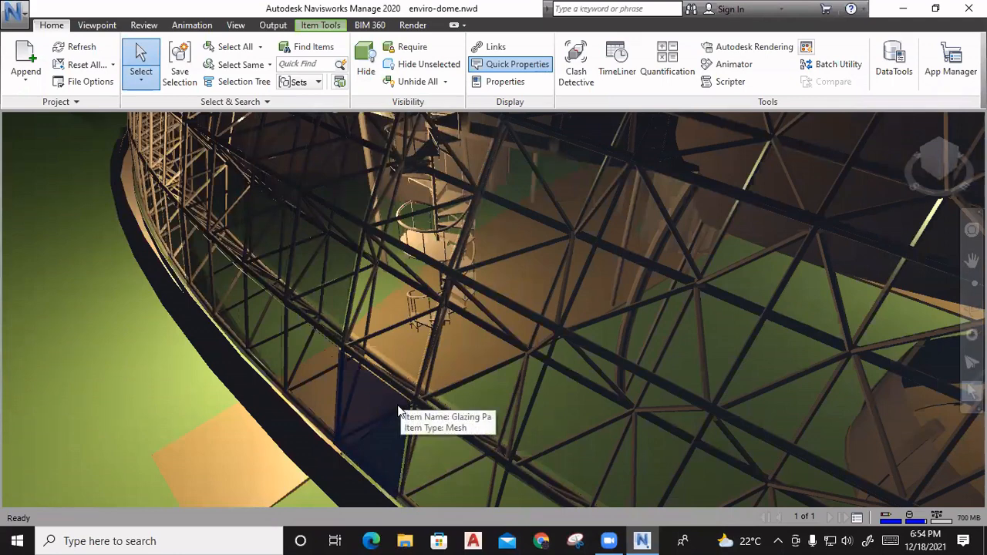
key("Escape")
Open Find Items, expand enviro-dome.nwd and its Lecture Th group, and select Cylinder80 as the search scope.
mouse_move(417, 303)
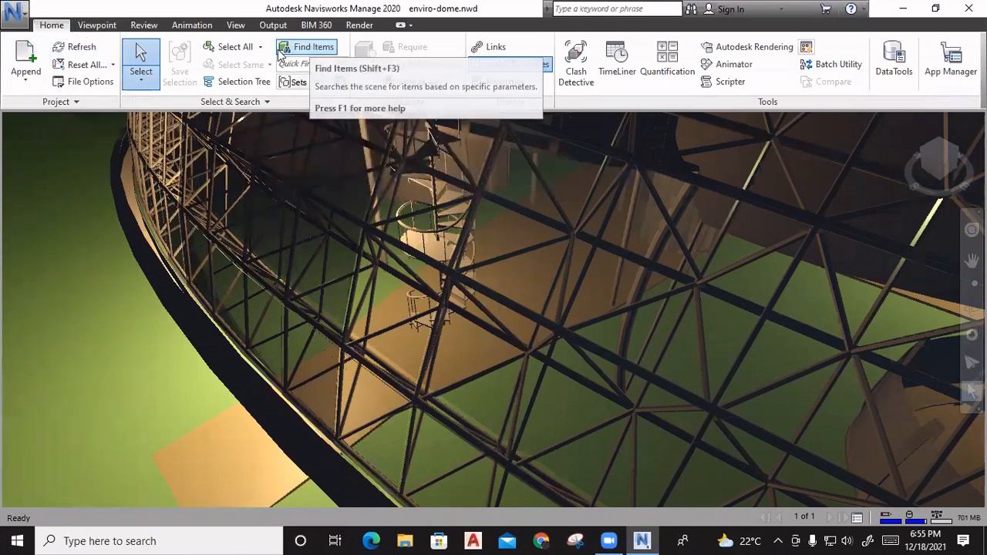
left_click(306, 48)
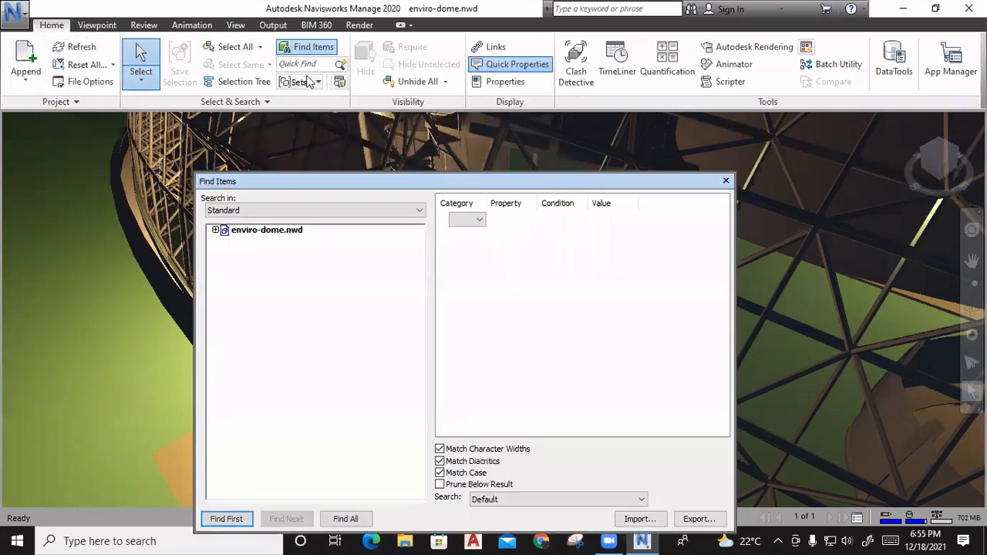
left_click(215, 230)
left_click(263, 253)
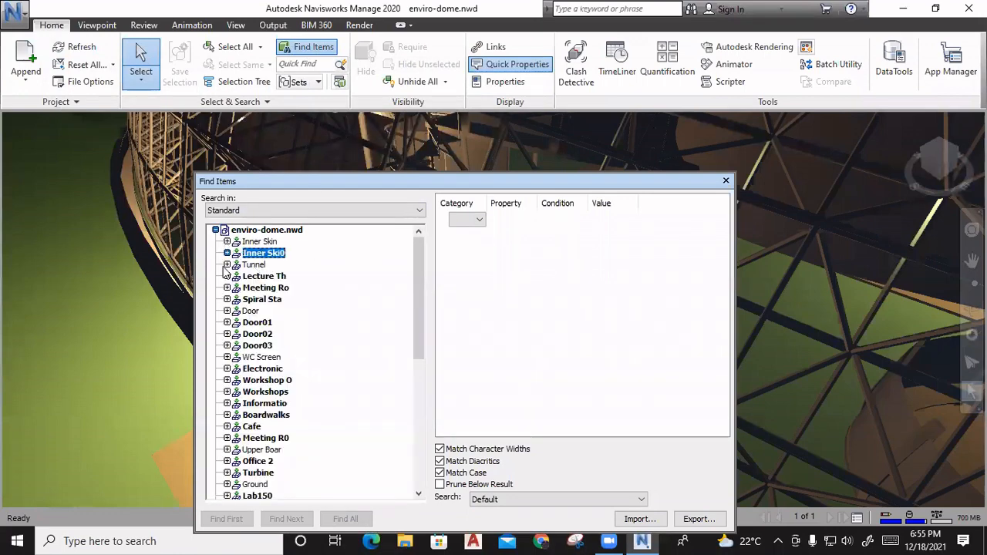
left_click(227, 276)
left_click(270, 288)
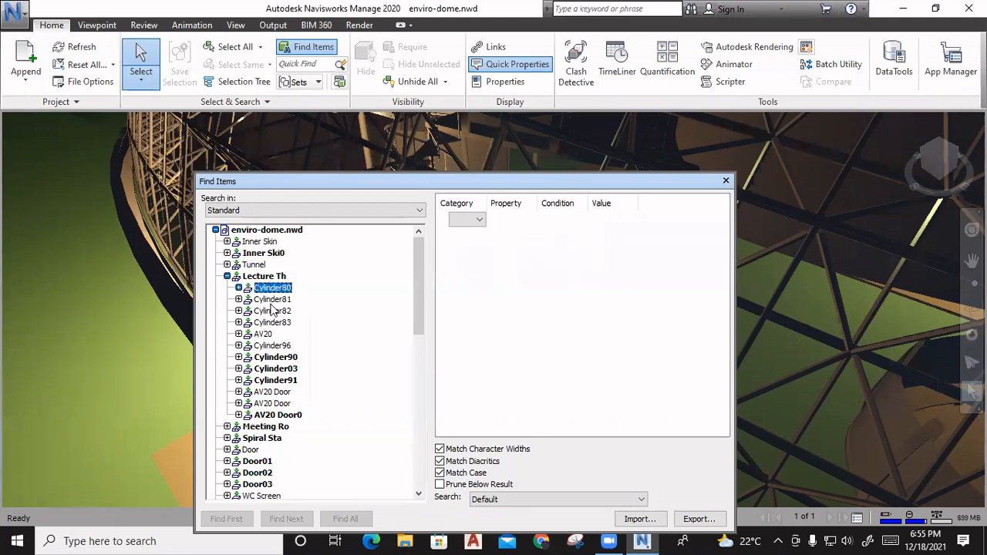
Define the search criterion with category Material and property Ambient.Red.
left_click(476, 220)
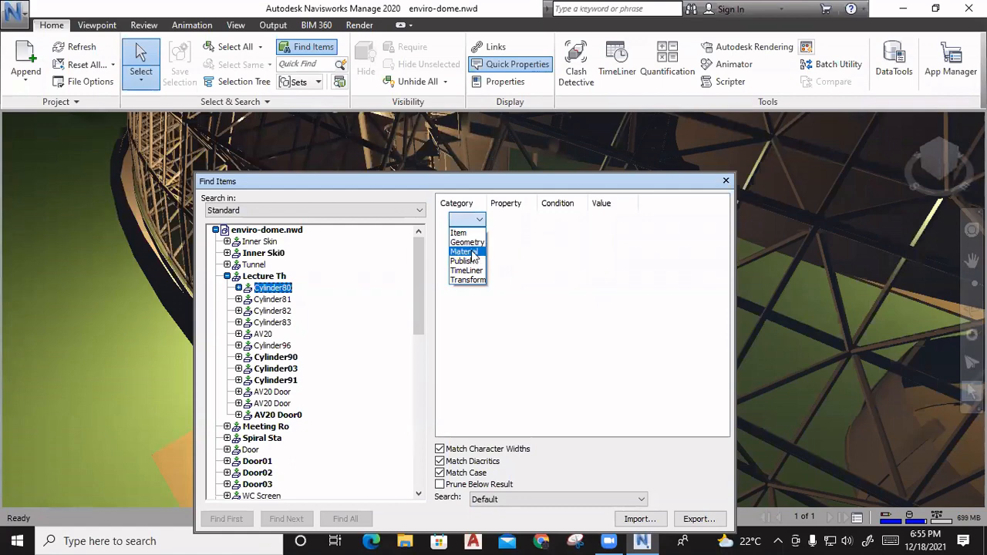
left_click(465, 252)
left_click(525, 220)
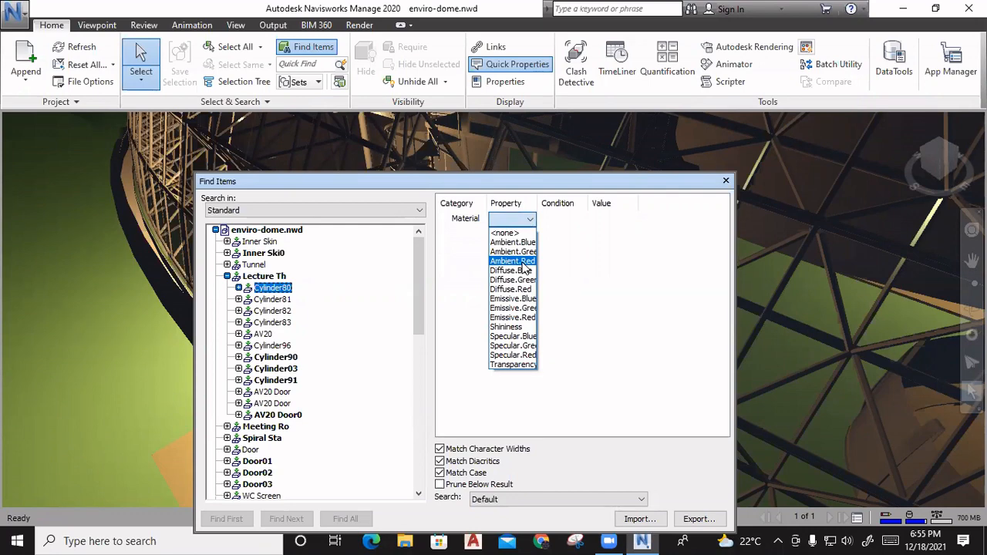
left_click(523, 262)
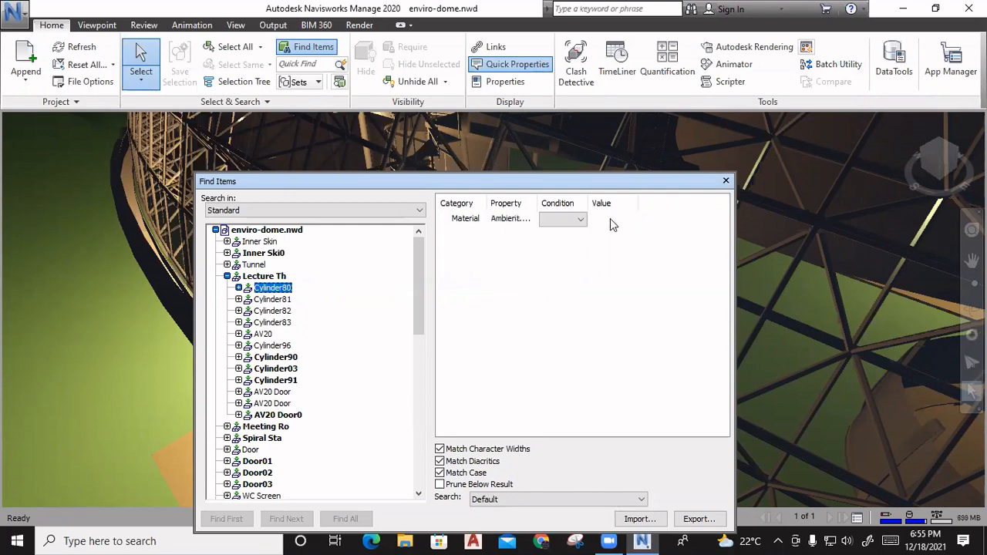
left_click(581, 222)
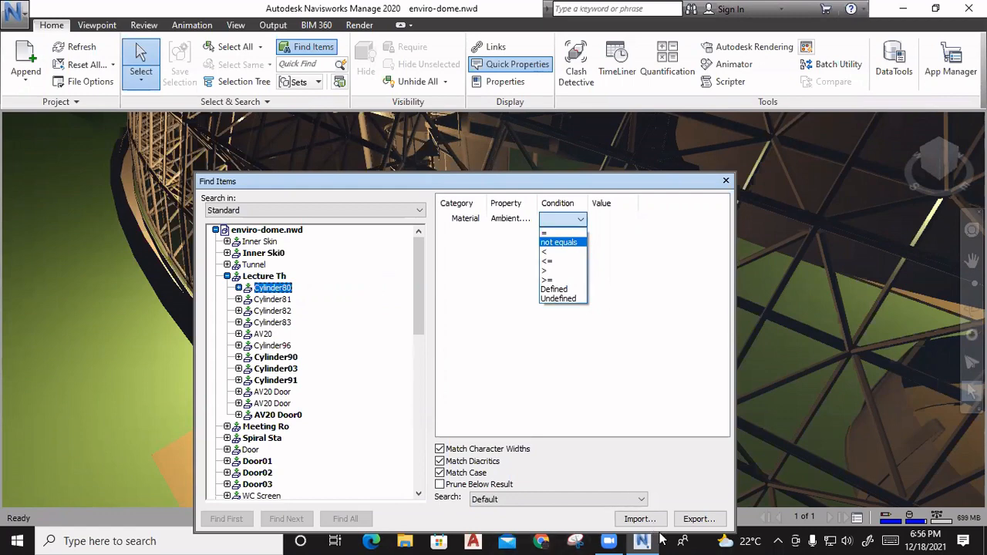
left_click(113, 541)
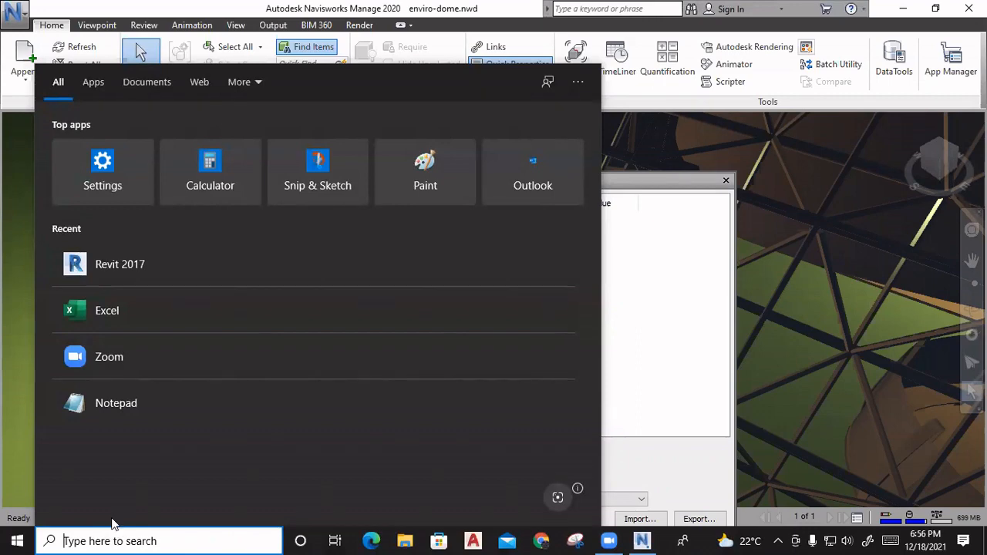
left_click(760, 342)
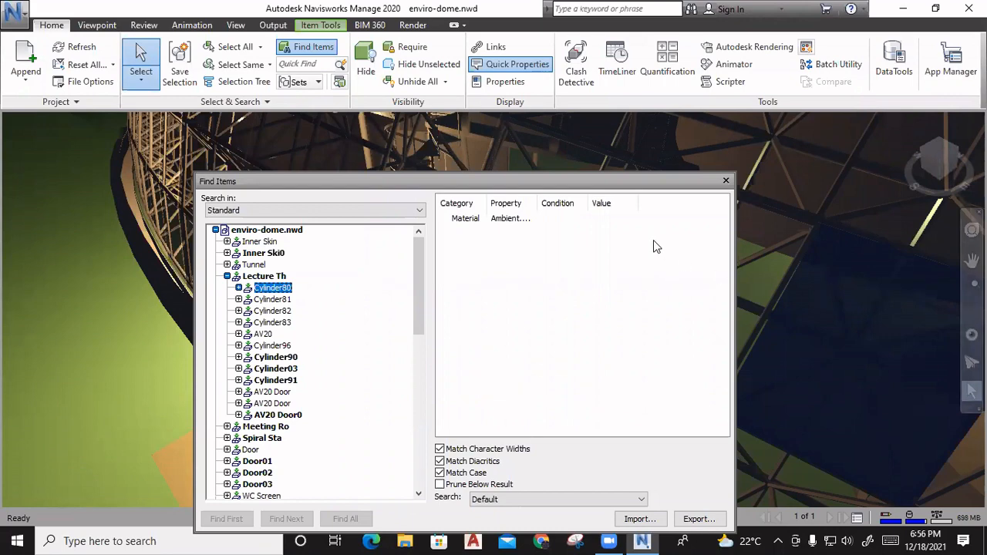
Complete the Material Ambient criterion with condition <= and value 0.698, and limit the search to Selected Paths Only.
left_click(565, 220)
left_click(580, 220)
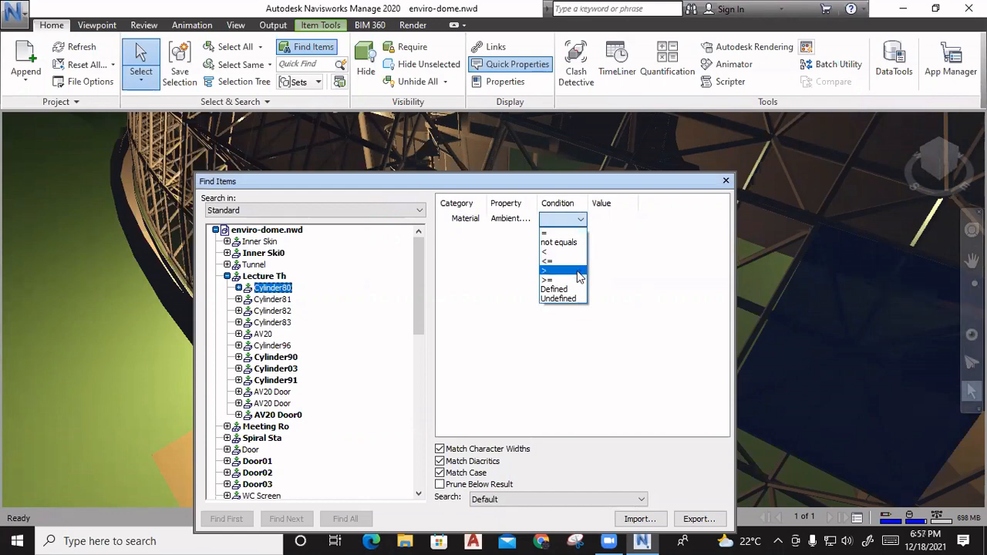
left_click(574, 300)
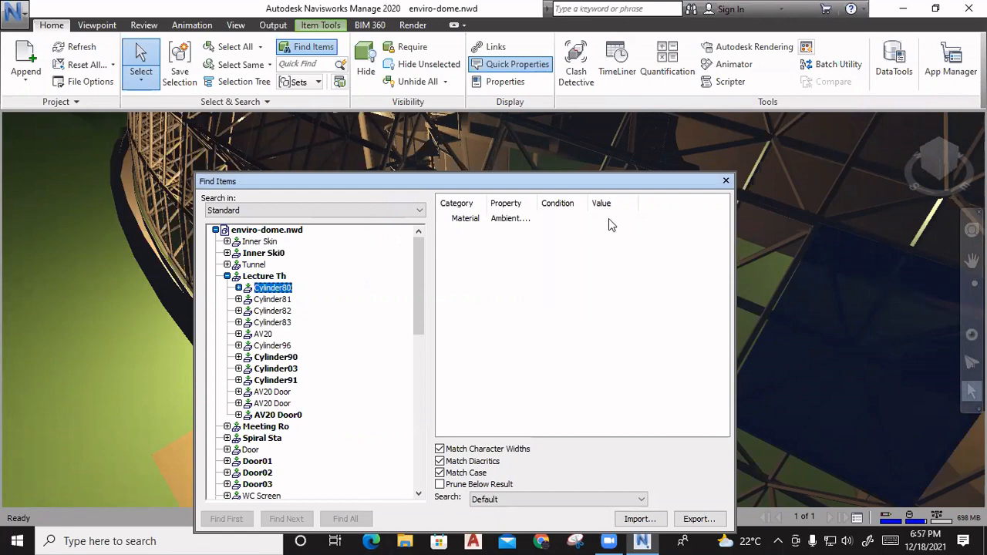
left_click(574, 221)
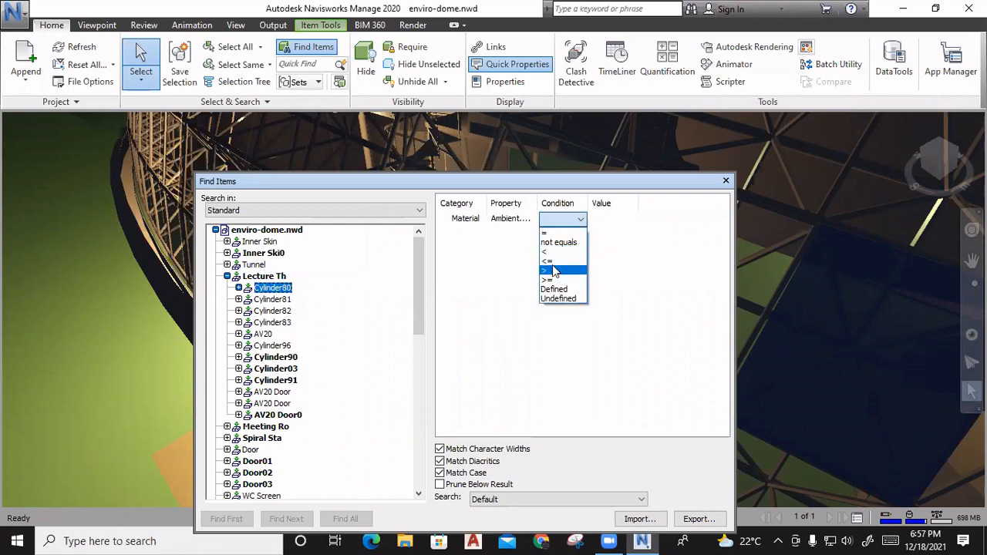
left_click(557, 255)
left_click(630, 222)
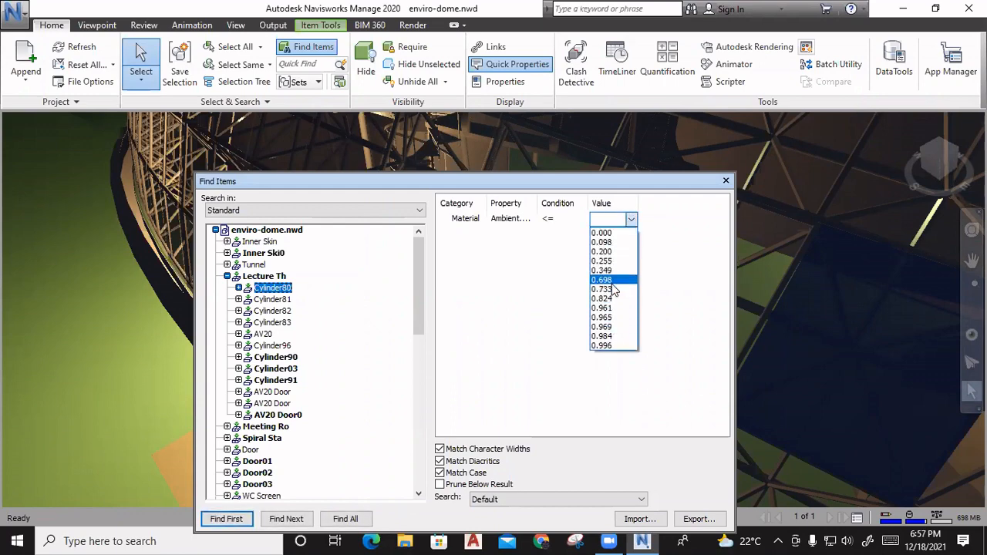
left_click(613, 281)
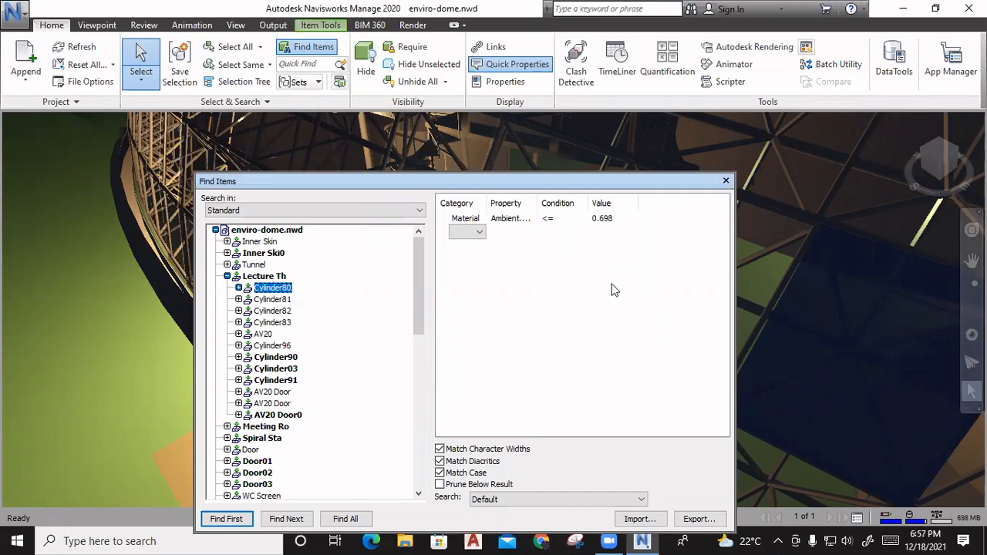
left_click(630, 501)
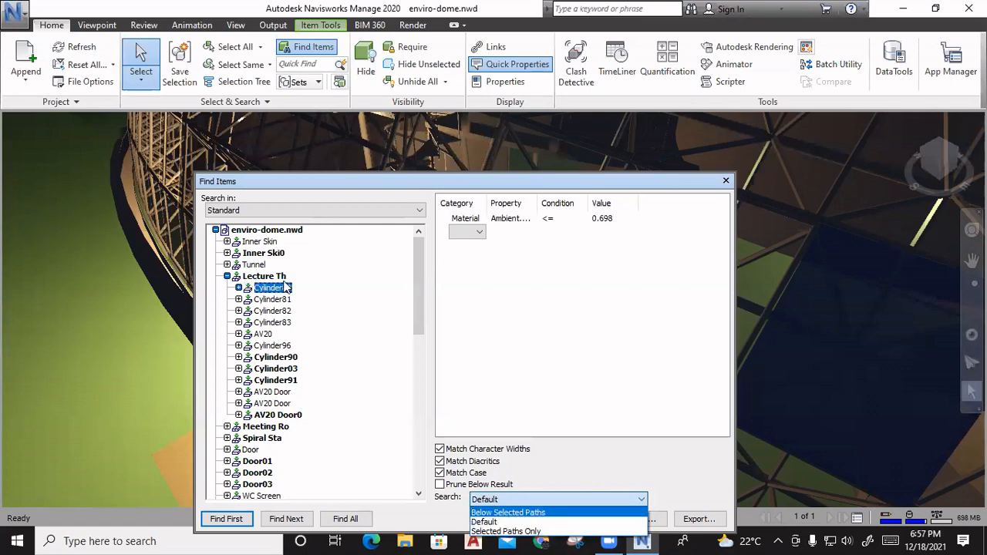
left_click(521, 531)
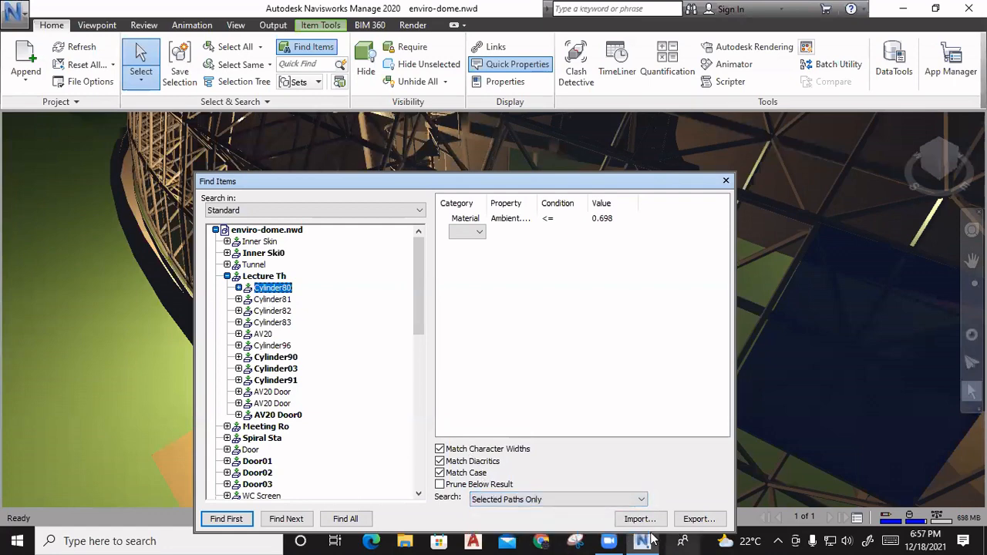
Export the search criteria as the XML file enviro-dome to the Desktop, and close Find Items.
left_click(698, 520)
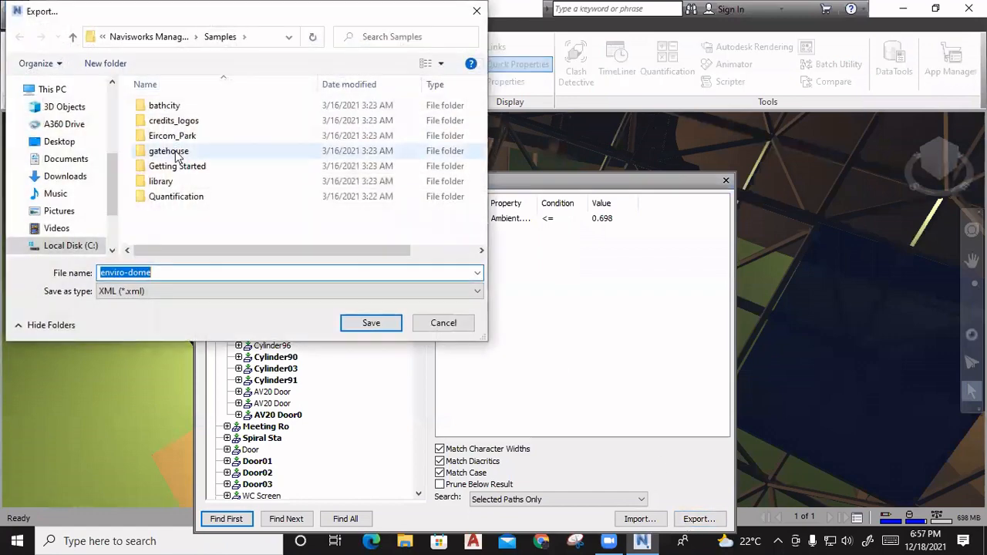
scroll(88, 165, "down", 2)
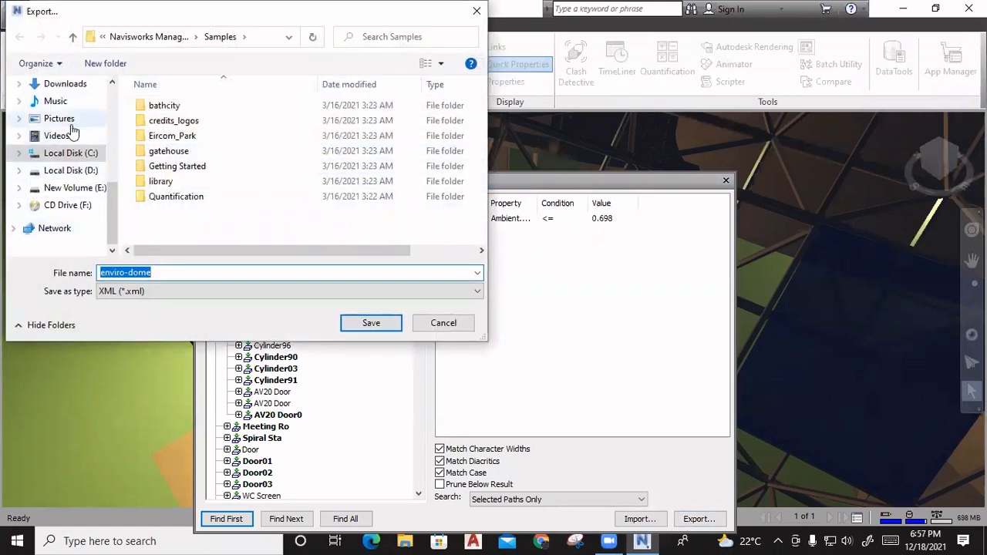
scroll(73, 132, "up", 1)
left_click(68, 119)
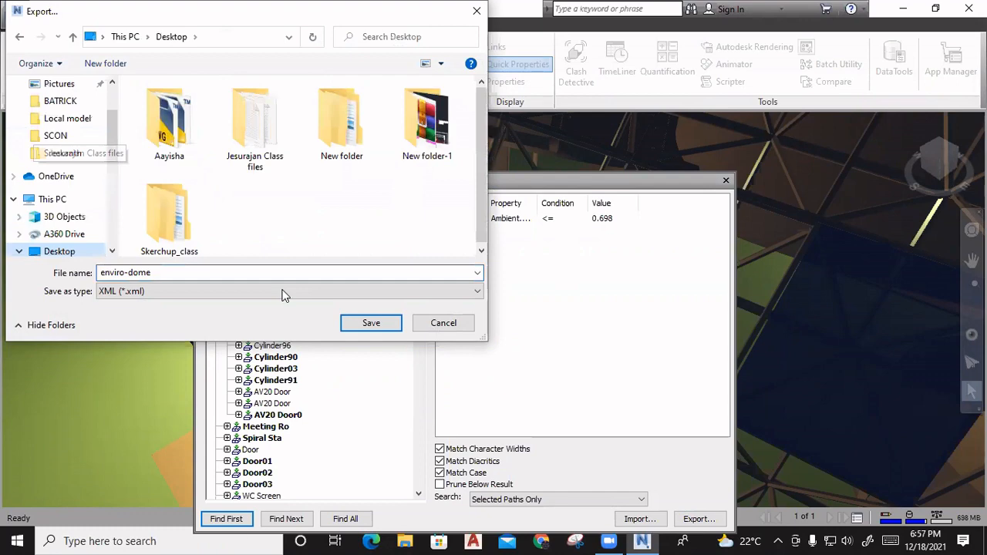
left_click(364, 327)
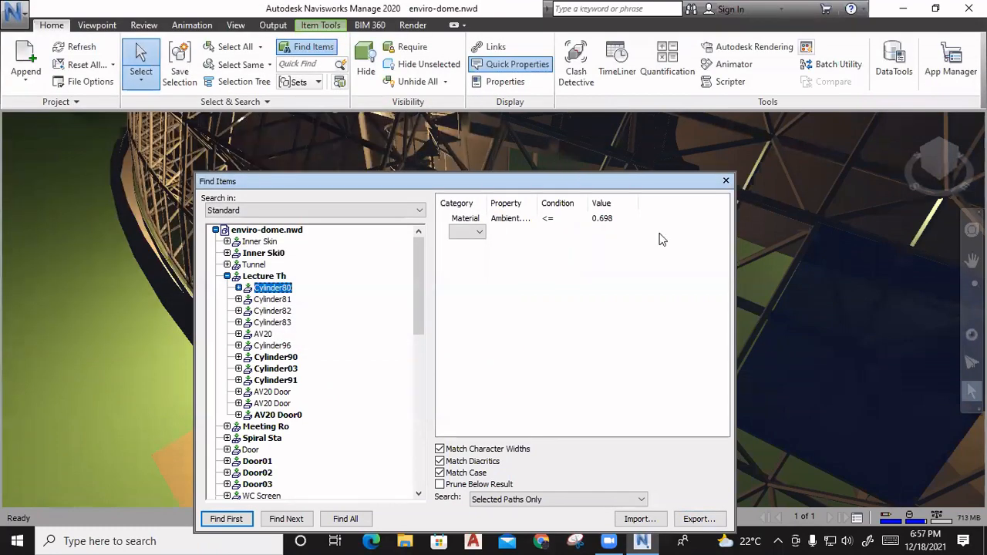
left_click(725, 182)
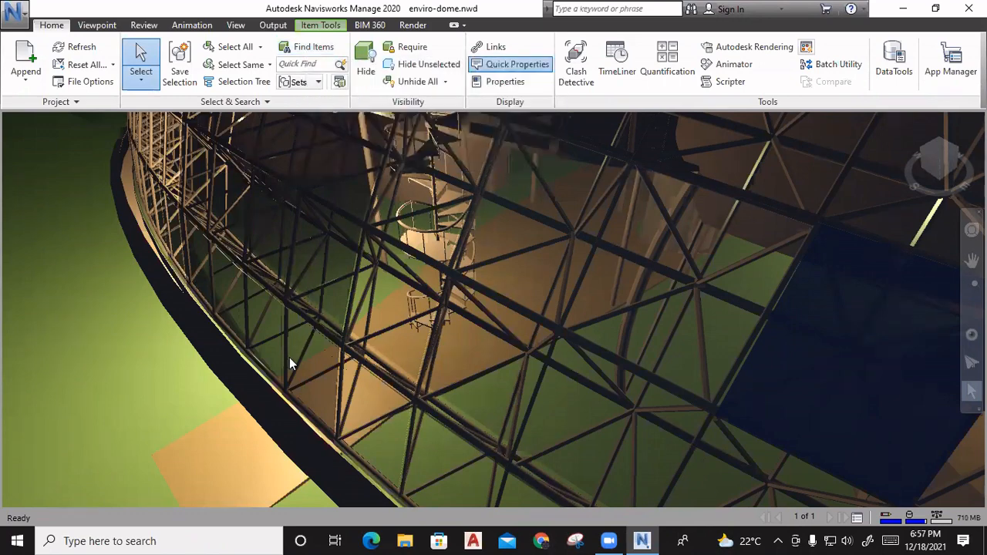
Select the ground surface in the scene, then browse Inner Ski0, Meeting Ro, Door01, Door02 and Door03 in the Selection Tree.
left_click(155, 311)
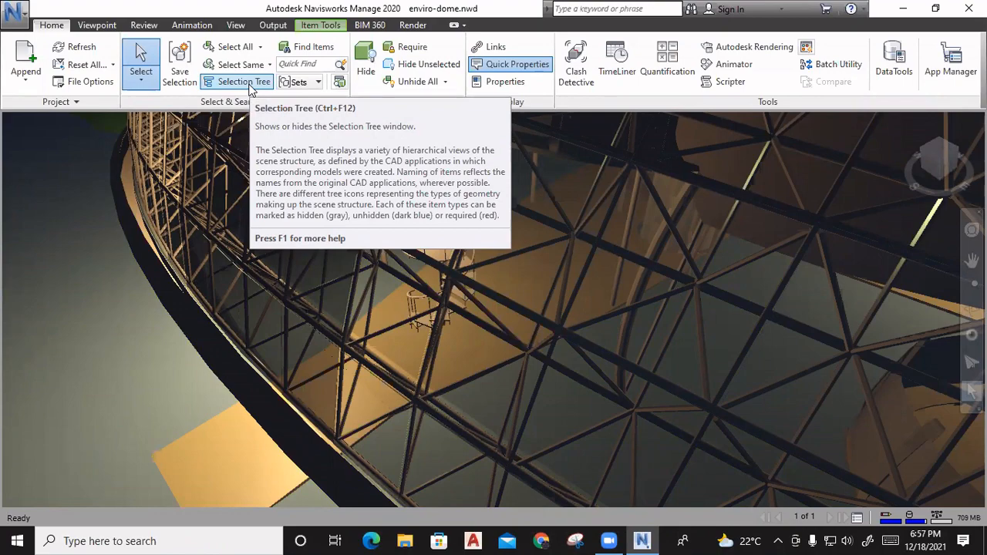
left_click(243, 81)
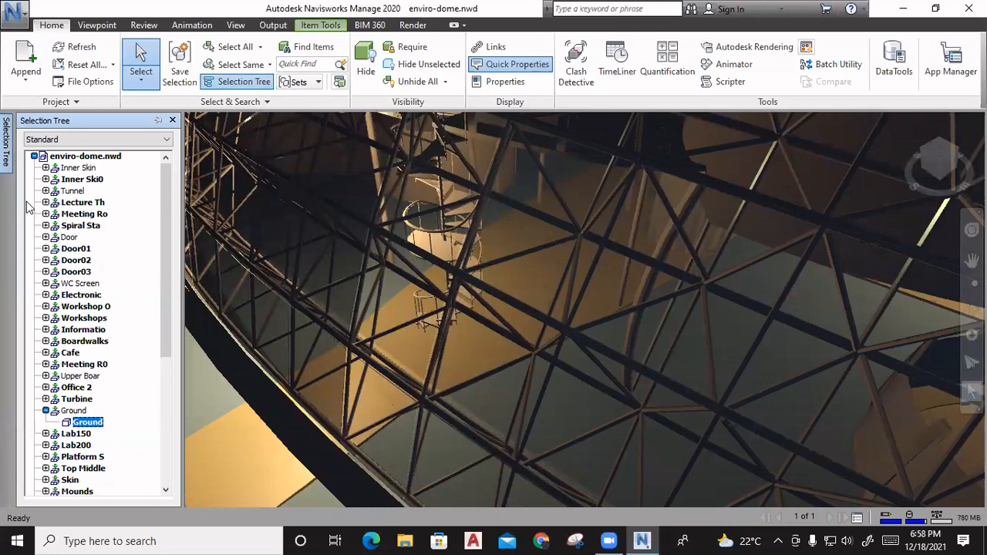
left_click(78, 180)
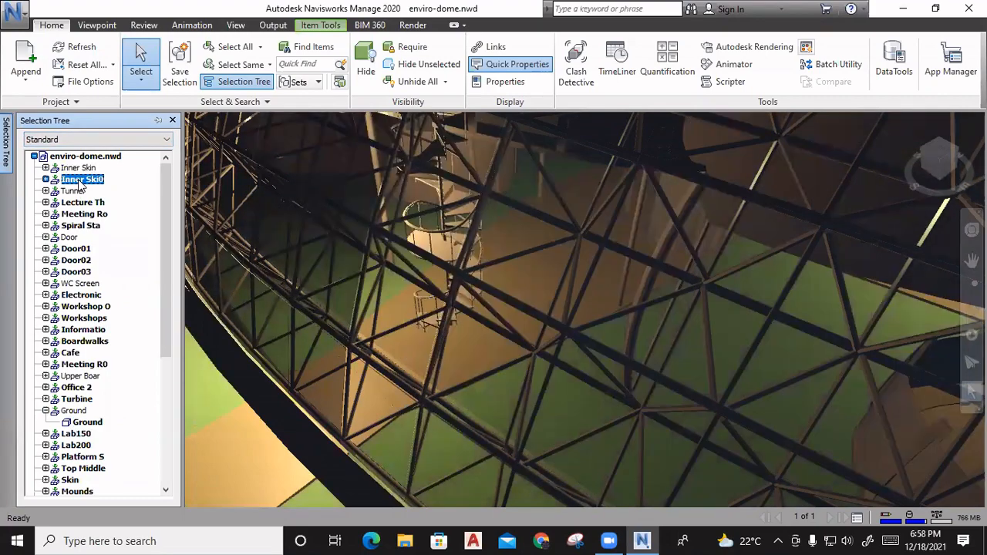
left_click(78, 215)
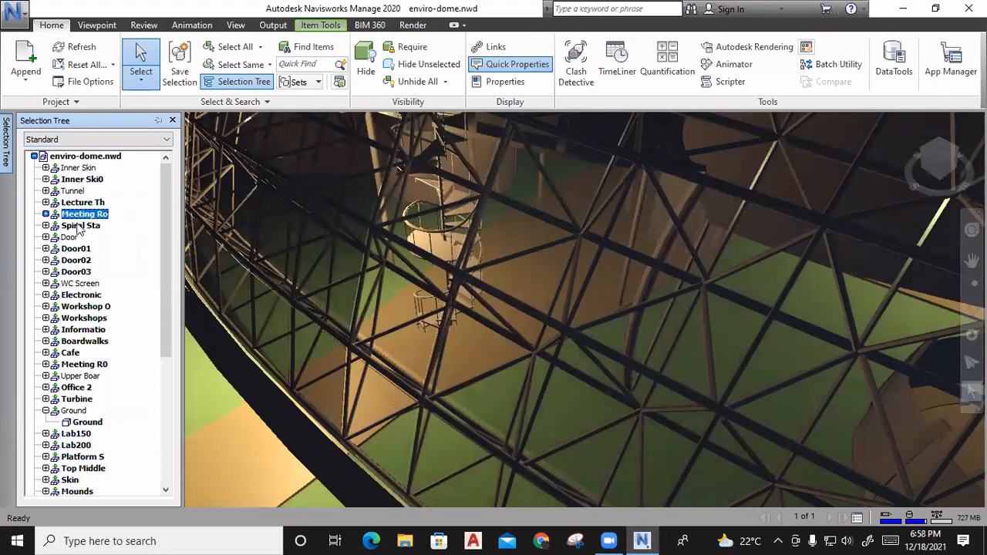
left_click(76, 250)
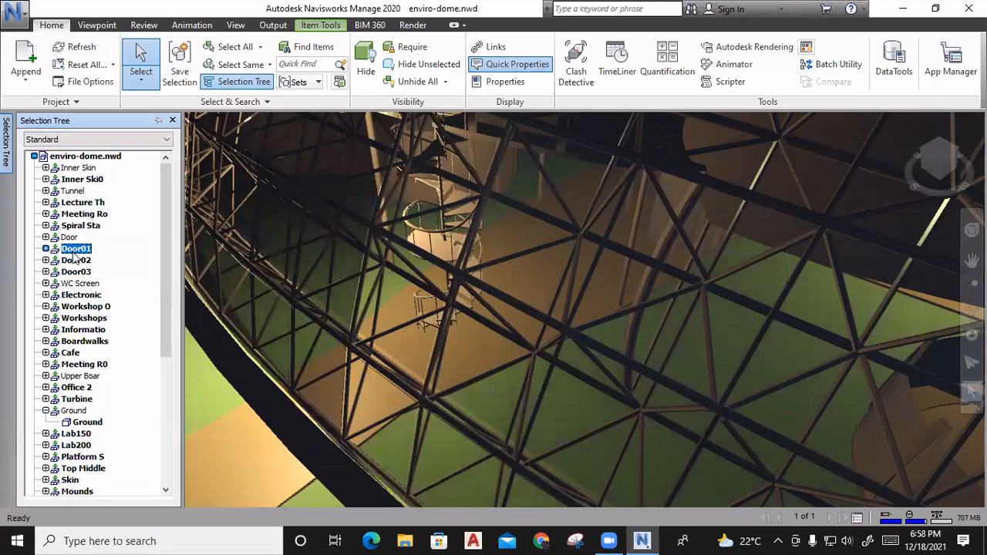
left_click(70, 262)
left_click(75, 271)
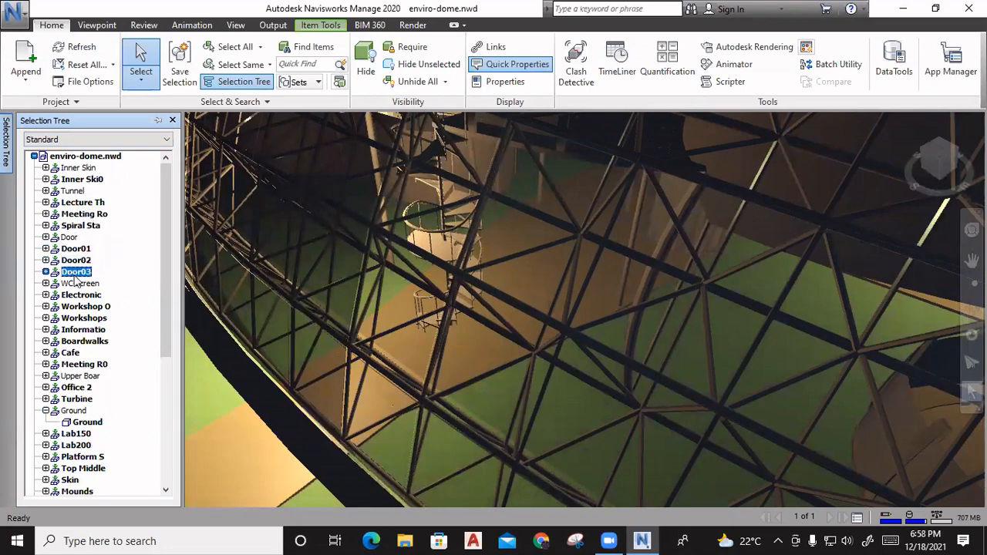
Expand Door01 in the Selection Tree, inspect the options available for its Door item, and clear the selection.
left_click(75, 249)
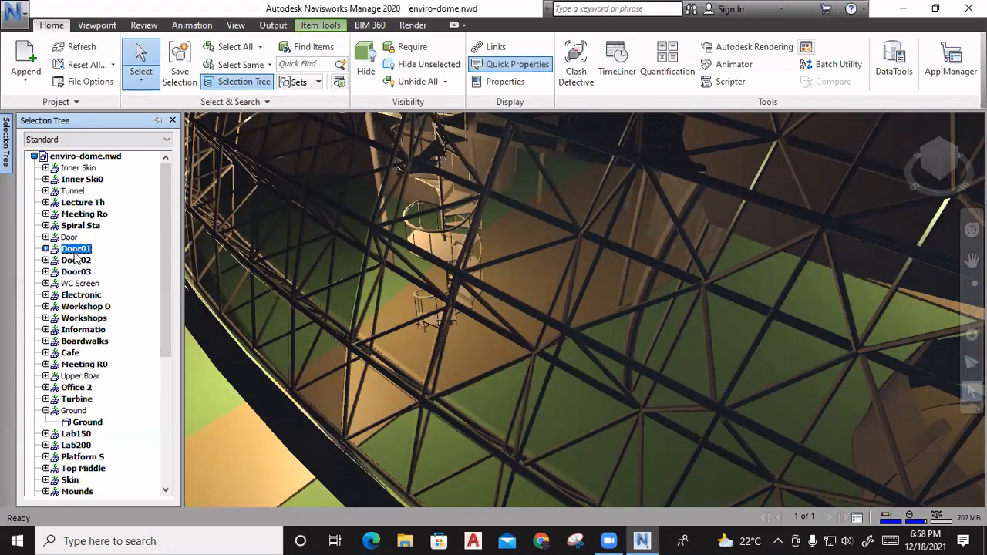
left_click(45, 248)
left_click(80, 261)
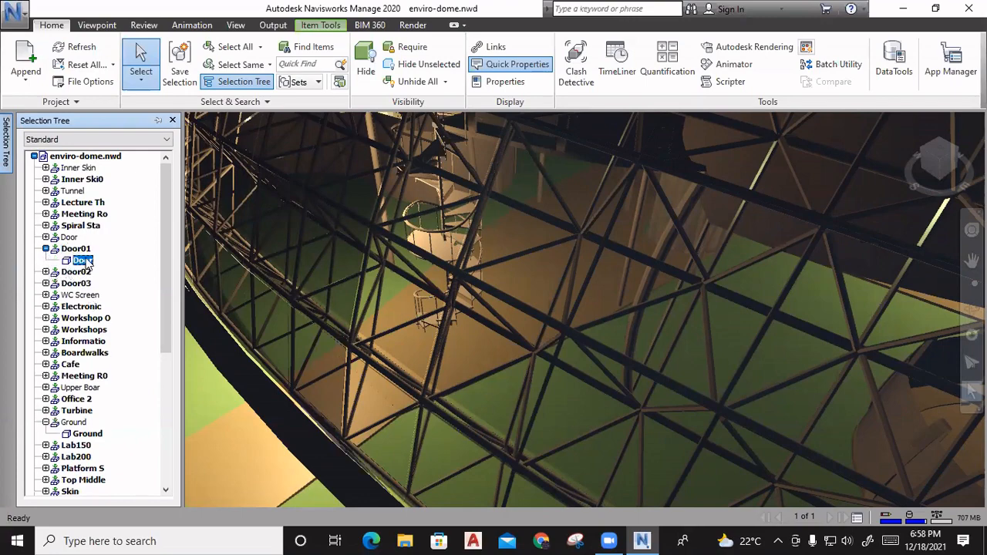
right_click(83, 262)
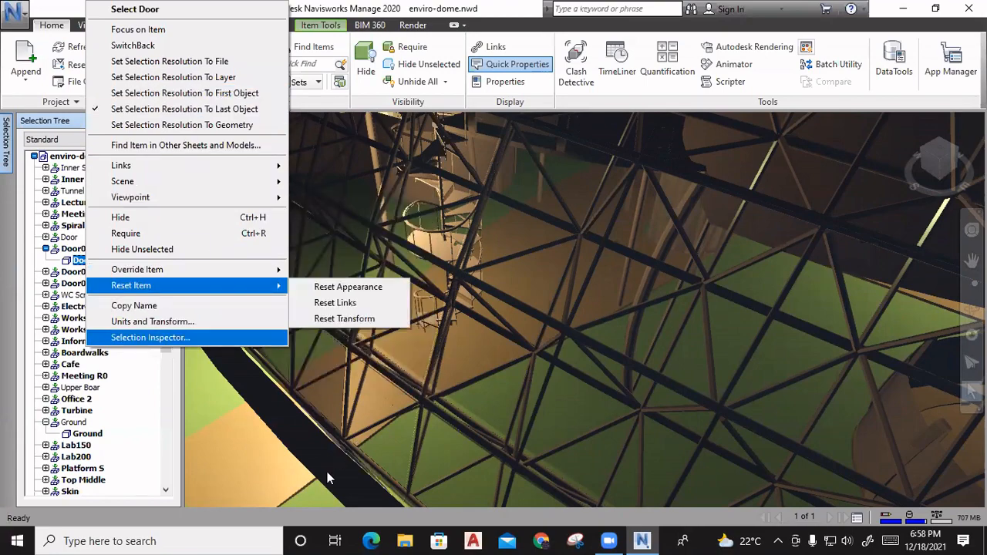
left_click(244, 436)
Use the Walk tool to move from outside the dome's lower edge onto the interior floor among the columns.
scroll(356, 238, "down", 8)
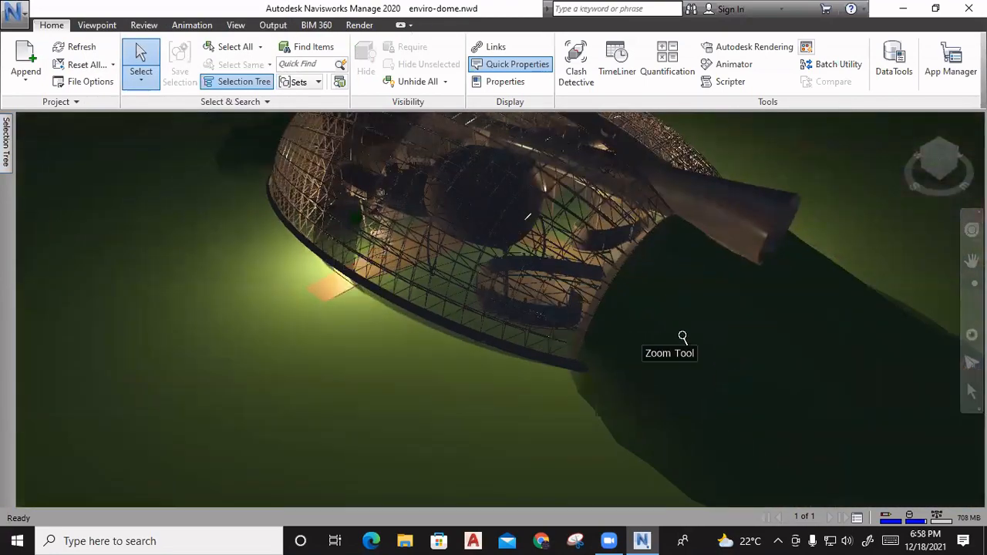
middle_click_drag(682, 337, 507, 309)
scroll(507, 286, "up", 5)
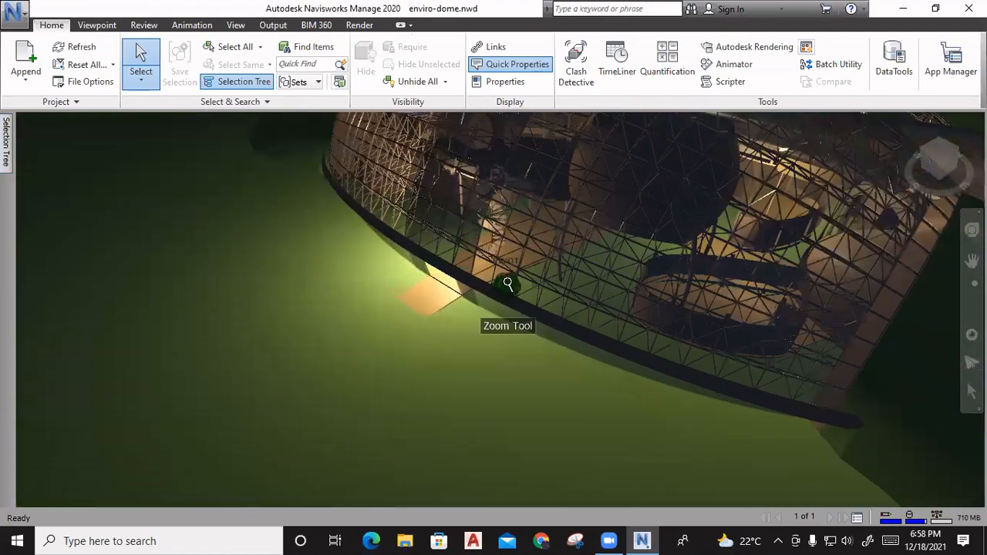
scroll(496, 239, "up", 4)
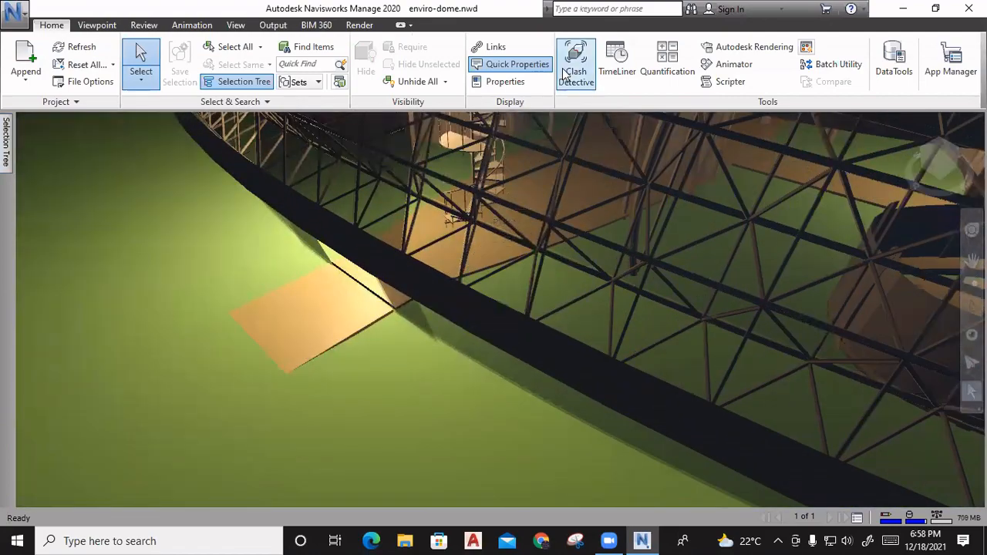
left_click(97, 24)
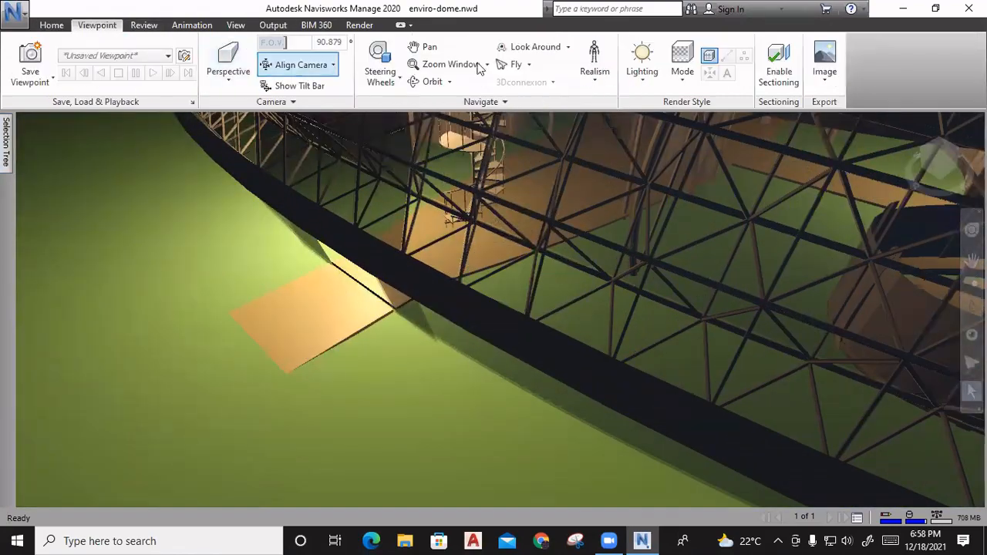
left_click(529, 64)
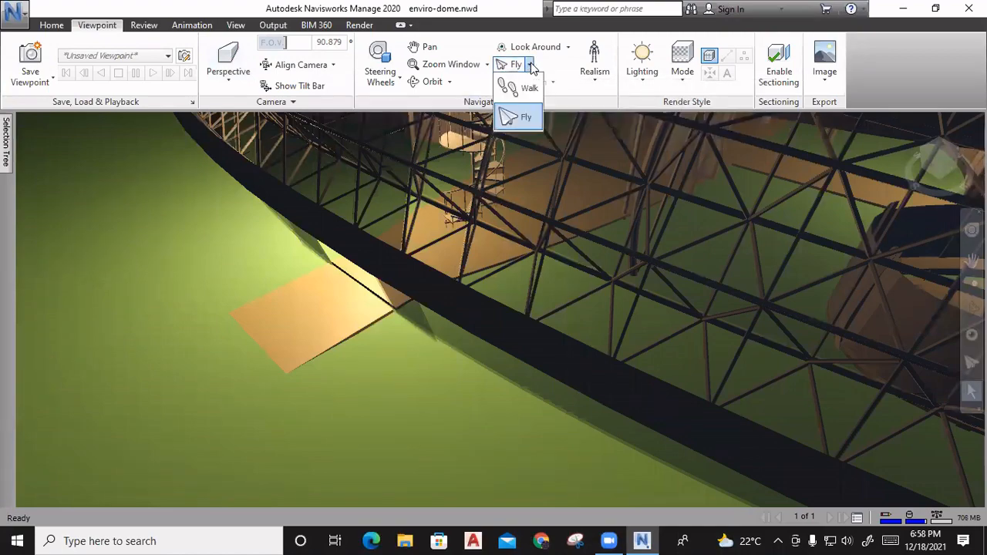
left_click(513, 91)
left_click_drag(431, 362, 427, 333)
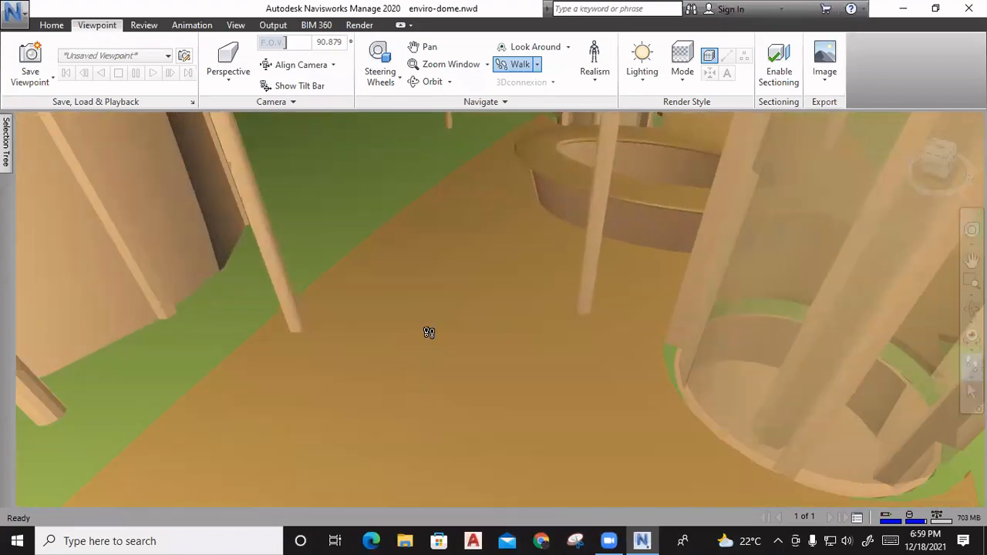
Turn the camera with Look Around until the curved partition wall inside the dome is in view.
left_click(512, 47)
left_click_drag(463, 216, 2, 320)
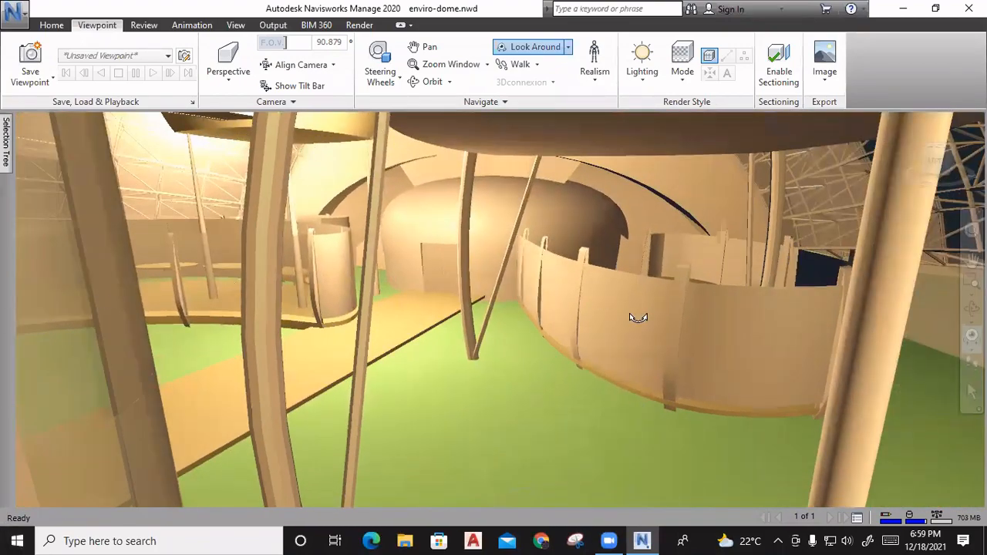
key("Escape")
Select the curved partition wall inside the dome and search for the item in other sheets and models.
left_click(627, 281)
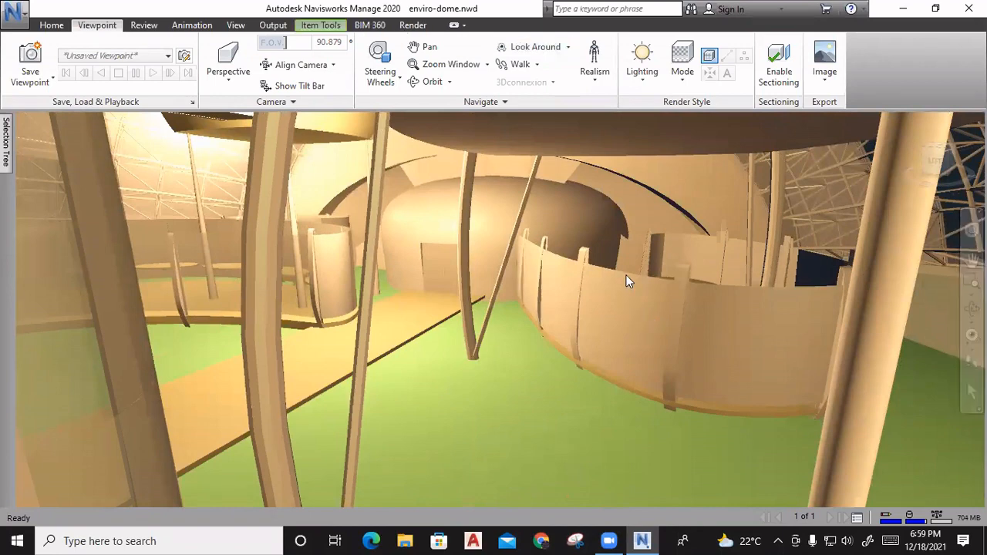
right_click(627, 281)
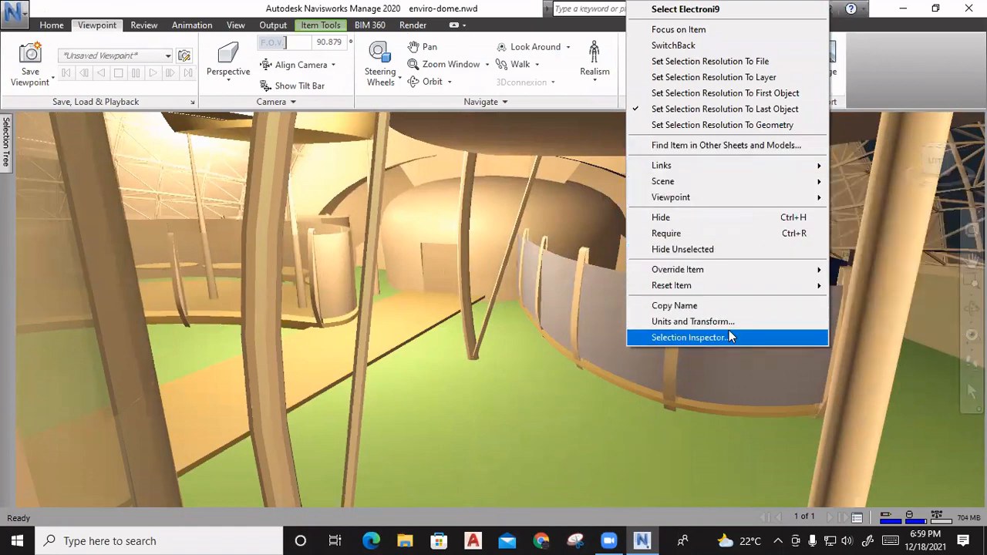
mouse_move(723, 292)
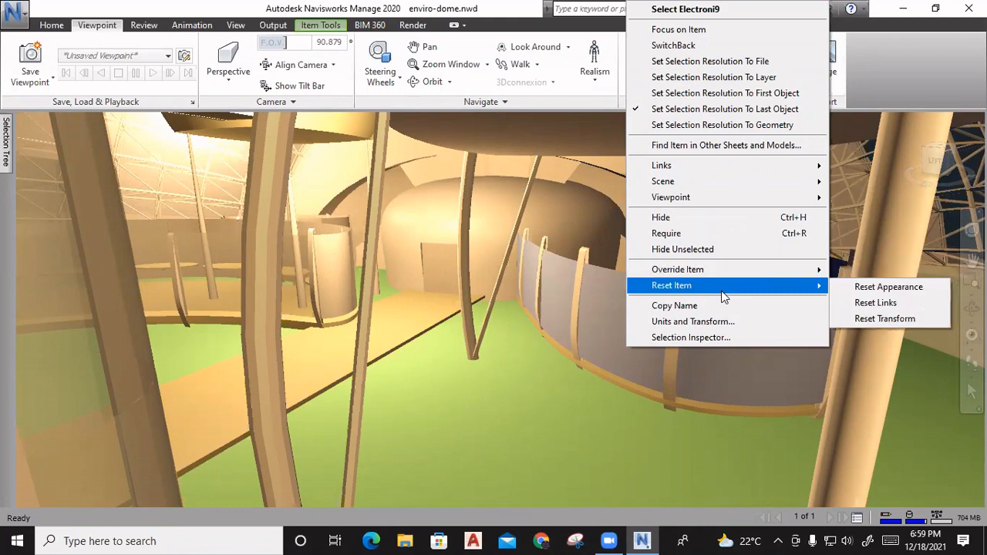
mouse_move(727, 272)
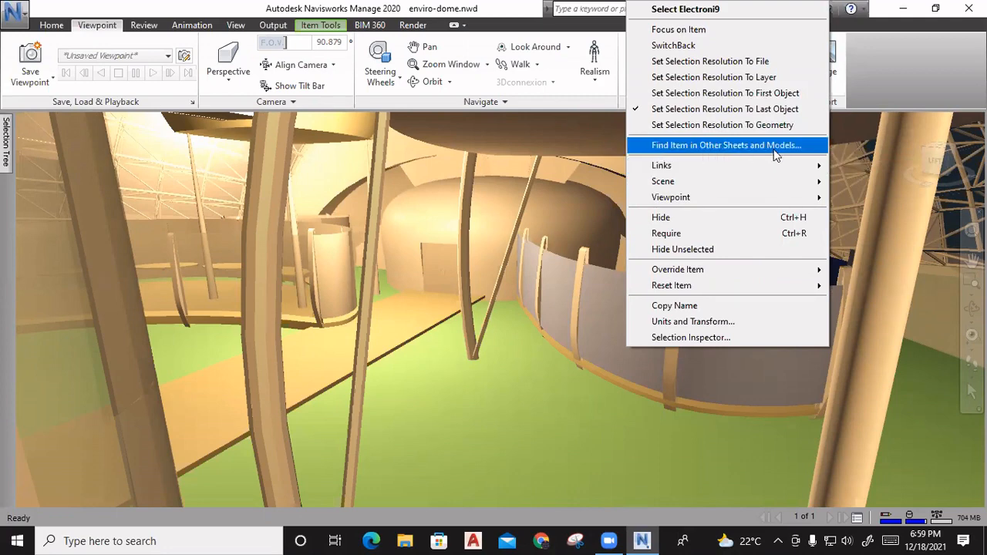
left_click(694, 145)
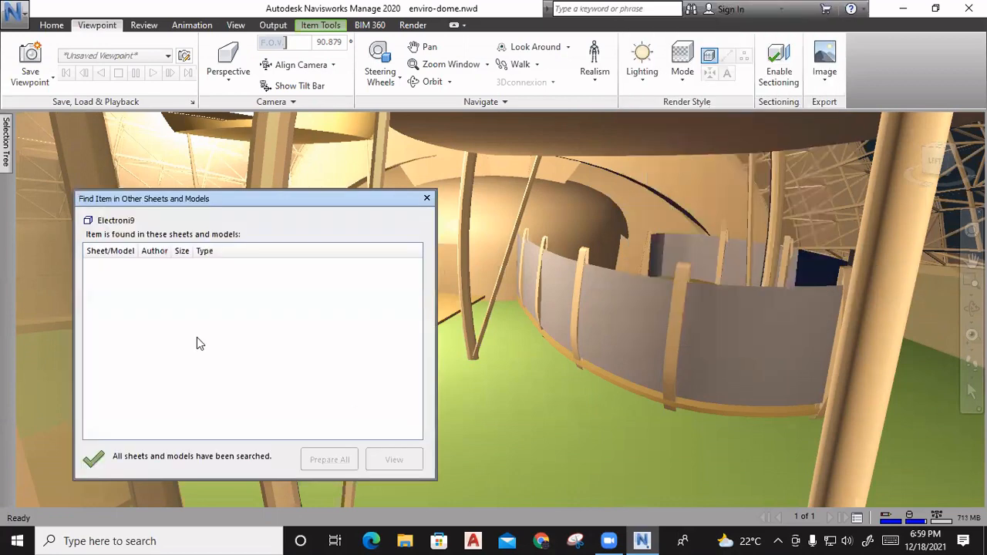
Sort the list of found sheets and models by its Sheet/Model, Author, Size and Type columns in turn.
left_click(116, 250)
left_click(152, 250)
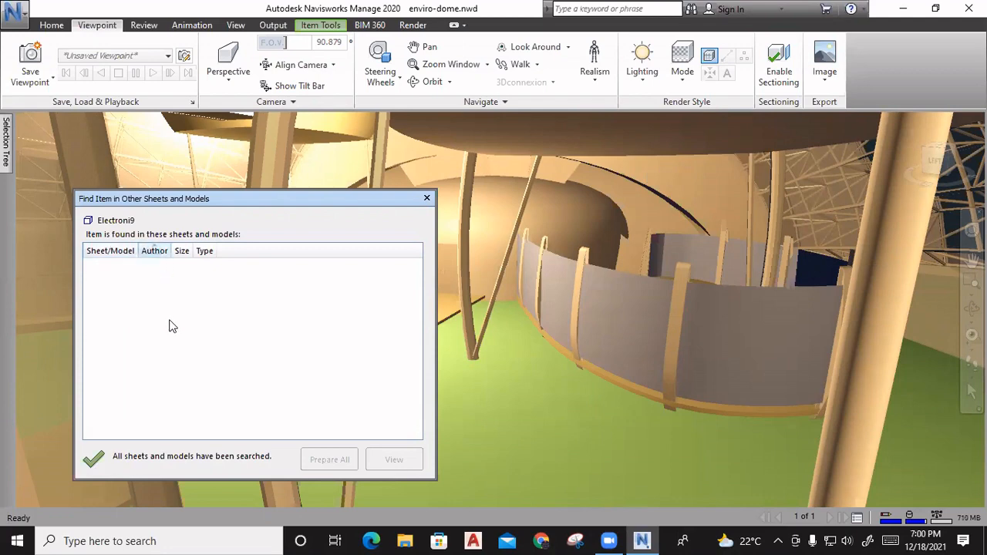
left_click(184, 253)
left_click(154, 251)
left_click(181, 250)
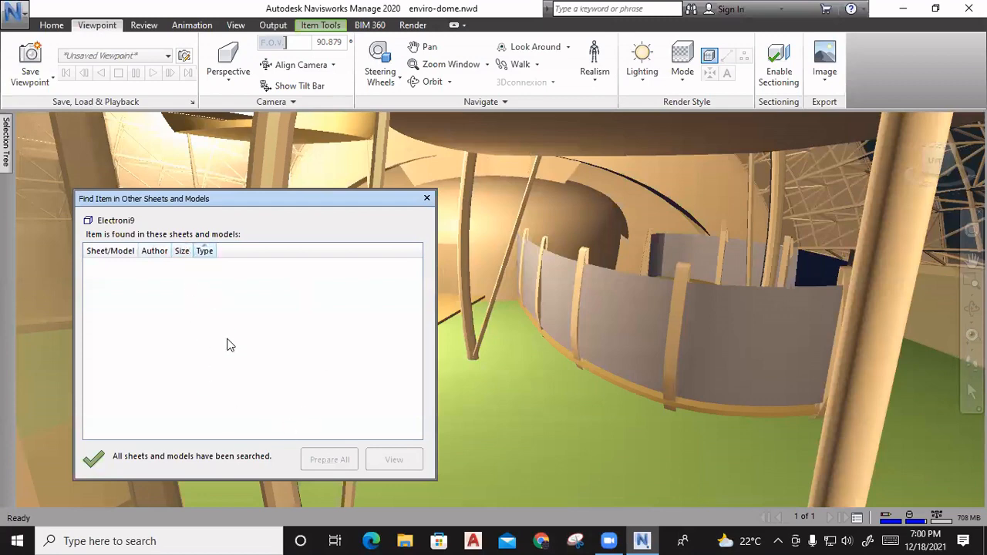
Sort the found sheets and models by Type and close the item search results.
left_click(204, 250)
left_click(428, 199)
scroll(470, 256, "up", 3)
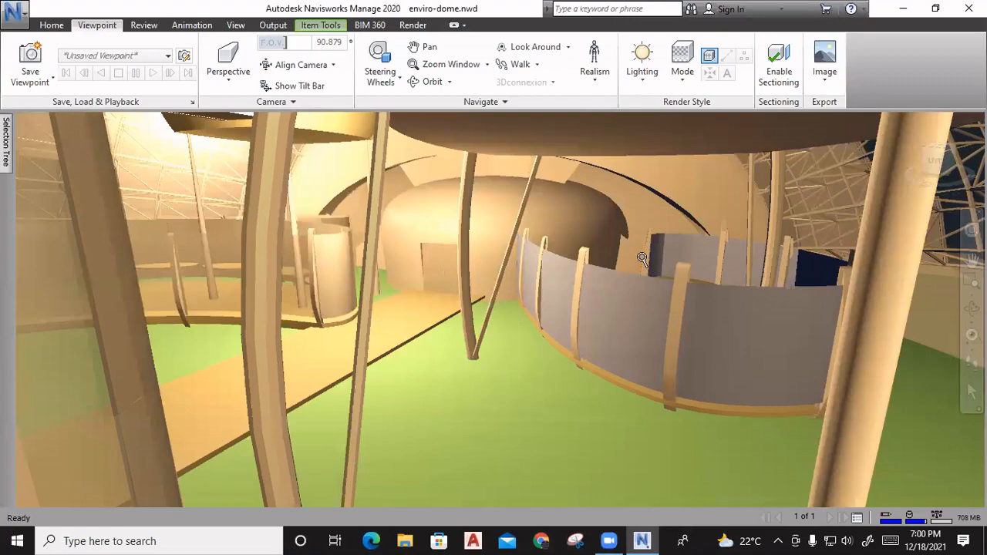
scroll(470, 256, "up", 2)
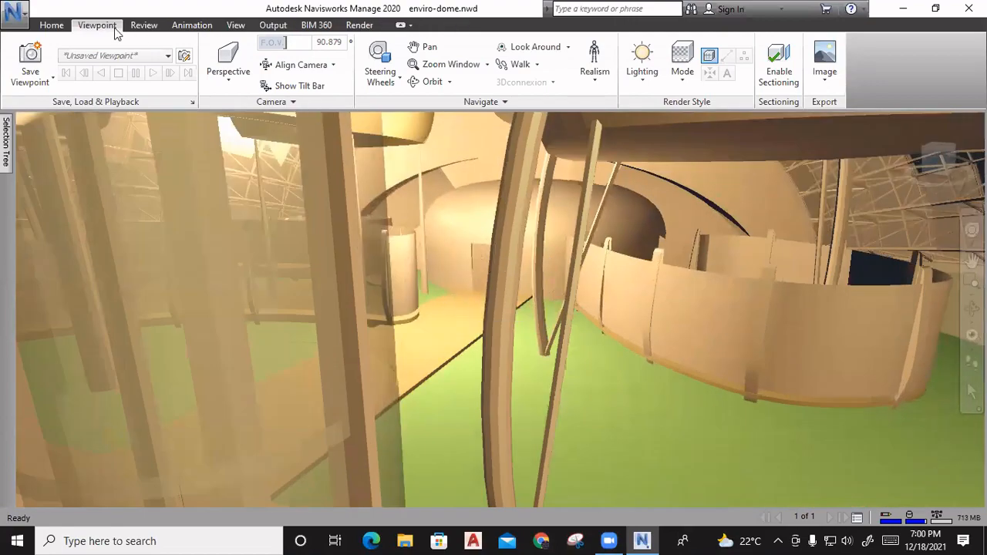
Open TimeLiner, add a task named wall and widen the task table's Name column.
left_click(51, 25)
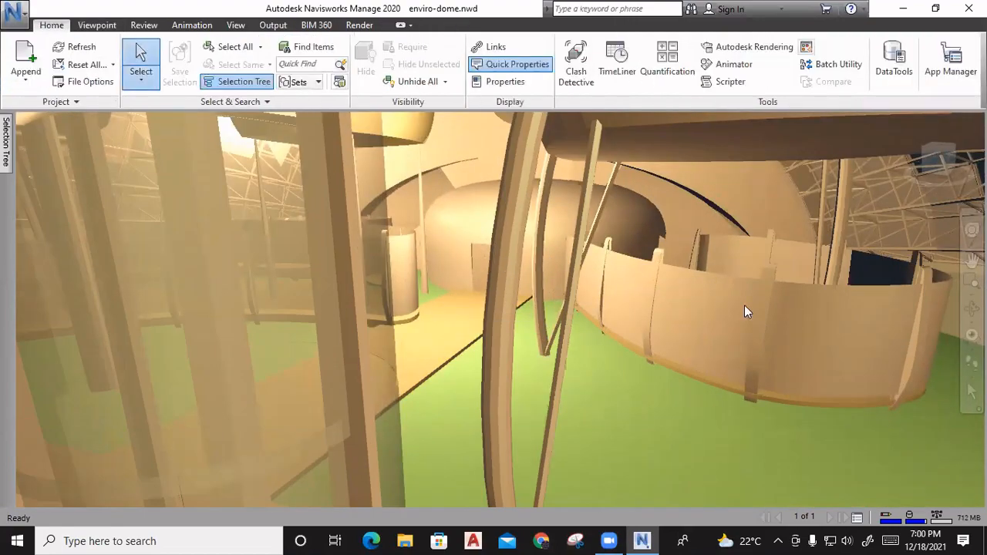
left_click(617, 70)
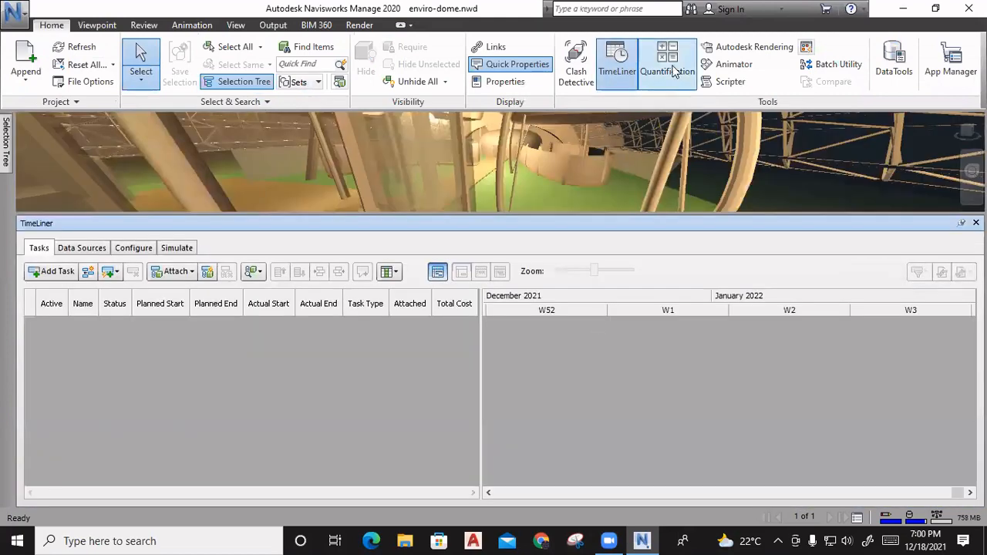
left_click(44, 276)
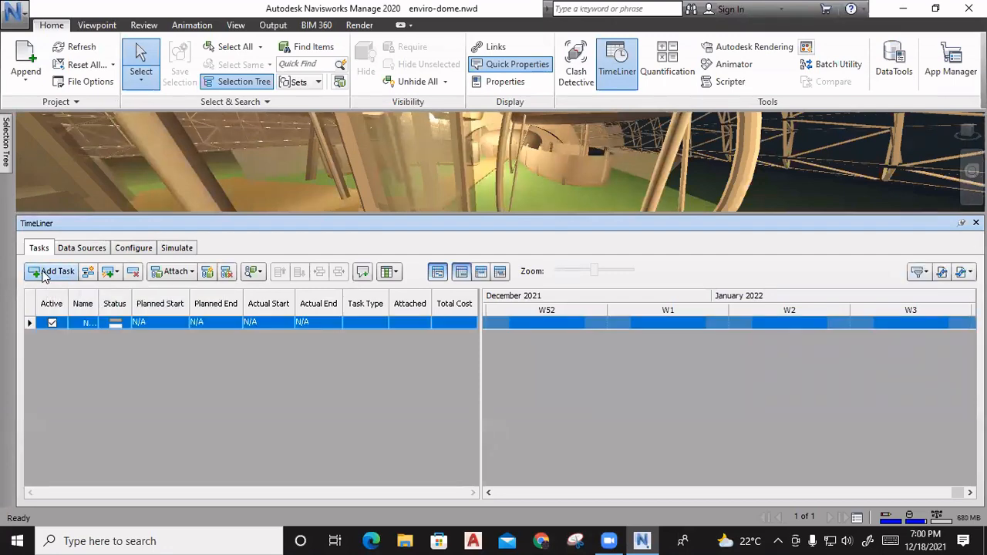
left_click_drag(99, 303, 139, 303)
left_click(136, 326)
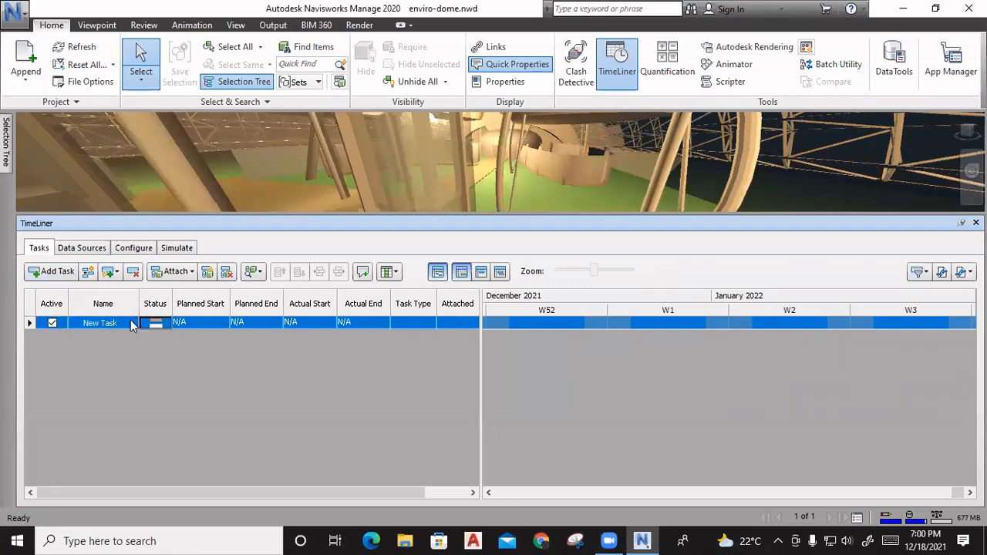
left_click(133, 330)
left_click(134, 322)
left_click(134, 319)
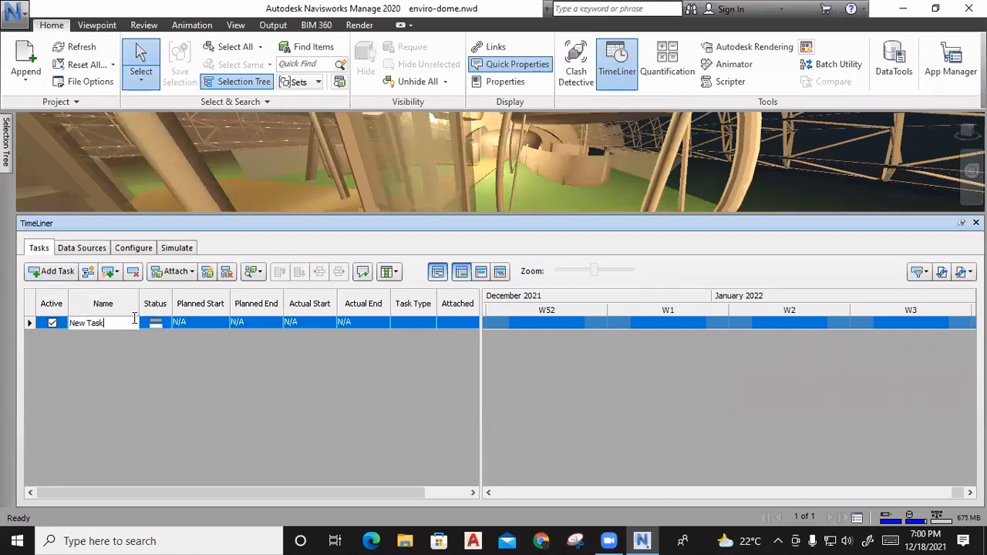
left_click_drag(134, 318, 7, 319)
type("wall")
Schedule the wall task from planned start 12/18/2021 to planned end 12/28/2021, with Construct as the task type.
left_click(172, 325)
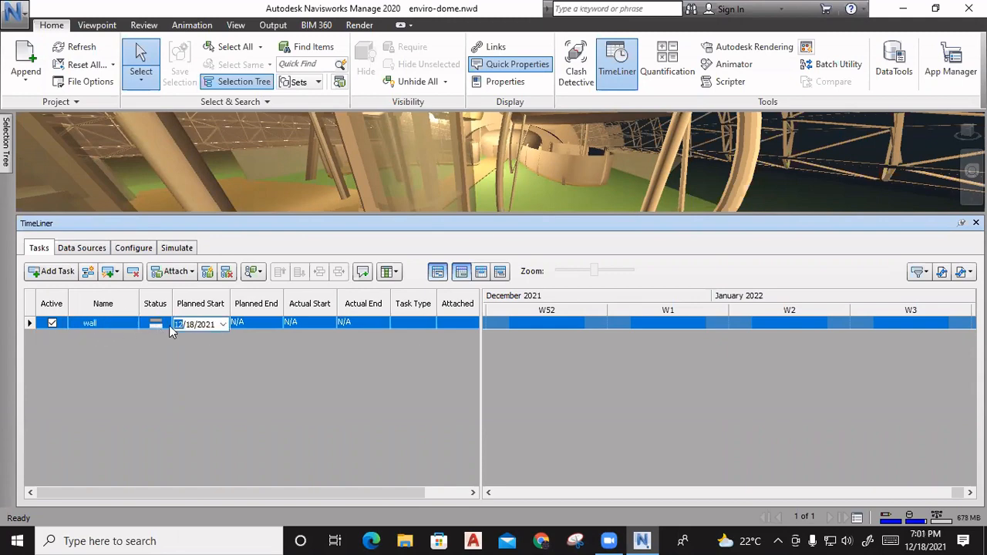
left_click(269, 322)
left_click(277, 324)
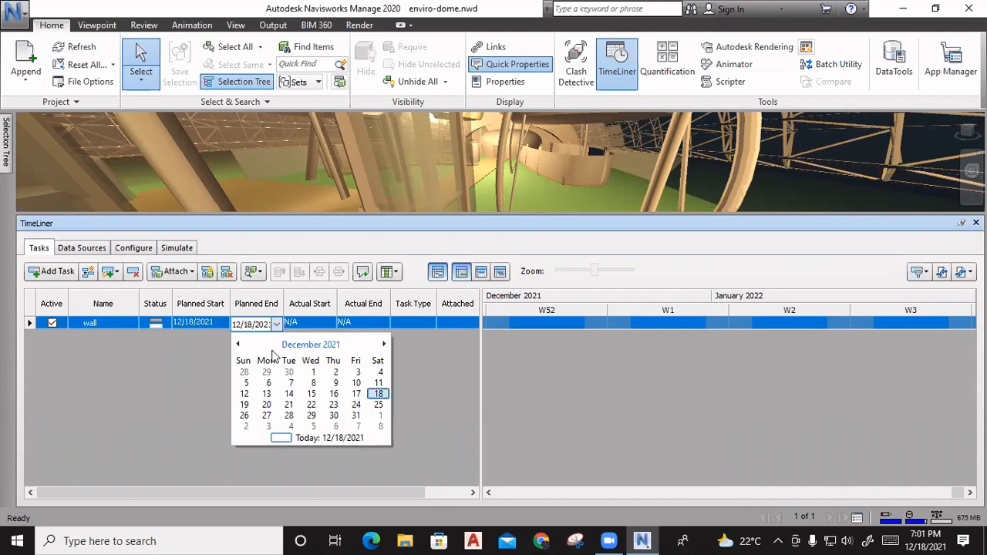
left_click(288, 417)
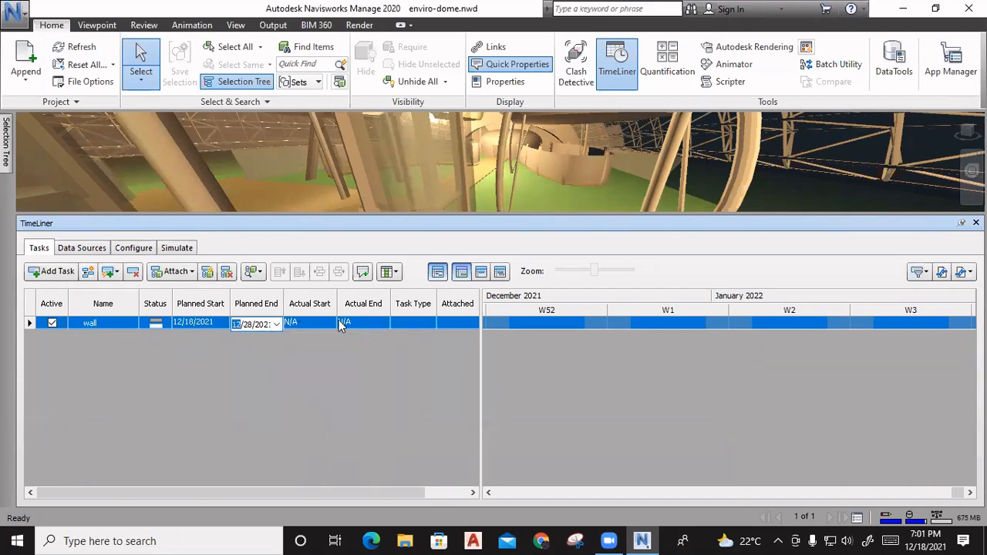
left_click(413, 323)
left_click(419, 330)
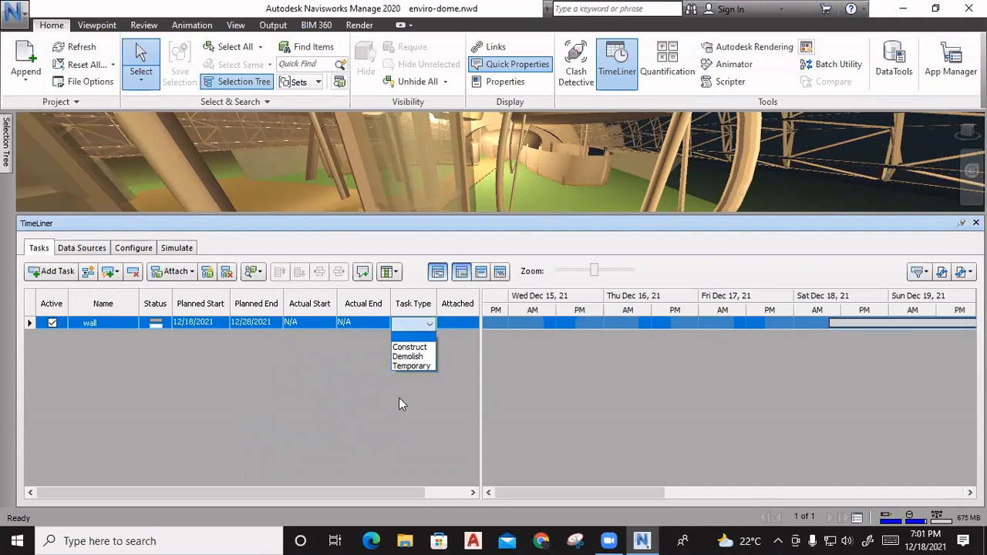
left_click(410, 347)
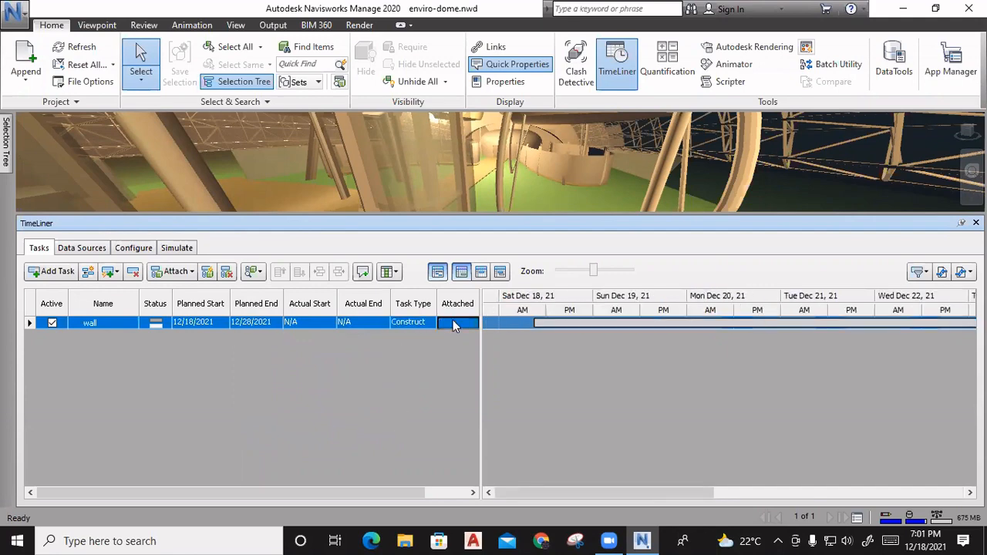
Select the curved partition wall inside the dome and attach the current selection to the wall task.
right_click(453, 323)
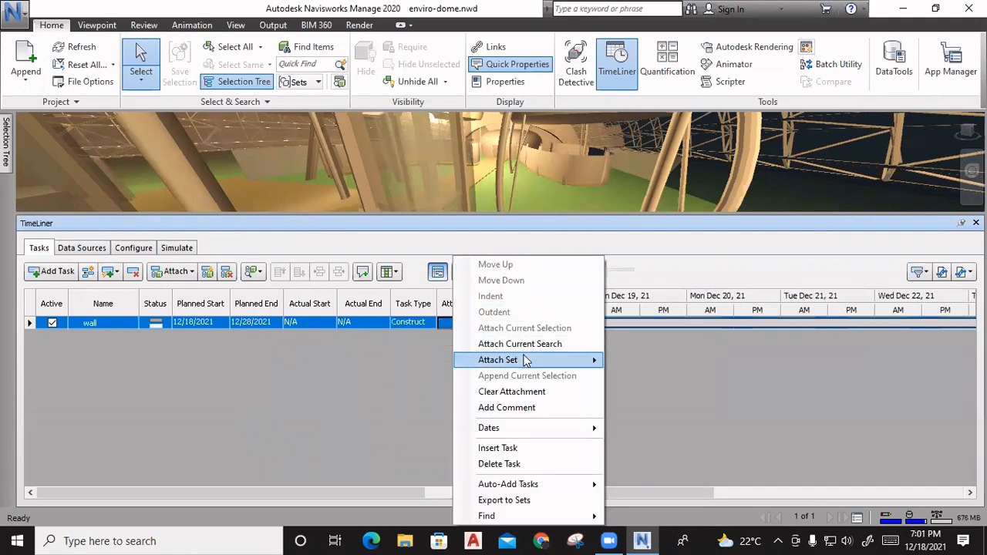
mouse_move(525, 361)
left_click(592, 162)
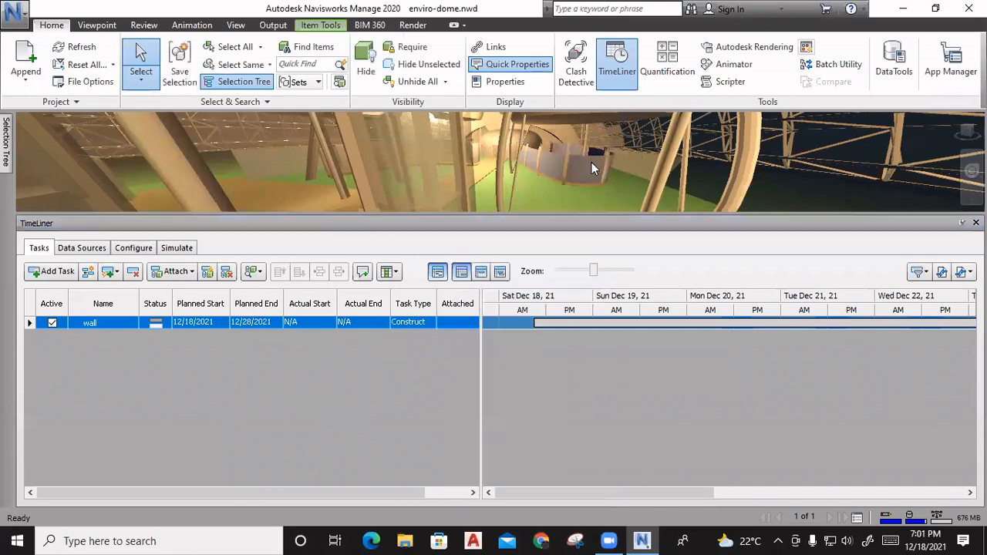
right_click(588, 157)
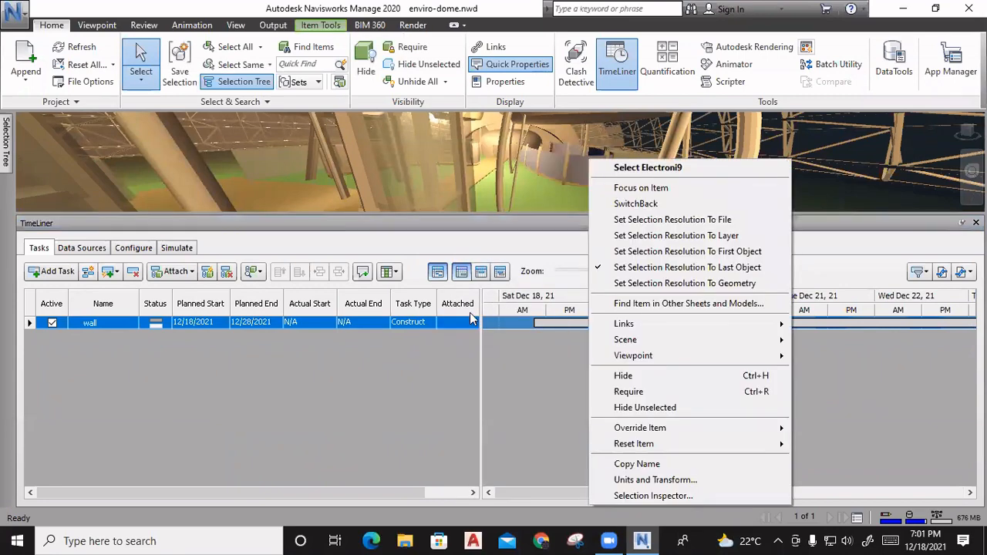
left_click(463, 322)
left_click(580, 159)
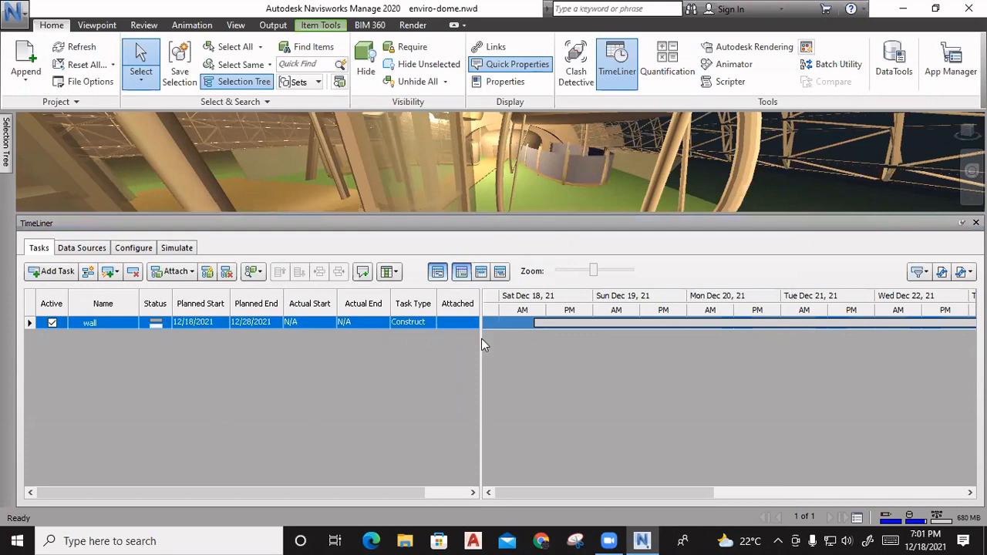
left_click(468, 323)
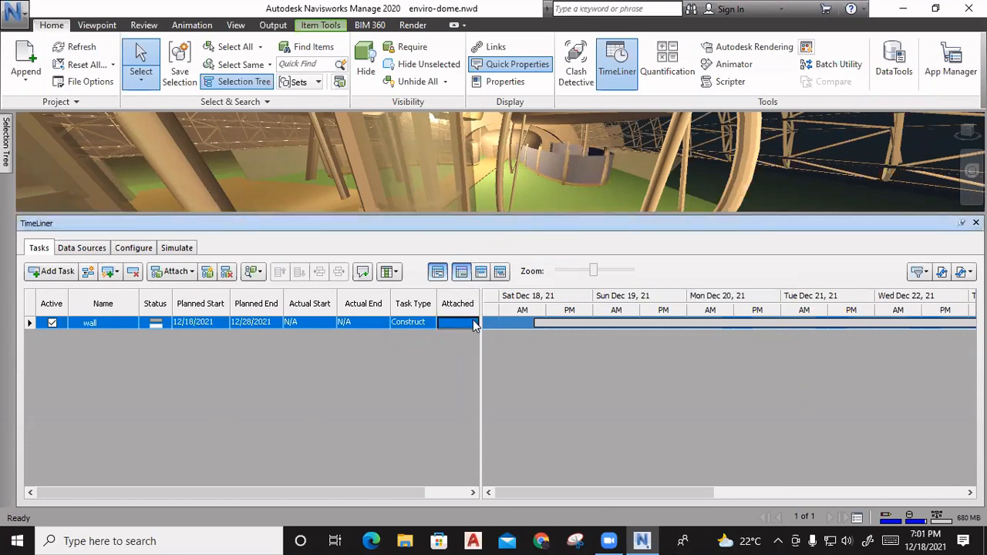
right_click(473, 325)
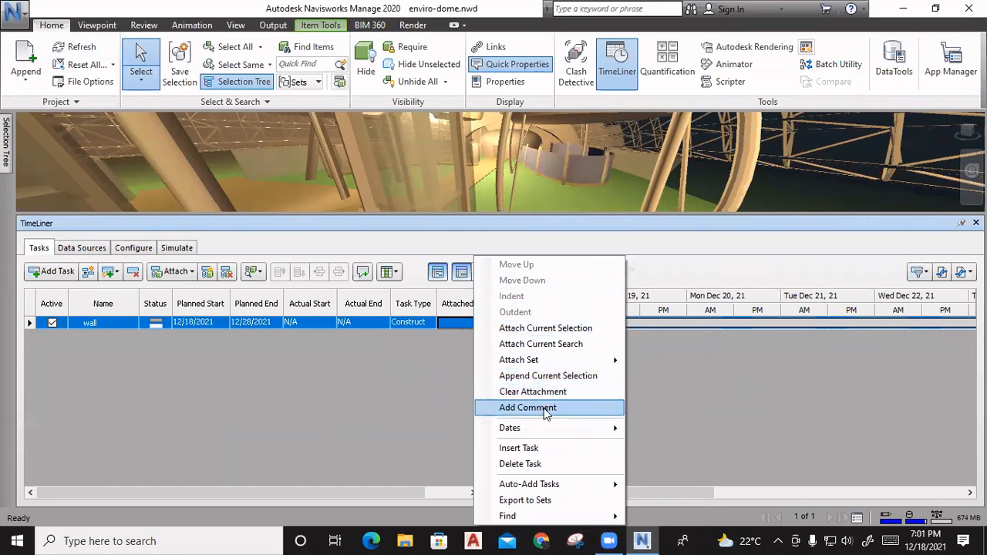
left_click(577, 331)
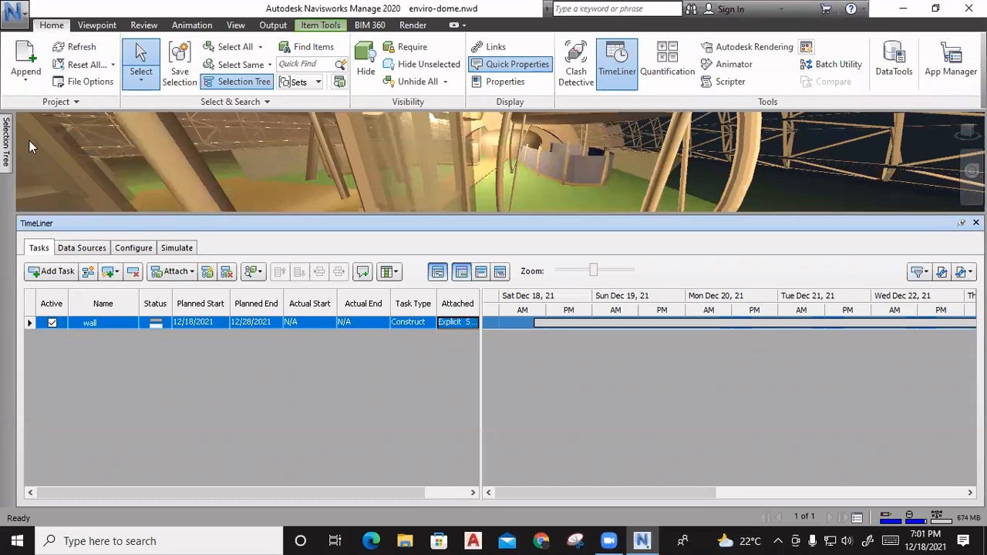
Select Tunnel in the Selection Tree, and delete the wall task from TimeLiner.
mouse_move(7, 145)
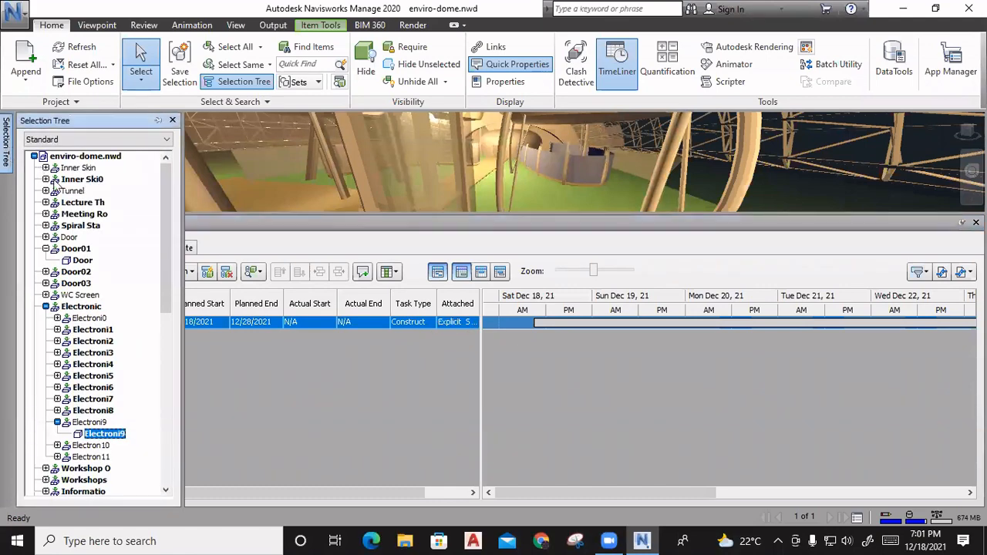
left_click(72, 190)
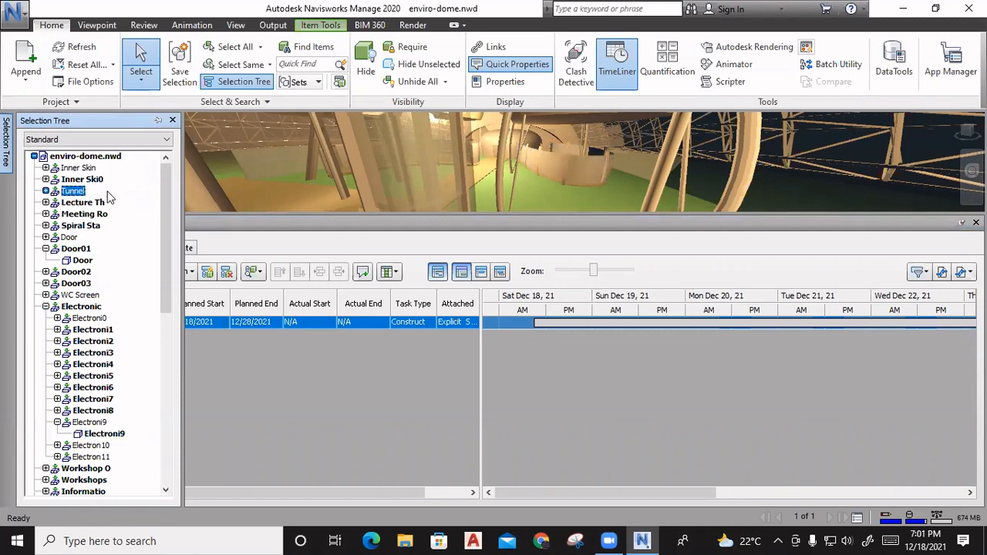
right_click(460, 326)
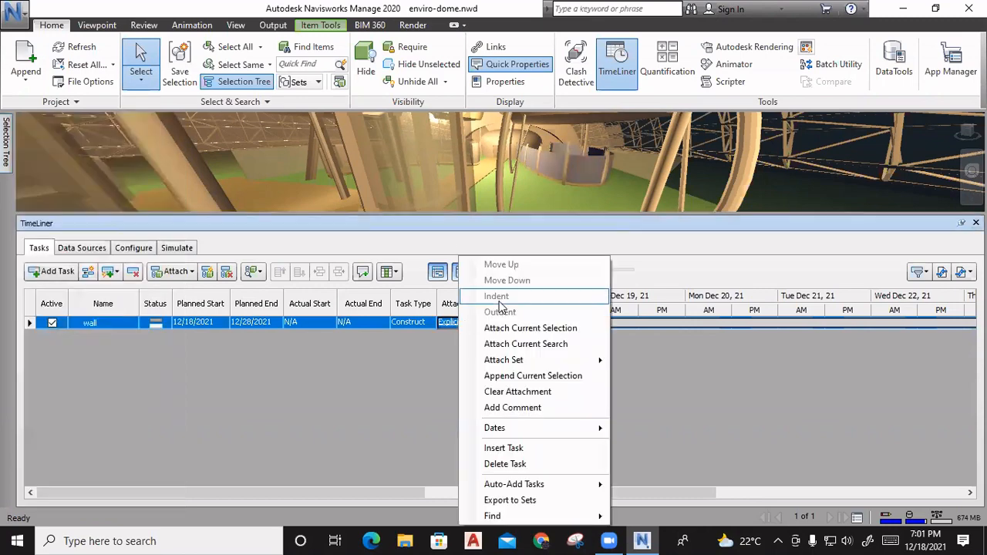
left_click(547, 465)
Add a new TimeLiner task and name it tnn.
left_click(51, 271)
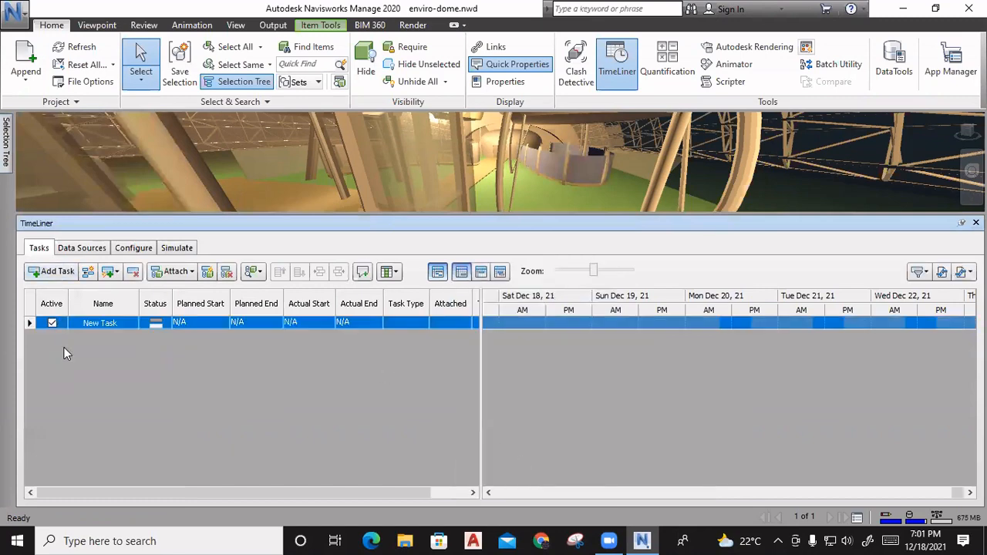
left_click(117, 325)
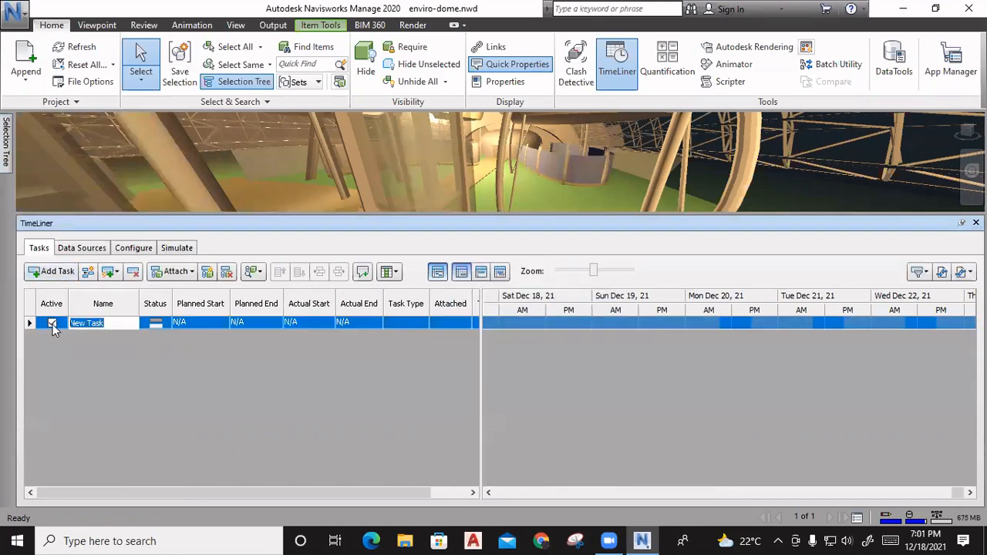
type("tnn")
key("Return")
Schedule the tnn task from planned start 12/18/2021 to planned end 12/23/2021, with Construct as the task type.
left_click(192, 320)
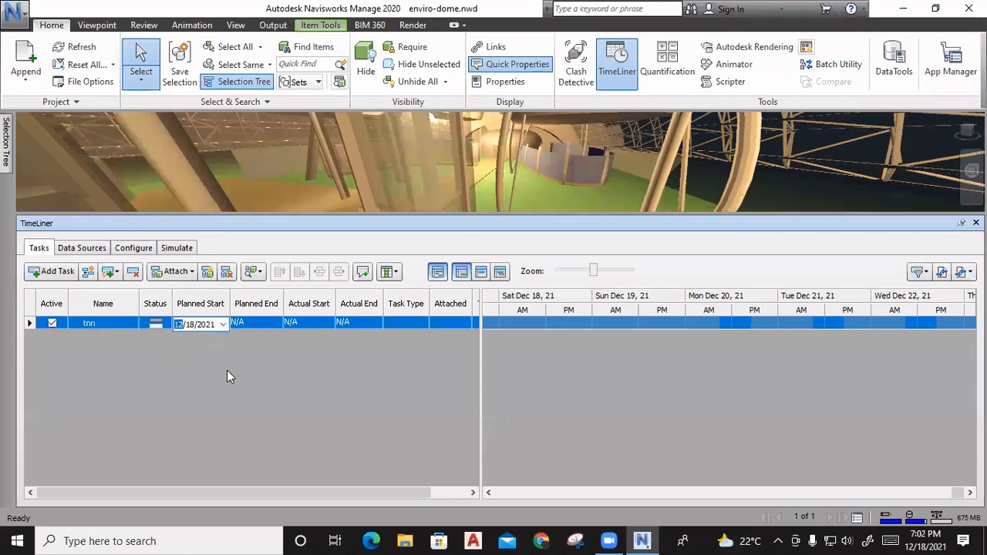
left_click(223, 325)
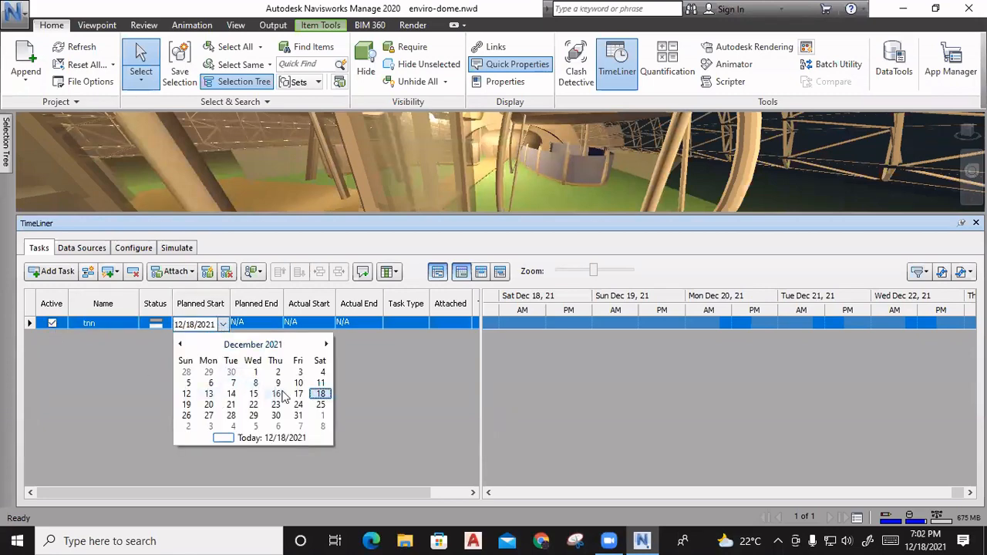
left_click(321, 394)
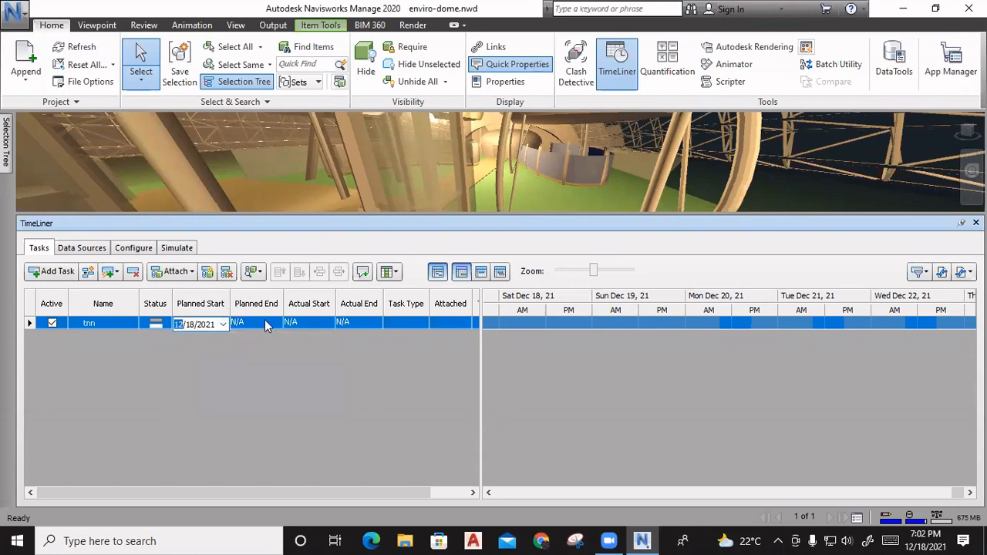
left_click(265, 322)
left_click(276, 324)
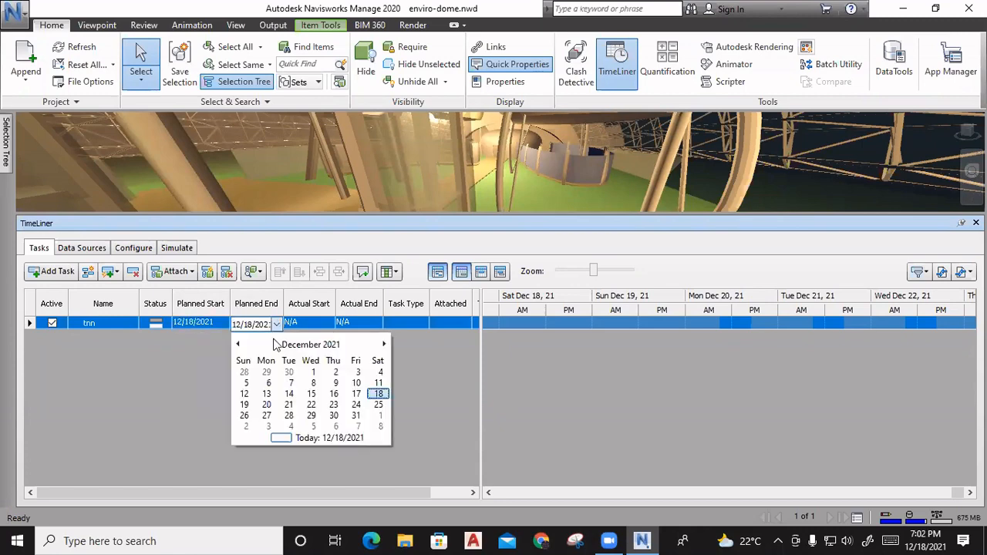
left_click(334, 404)
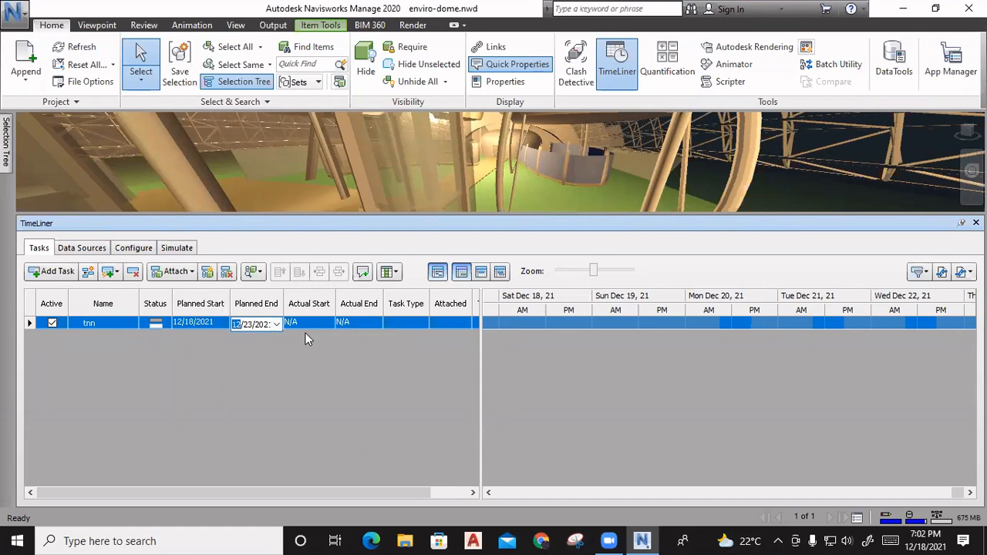
left_click(416, 322)
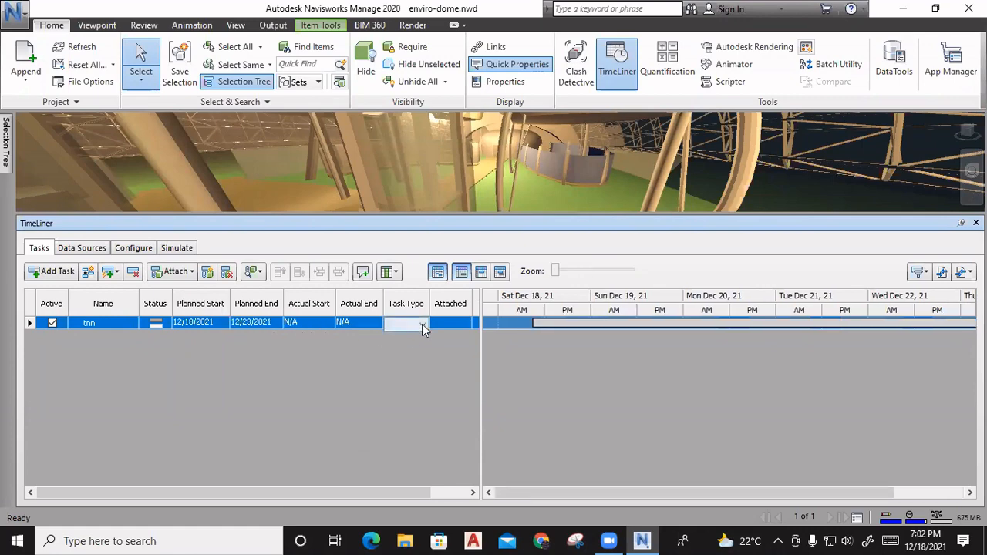
left_click(422, 324)
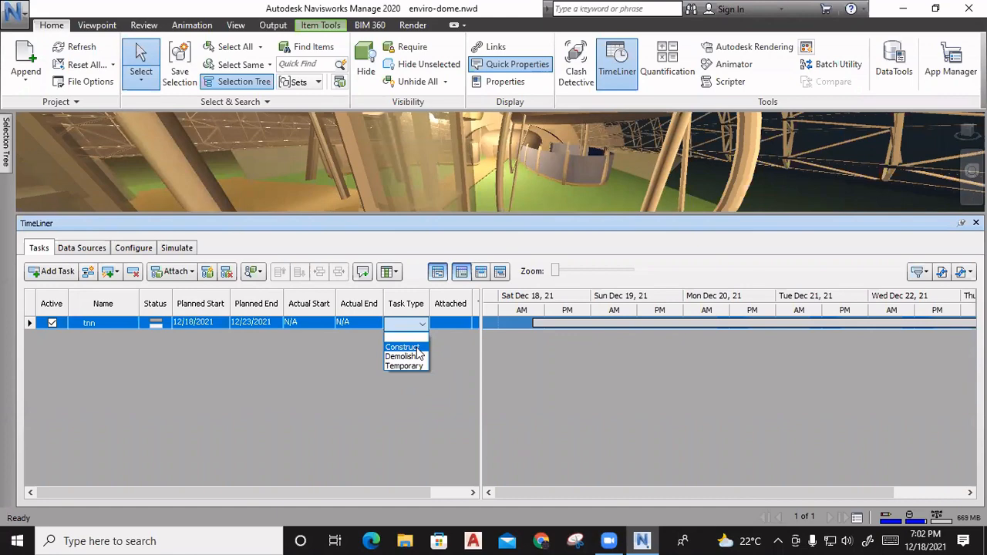
left_click(402, 347)
Select Door02 in the Selection Tree and attach the current selection to the tnn task.
left_click(455, 324)
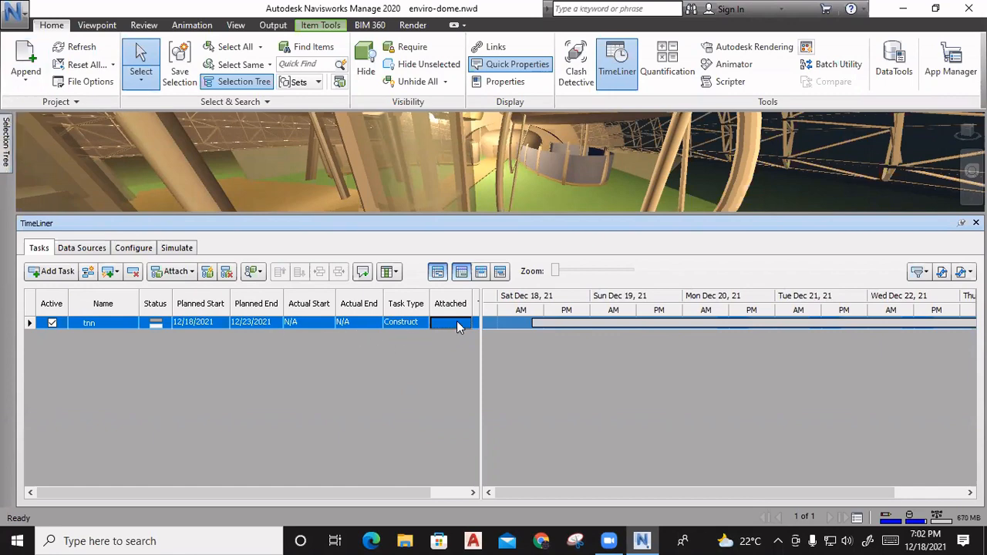
mouse_move(7, 153)
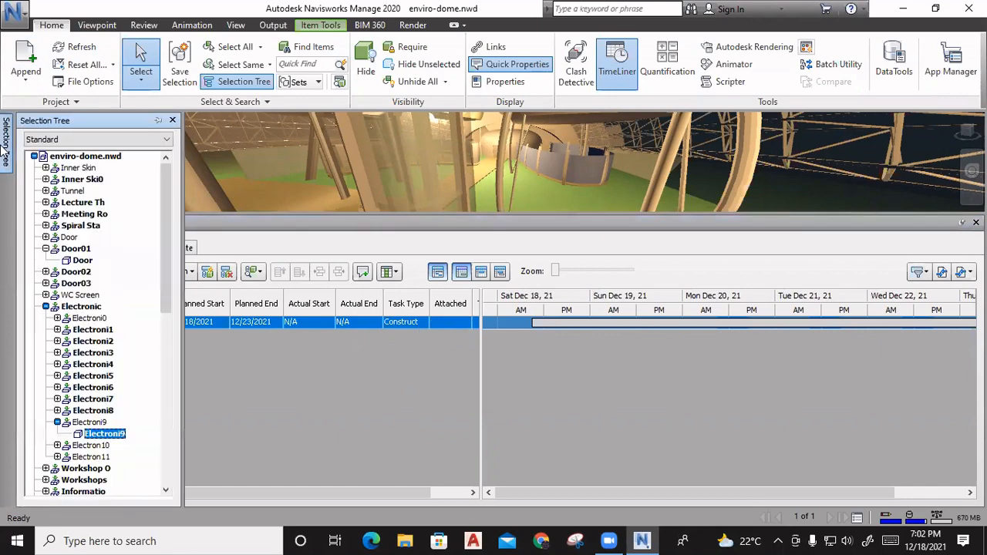
left_click(75, 271)
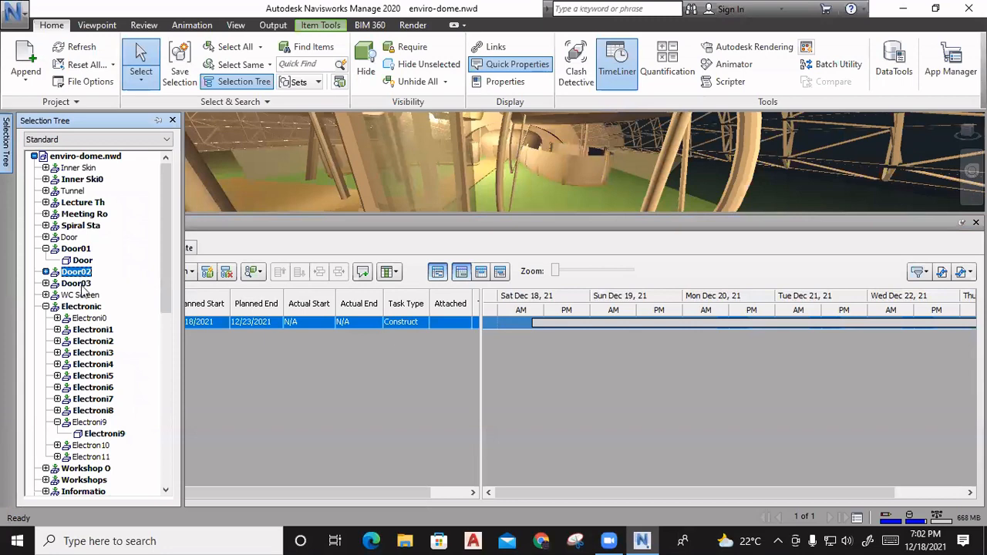
left_click(82, 283)
left_click(77, 272)
right_click(89, 274)
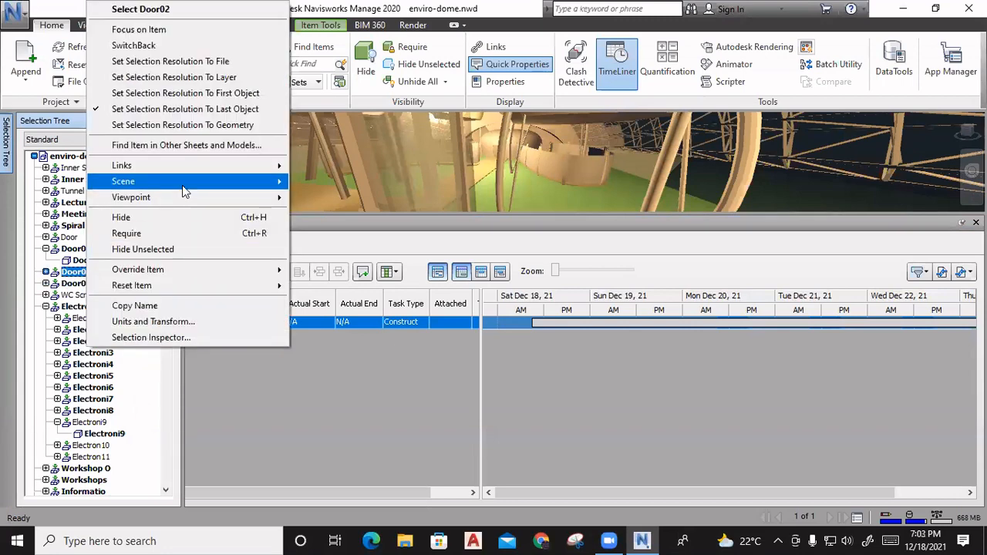
mouse_move(182, 185)
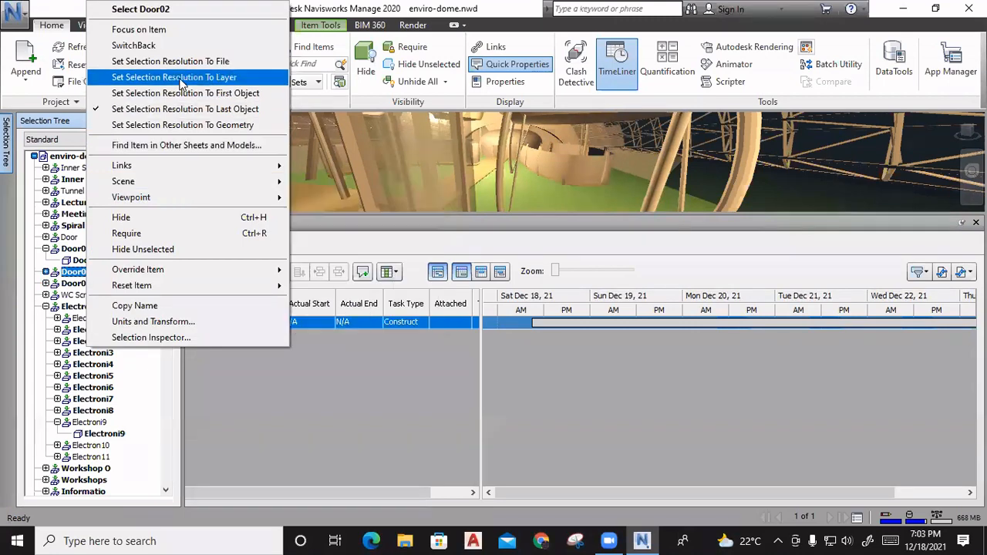
left_click(451, 322)
mouse_move(6, 143)
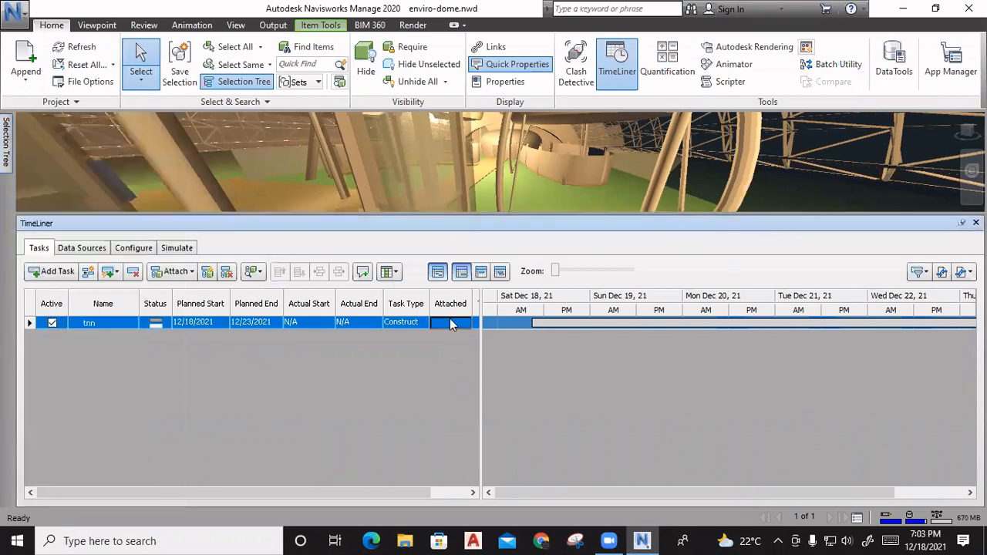
right_click(449, 319)
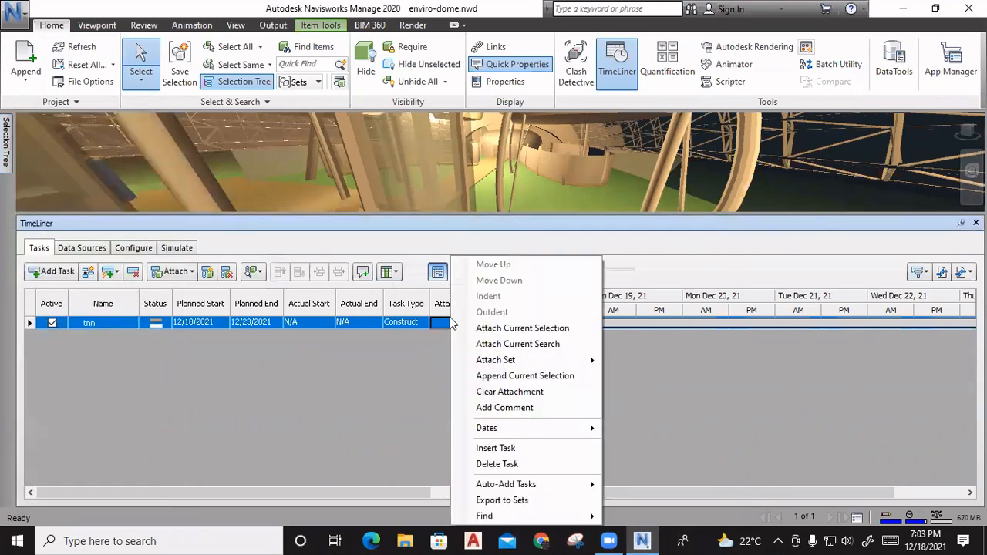
left_click(496, 329)
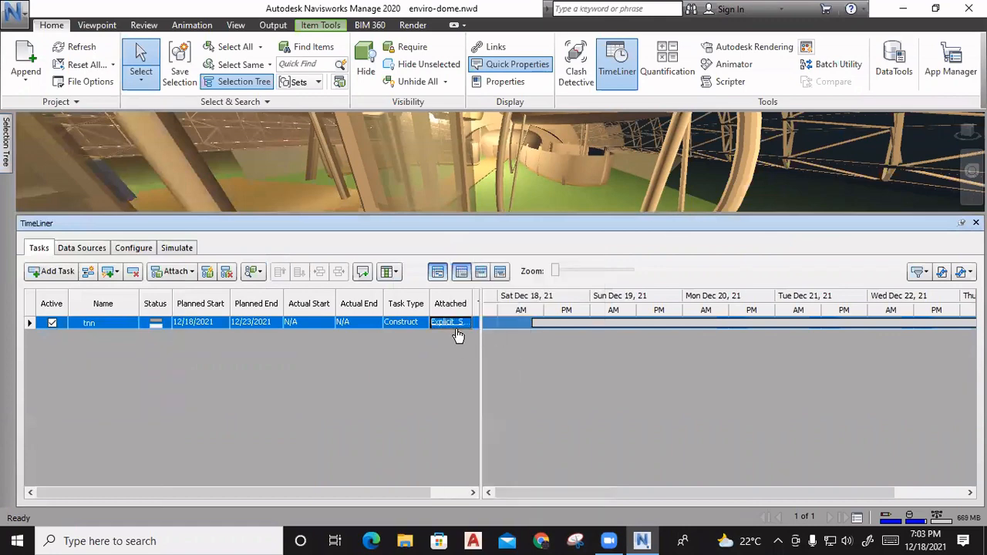
Add a second TimeLiner task and name it 1.
left_click(48, 271)
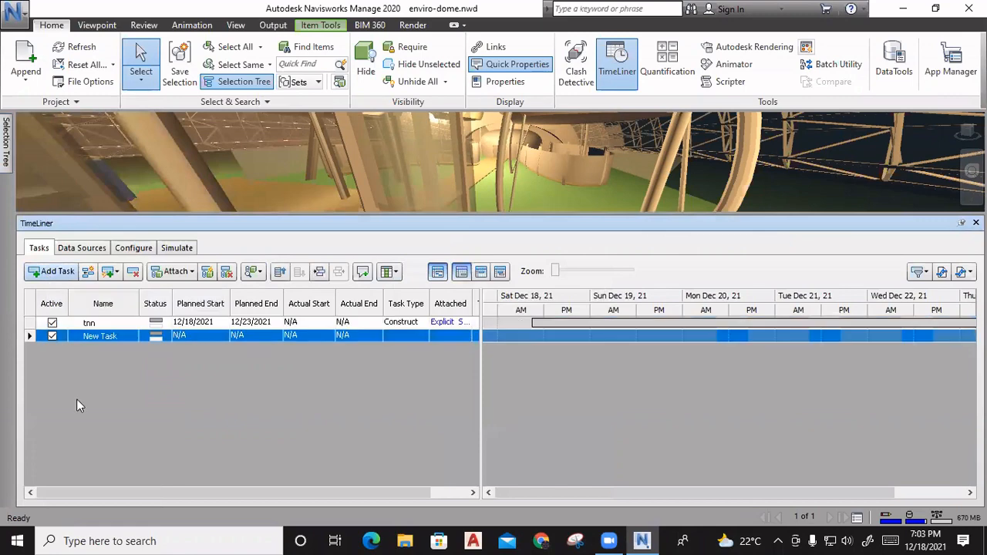
left_click(130, 343)
type("1")
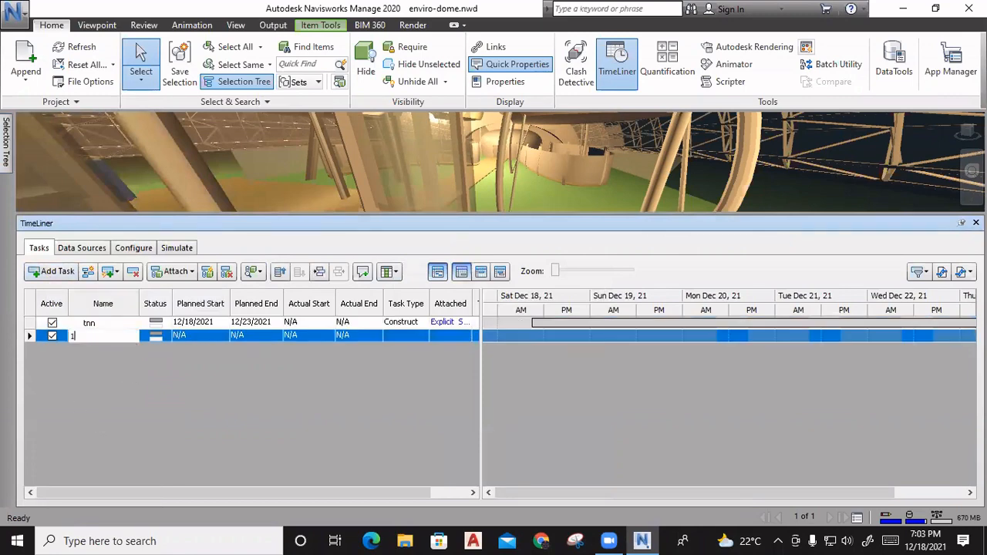
Schedule task 1 from planned start 12/24/2021 to planned end 12/28/2021, with Construct as the task type.
left_click(206, 337)
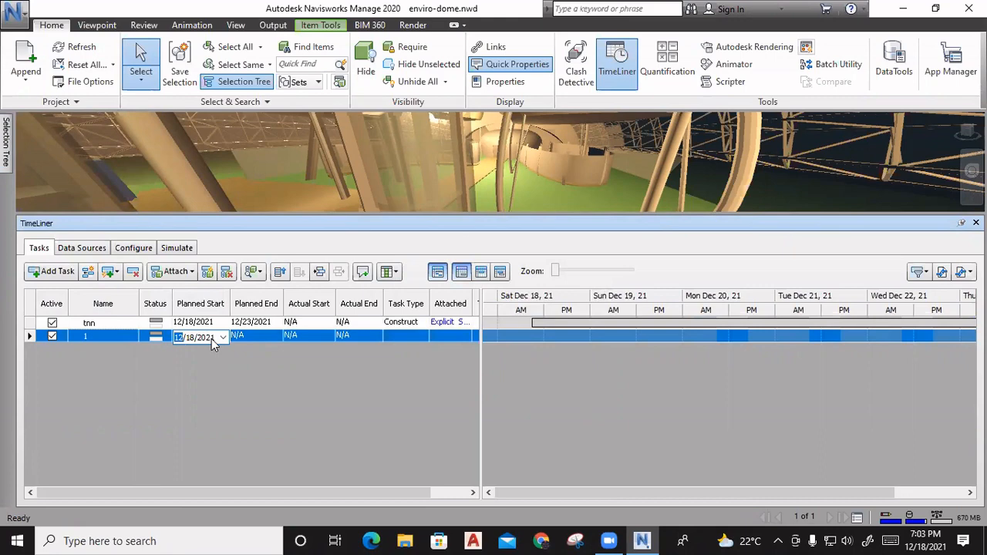
left_click(221, 337)
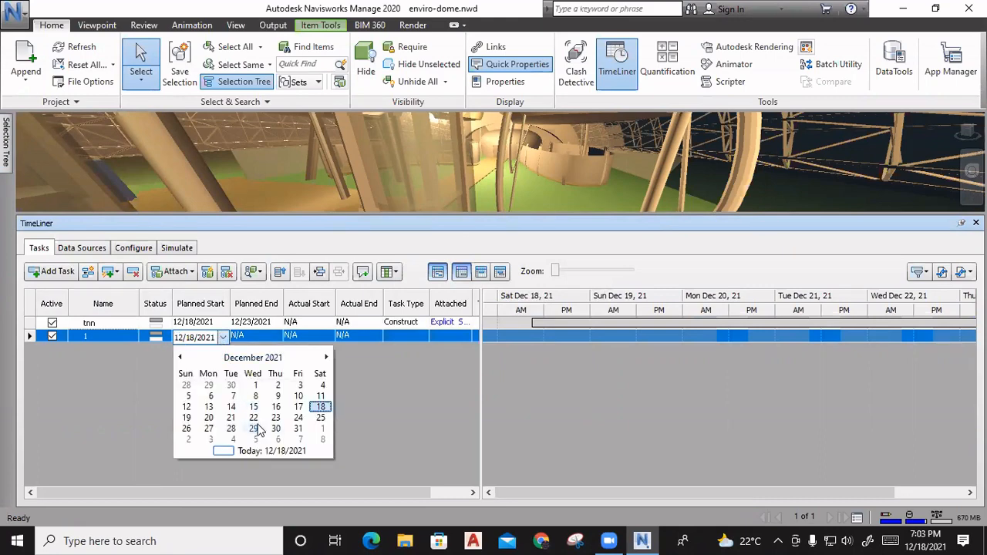
left_click(298, 417)
left_click(278, 338)
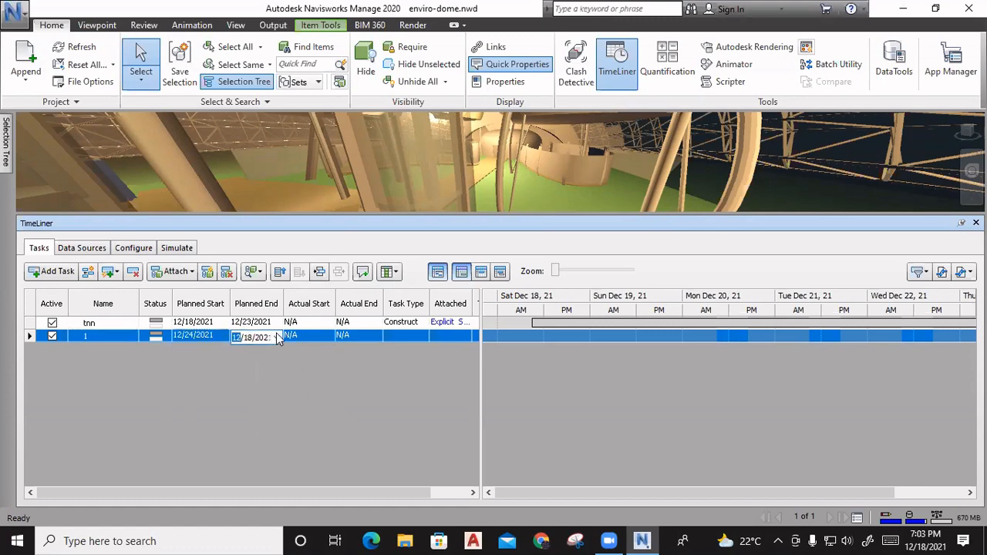
left_click(276, 338)
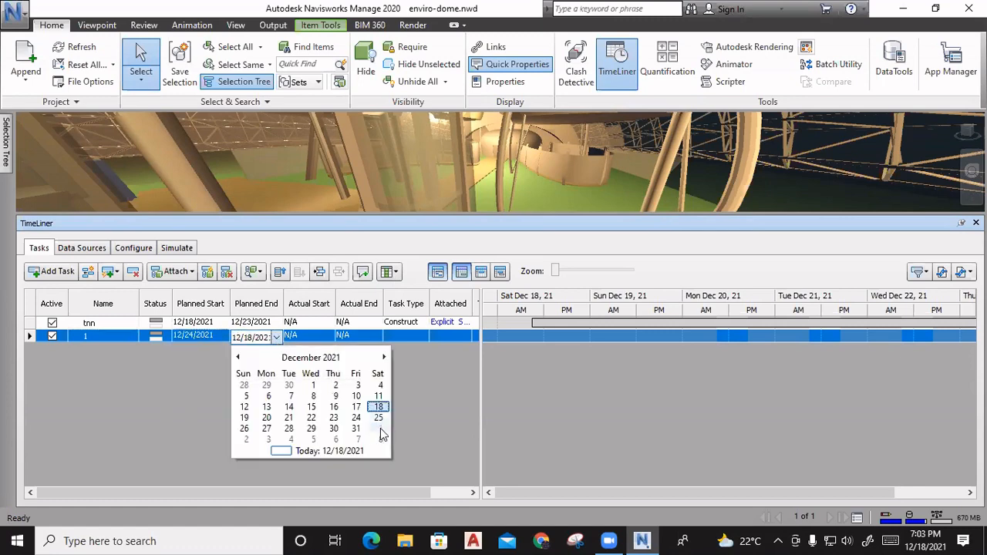
left_click(288, 428)
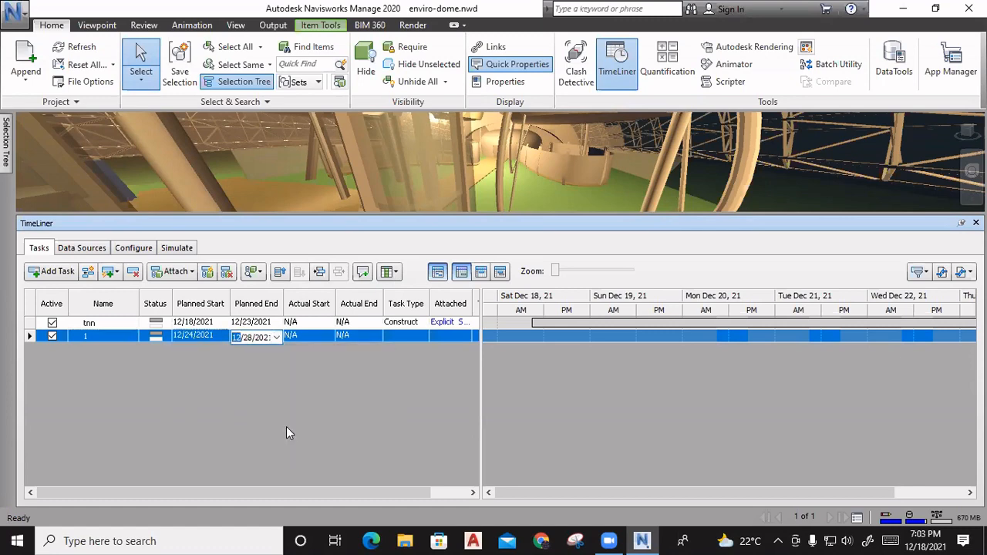
left_click(407, 337)
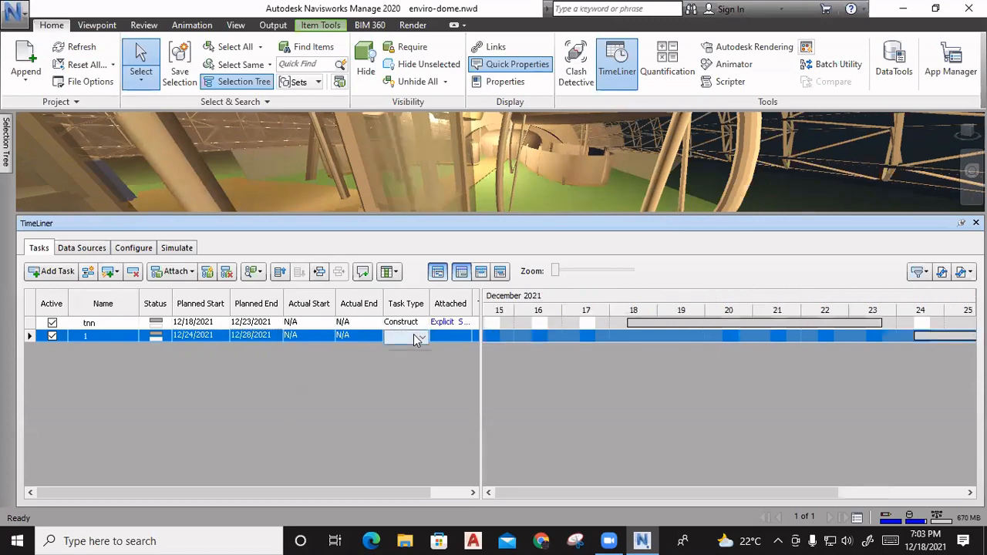
left_click(419, 338)
left_click(411, 360)
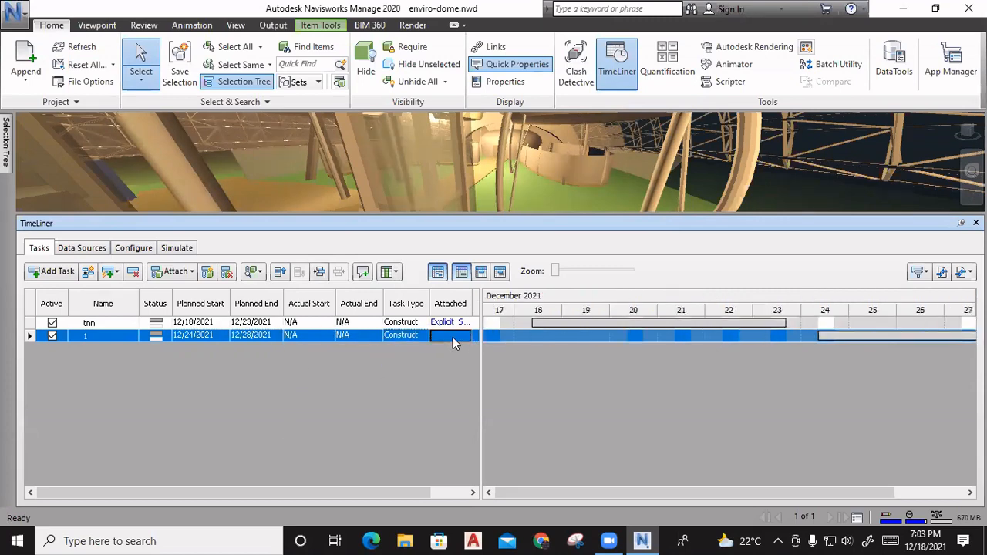
Select the entire enviro-dome.nwd model in the Selection Tree and attach the current selection to task 1.
mouse_move(6, 143)
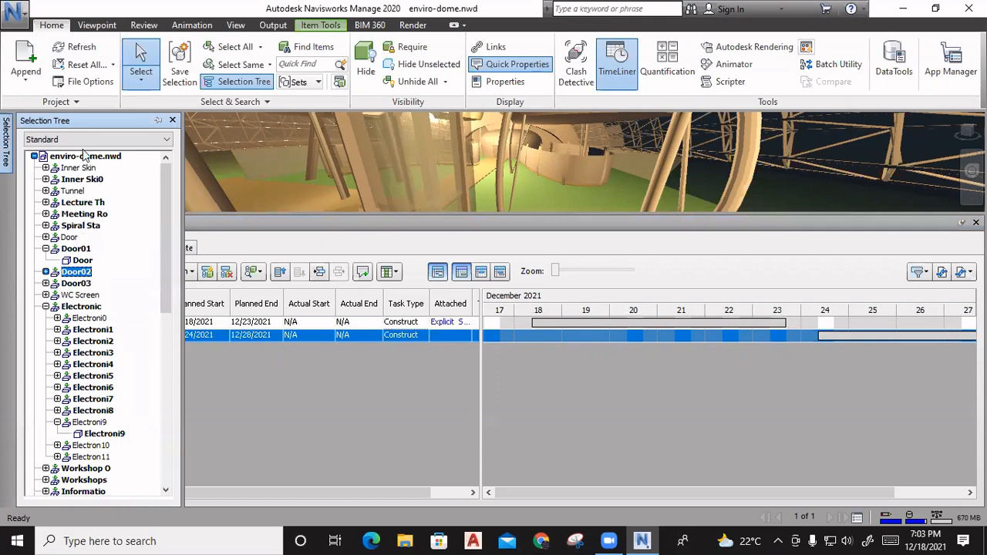
left_click(35, 156)
left_click(77, 158)
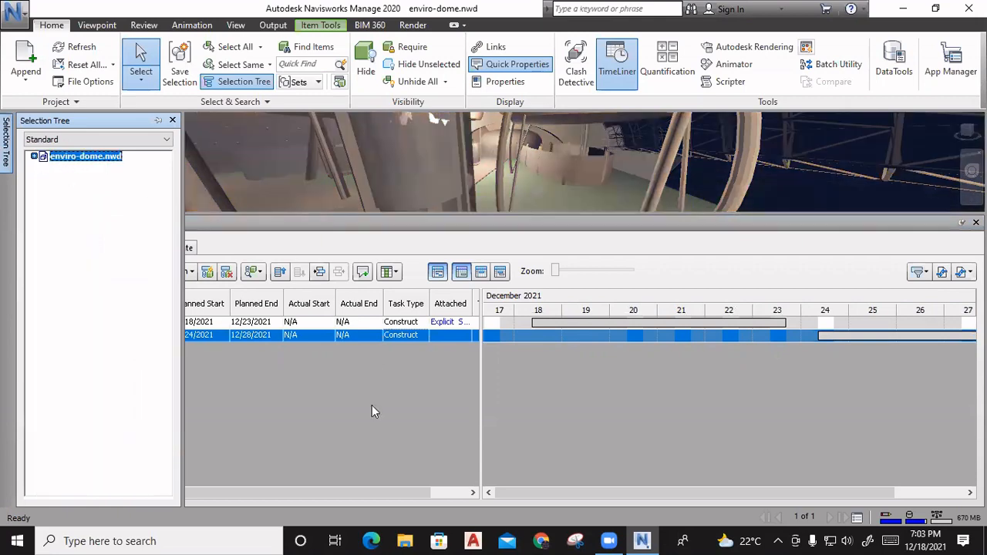
right_click(447, 338)
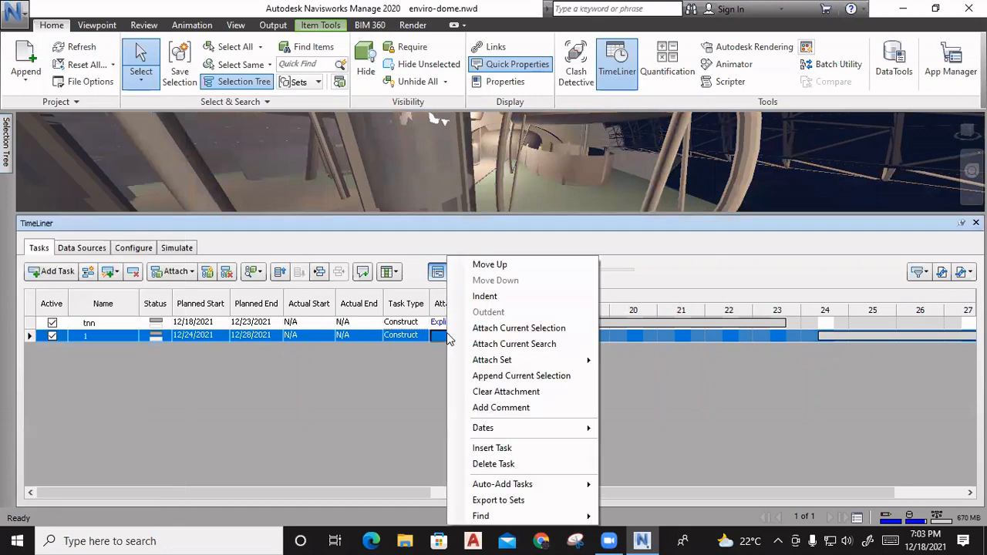
left_click(501, 326)
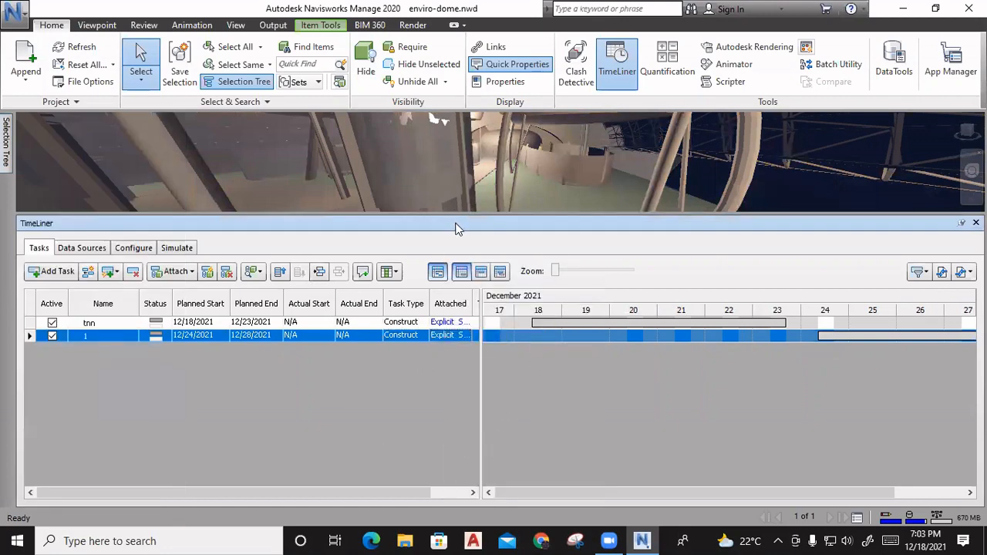
Undock the TimeLiner window and enlarge it across the lower part of the workspace.
left_click_drag(456, 225, 469, 260)
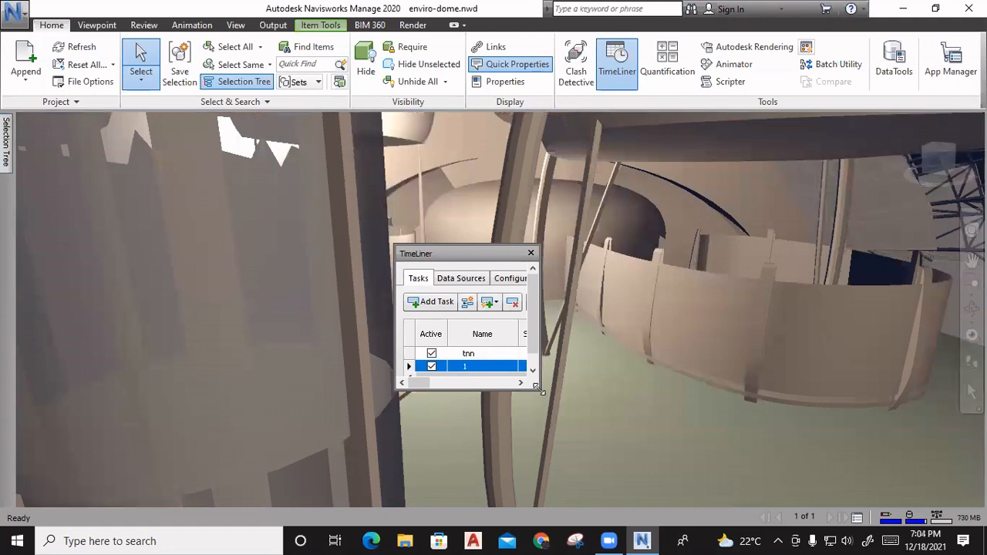
left_click_drag(539, 387, 986, 531)
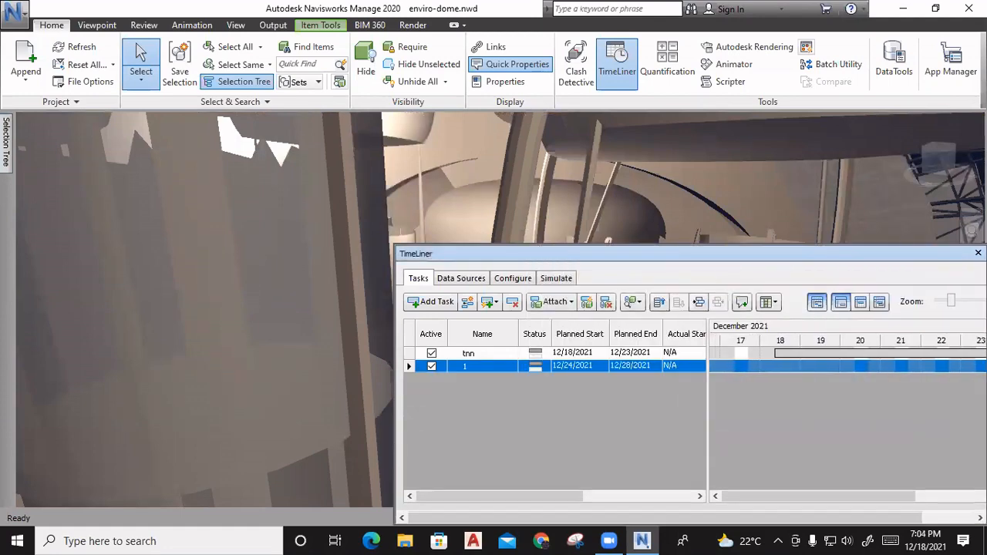
left_click_drag(394, 434, 19, 435)
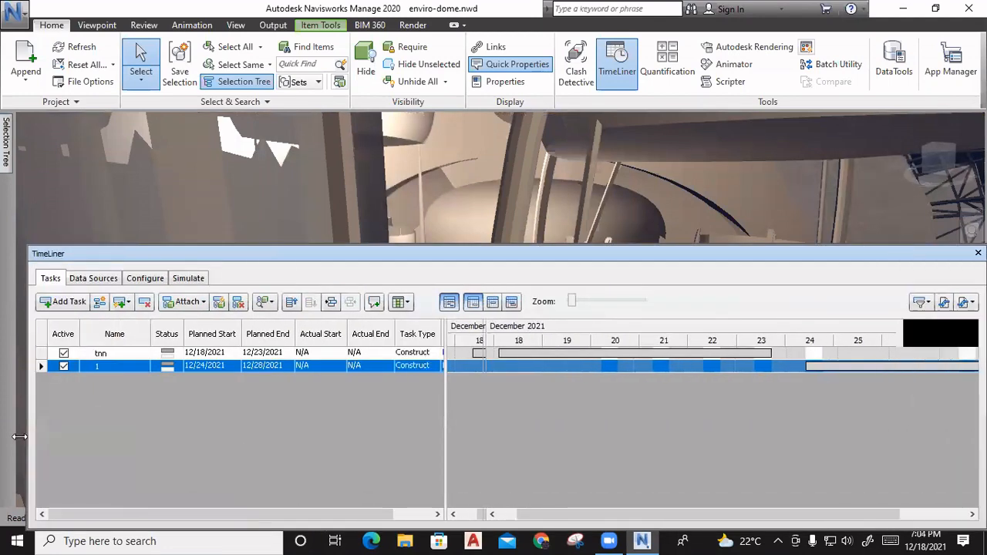
Zoom out and pan the scene to examine the whole dome from outside above the TimeLiner window.
scroll(465, 157, "up", 2)
scroll(466, 157, "down", 5)
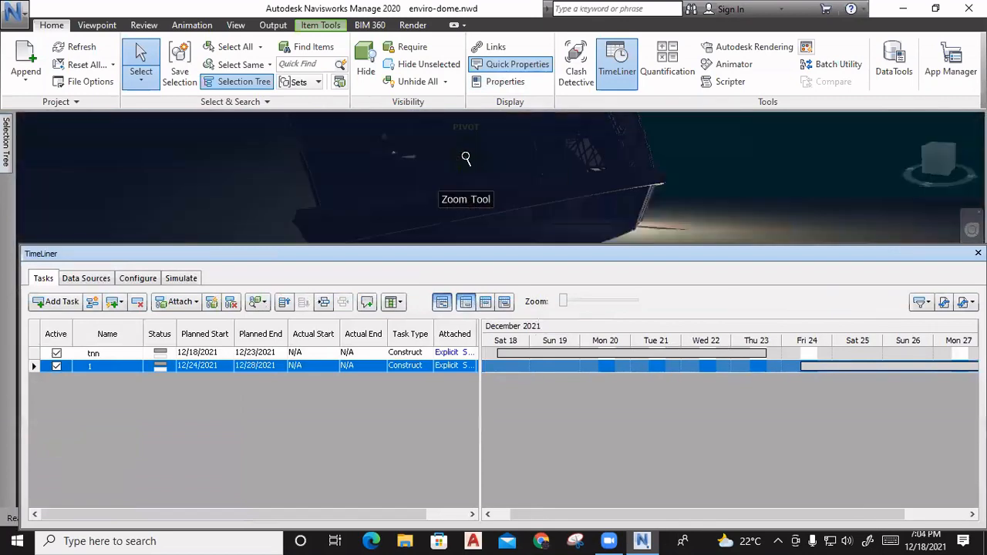
left_click(493, 185)
scroll(502, 198, "down", 1)
scroll(502, 196, "down", 4)
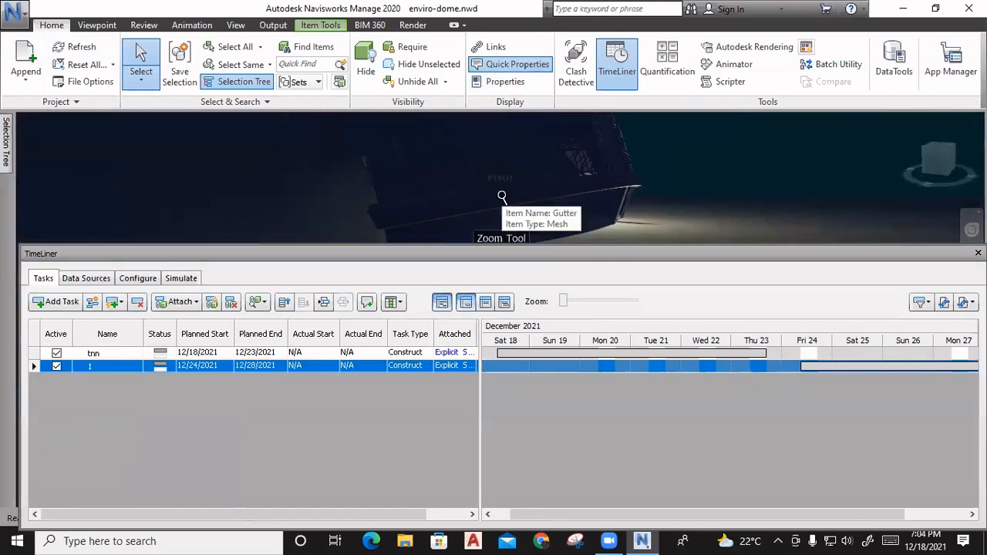
scroll(543, 163, "down", 1)
middle_click_drag(547, 157, 550, 201)
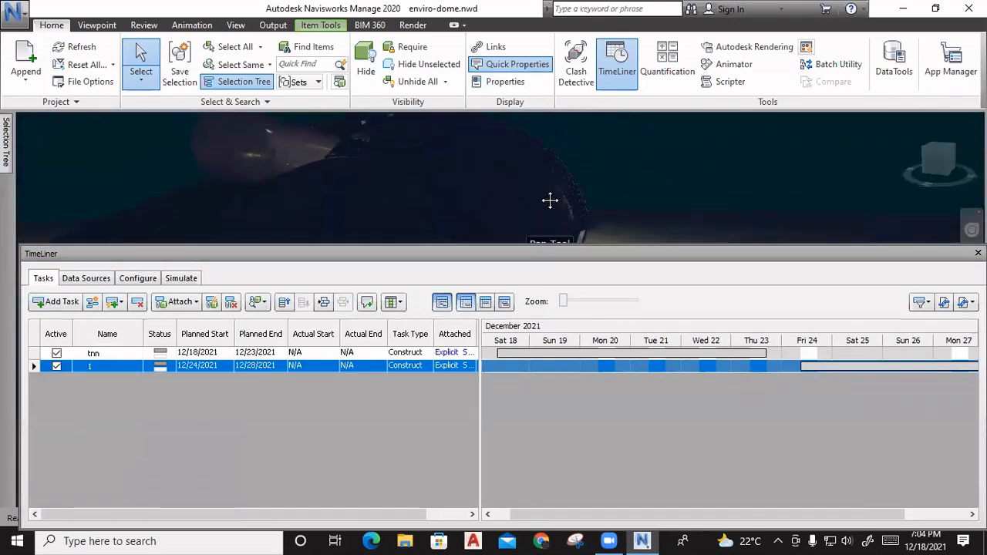
scroll(522, 178, "down", 3)
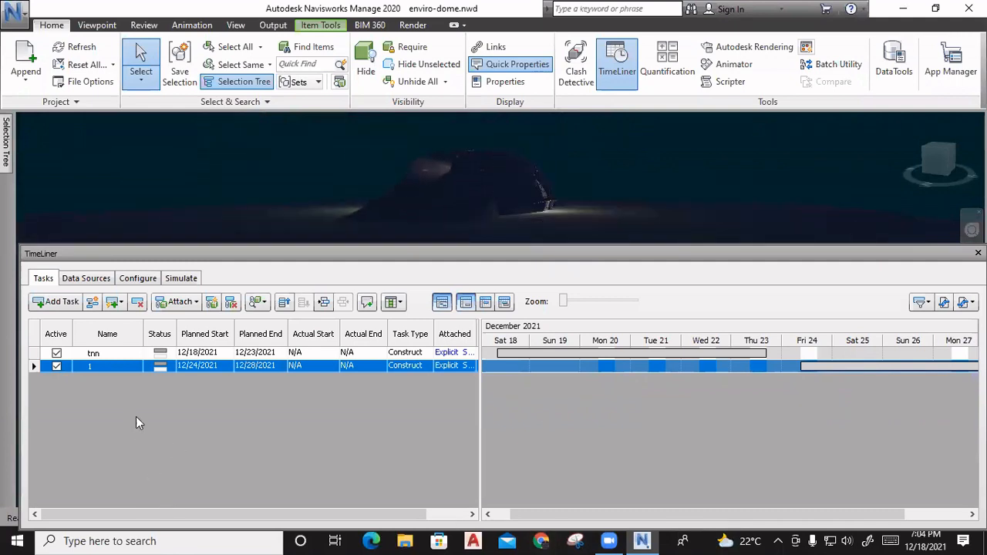
Enable overriding of the start and end dates in the TimeLiner simulation settings.
left_click(181, 279)
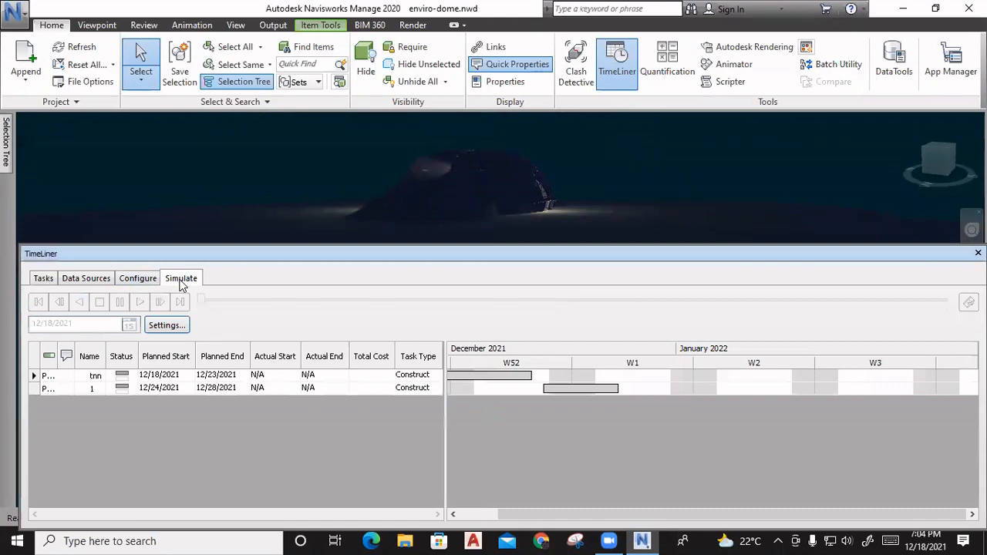
left_click(168, 326)
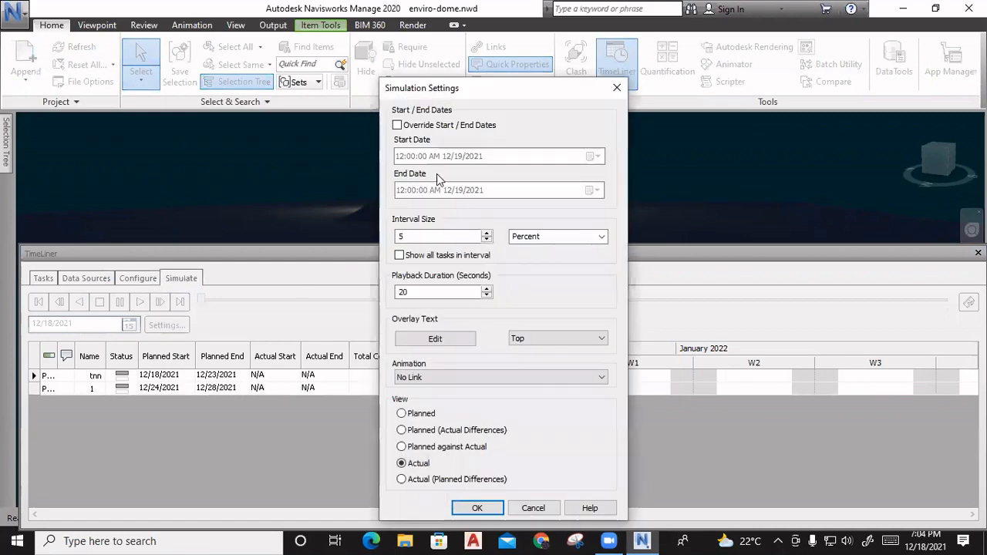
left_click(397, 126)
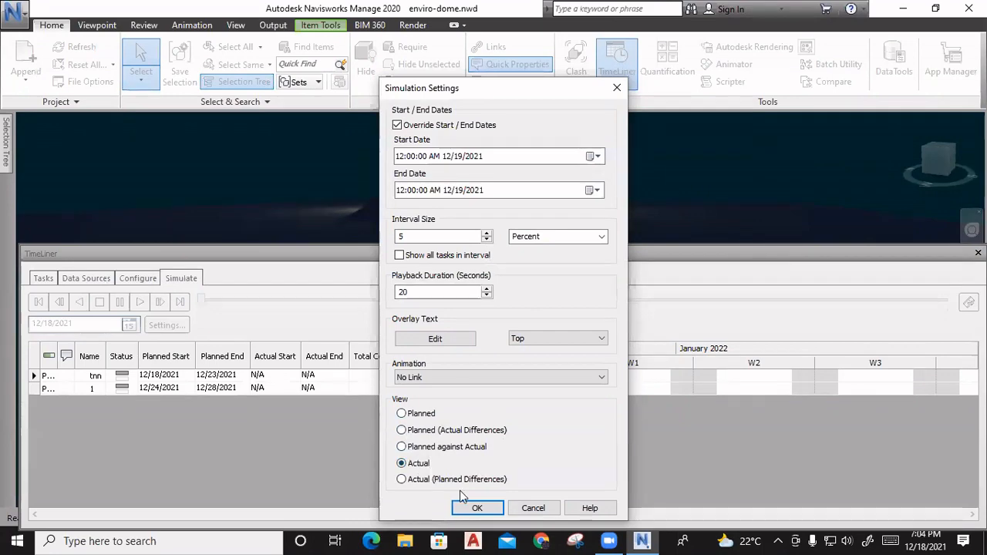
left_click(476, 508)
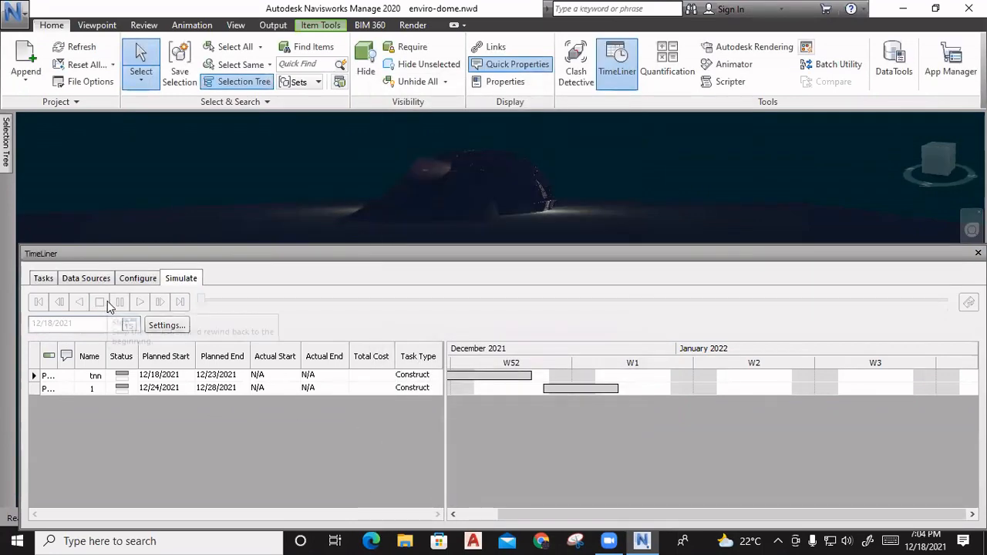
Review TimeLiner's task type appearances, data sources and simulation view, and return to the task list.
left_click(132, 281)
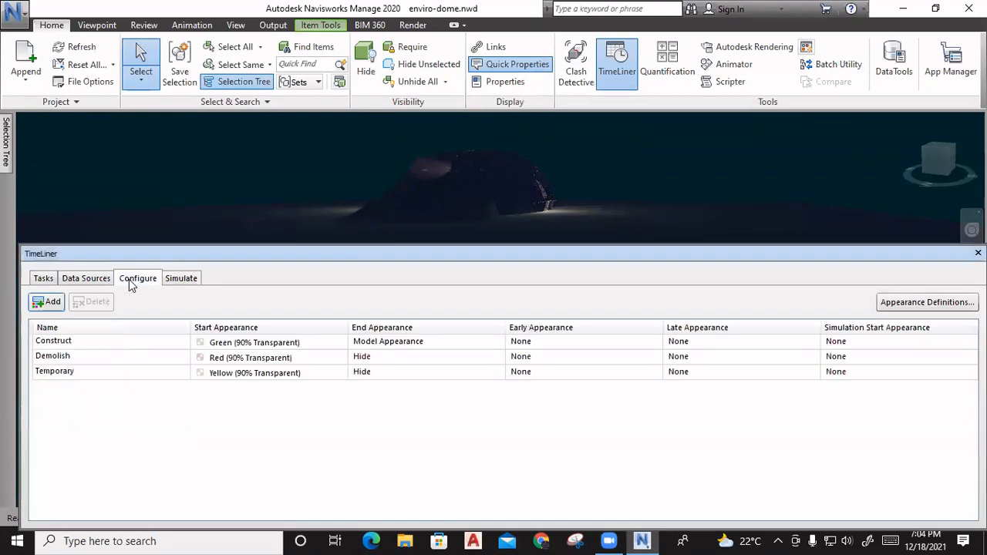
left_click(87, 280)
left_click(177, 281)
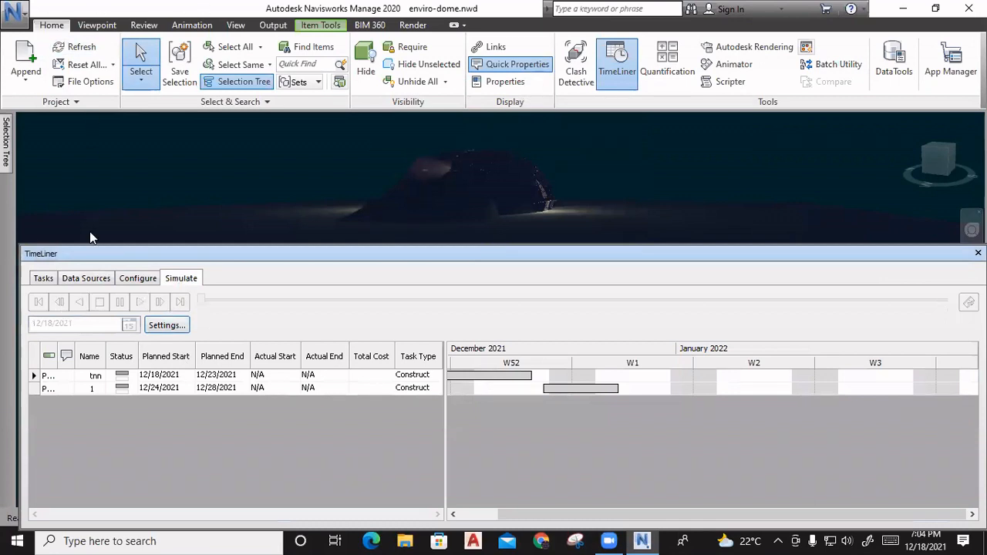
left_click(34, 281)
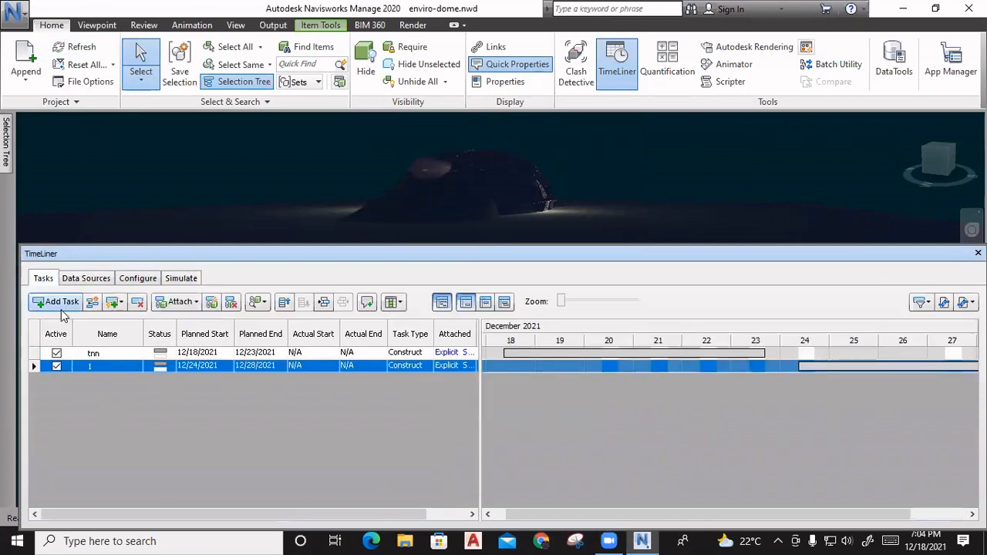
Add a TimeLiner task named "wall" with a planned start of 12/29/2021.
left_click(60, 303)
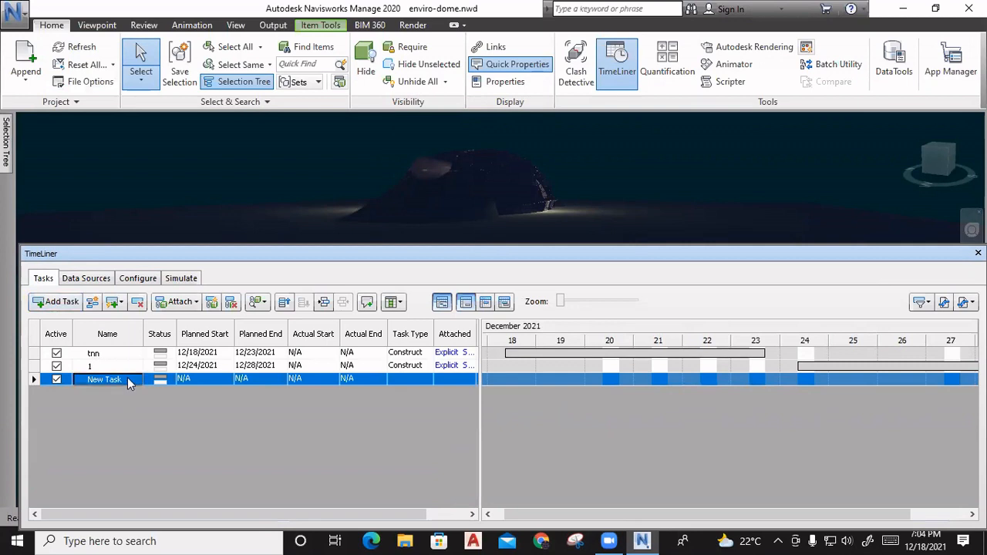
left_click(127, 377)
type("wall")
left_click(217, 378)
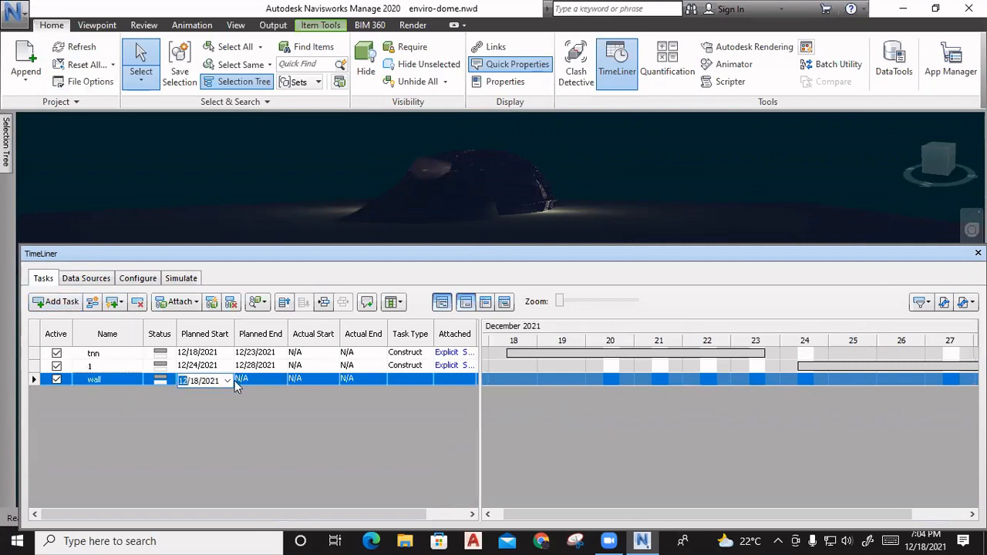
left_click(228, 380)
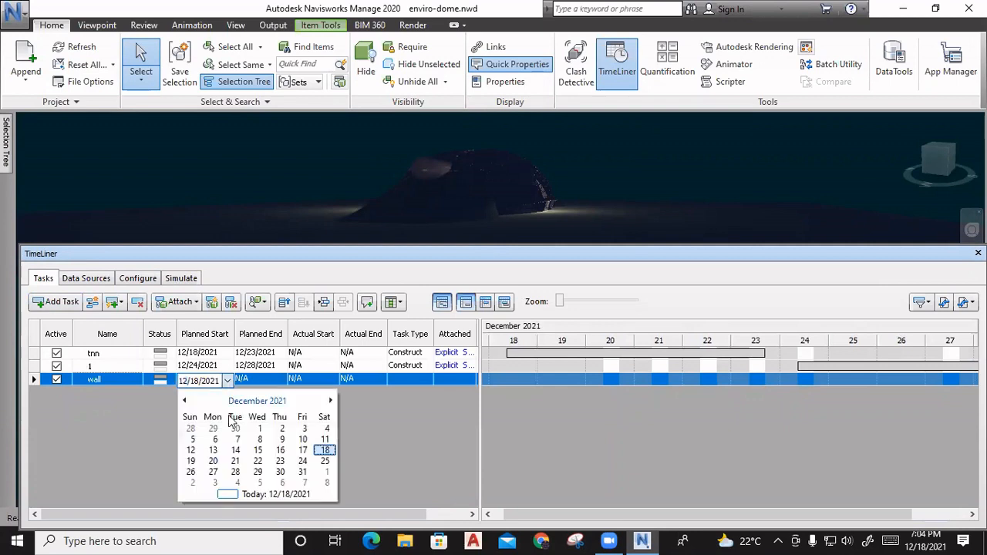
left_click(257, 471)
Set the wall task's planned end to 12/31/2021 and its task type to Construct.
left_click(283, 377)
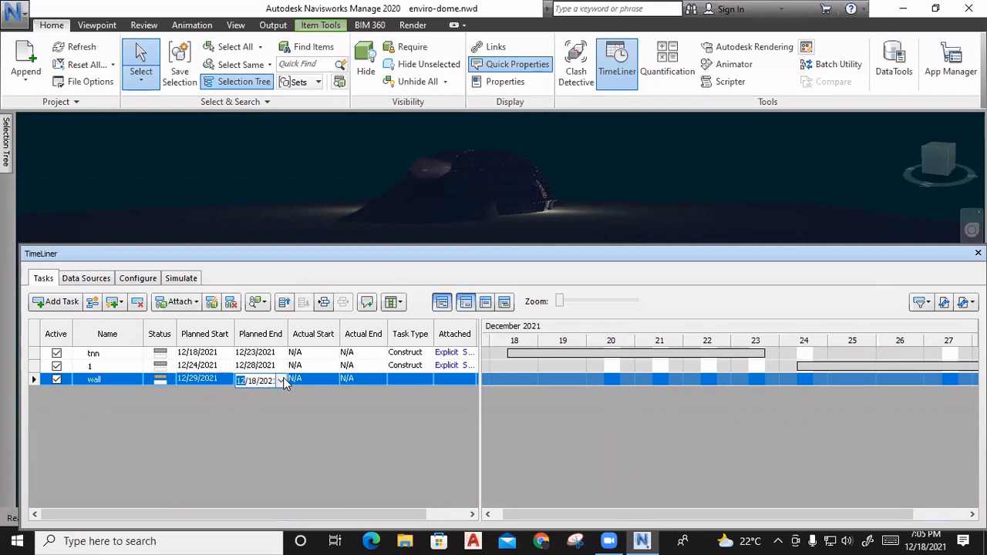
left_click(283, 380)
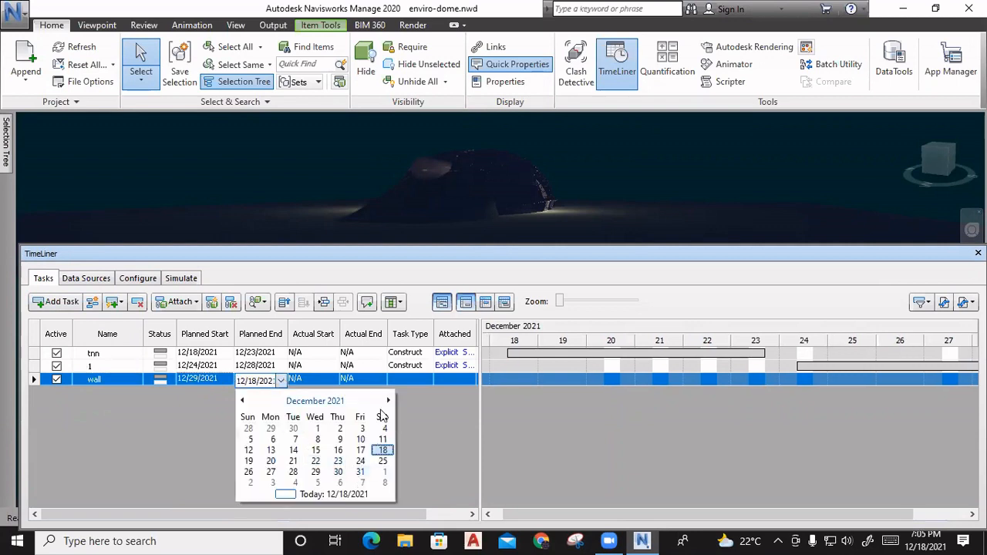
left_click(360, 472)
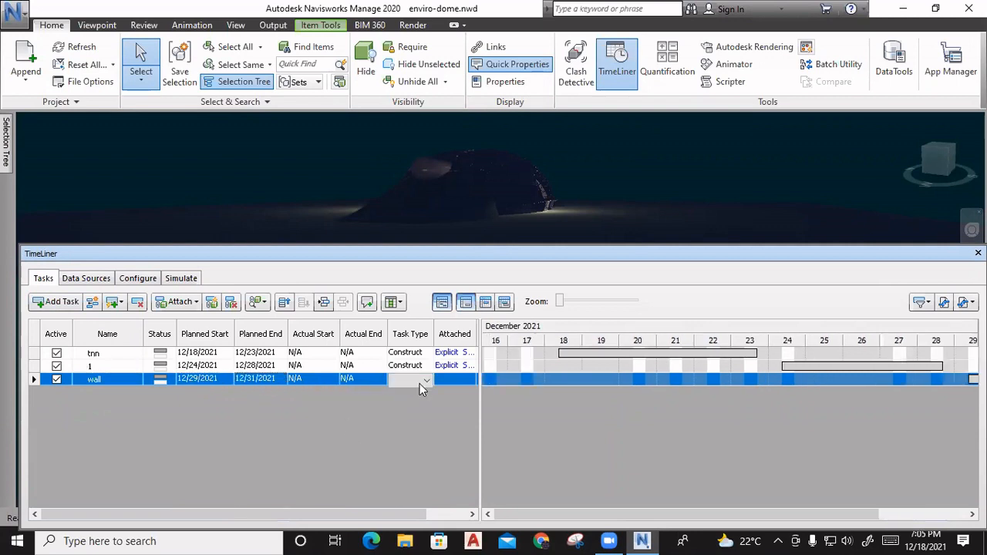
left_click(417, 383)
left_click(409, 399)
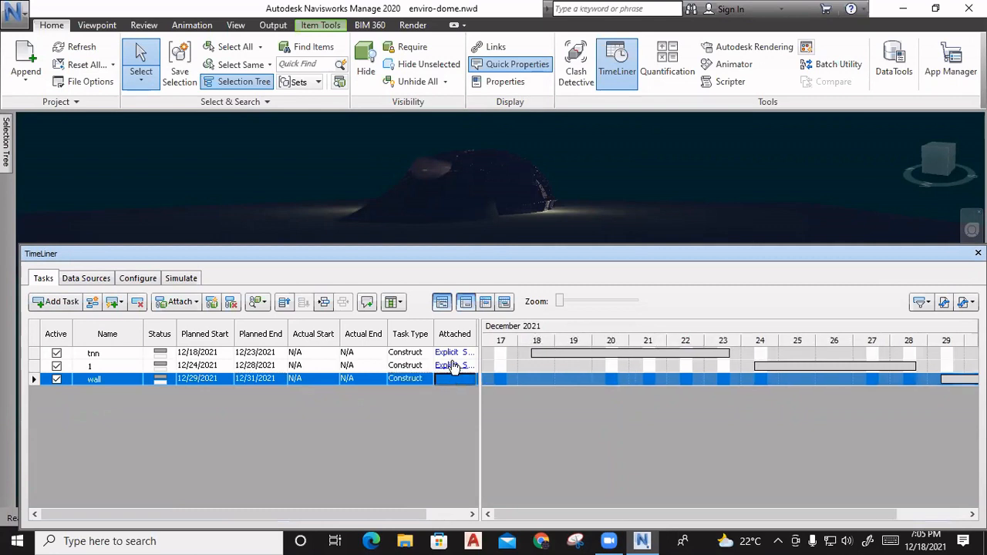
Delete the task named "1" from the TimeLiner task list.
left_click(453, 367)
right_click(454, 366)
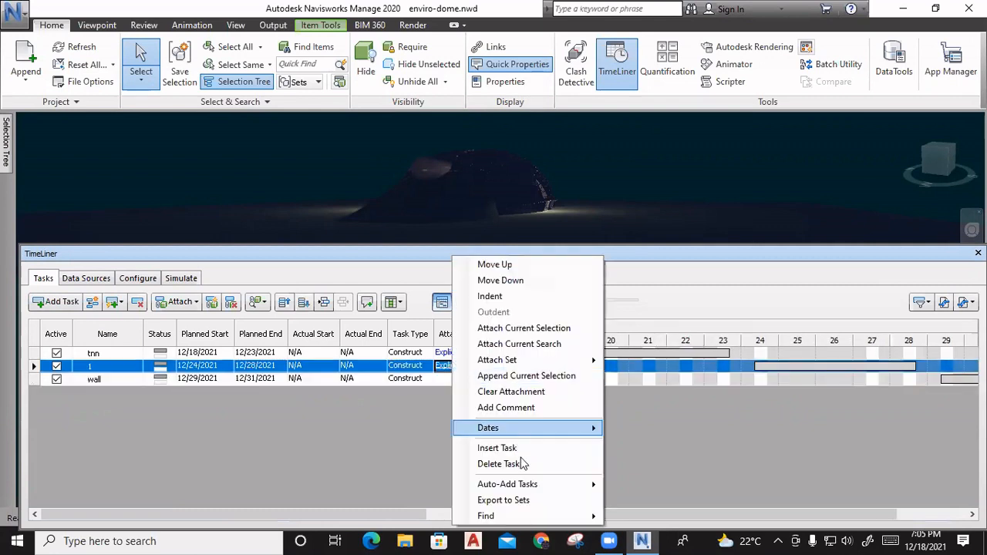
left_click(475, 465)
Select the Tunnel item in the enviro-dome.nwd tree and attach the current search to the wall task.
left_click(437, 364)
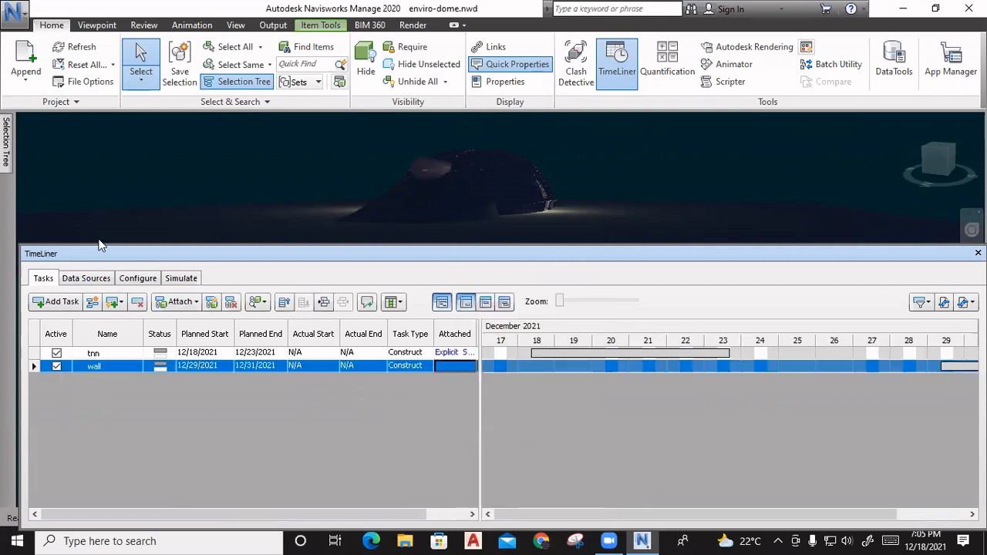
left_click(6, 154)
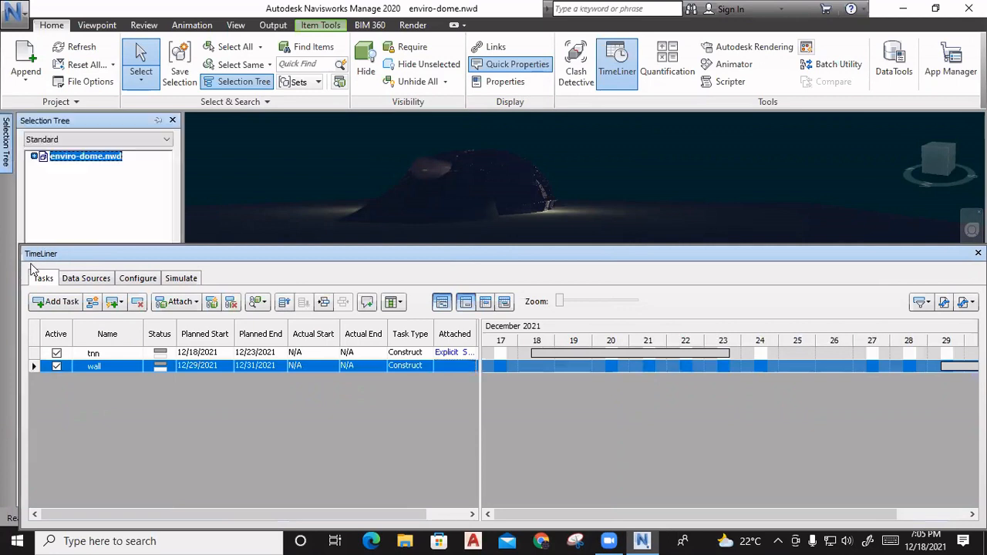
left_click(34, 156)
left_click(73, 190)
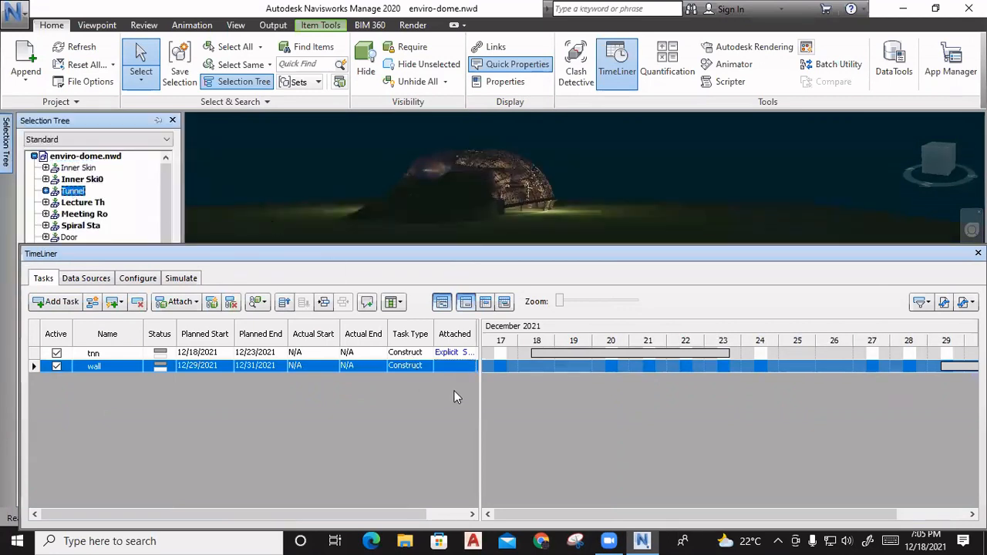
right_click(451, 365)
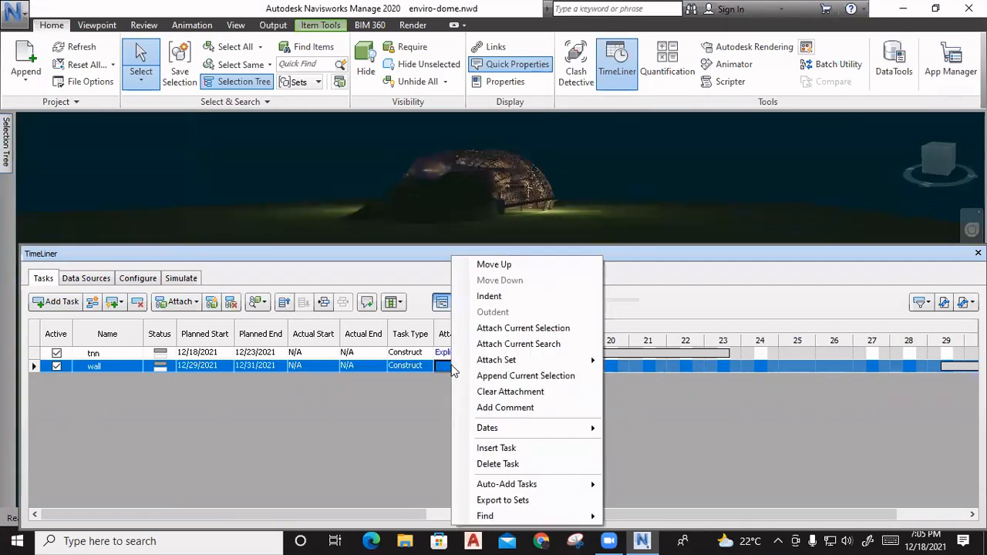
left_click(509, 344)
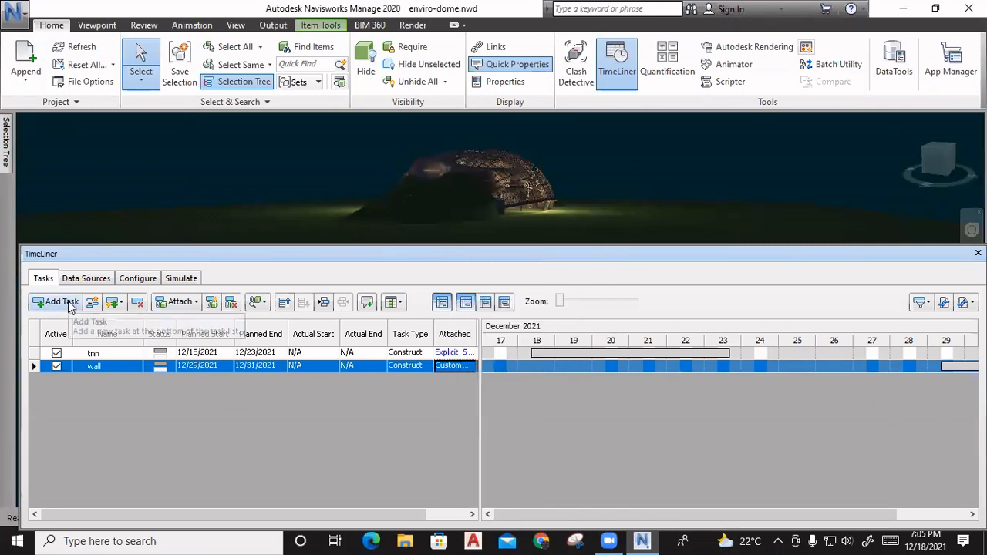
Reselect the Tunnel item in the Selection Tree and attach it to the wall task as the current selection.
right_click(456, 368)
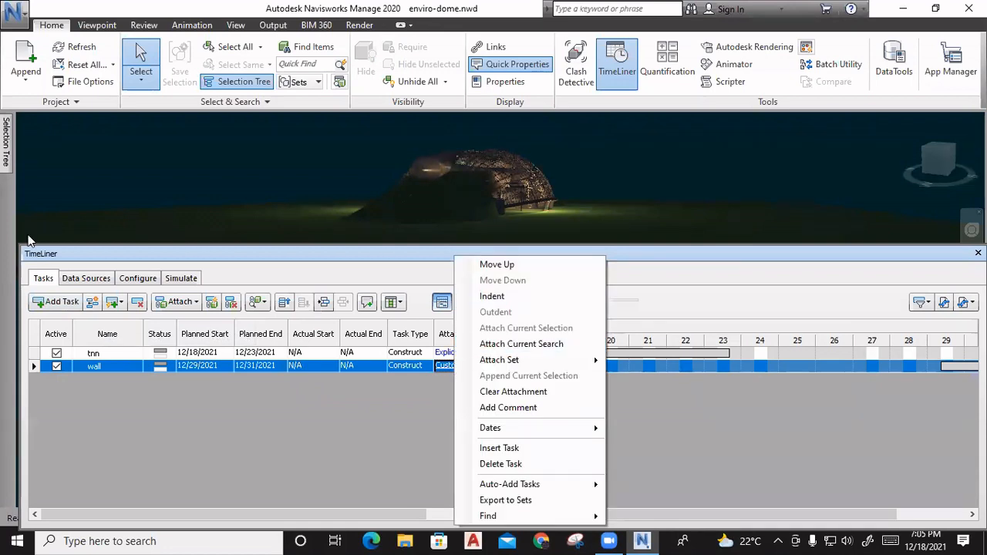
left_click(7, 143)
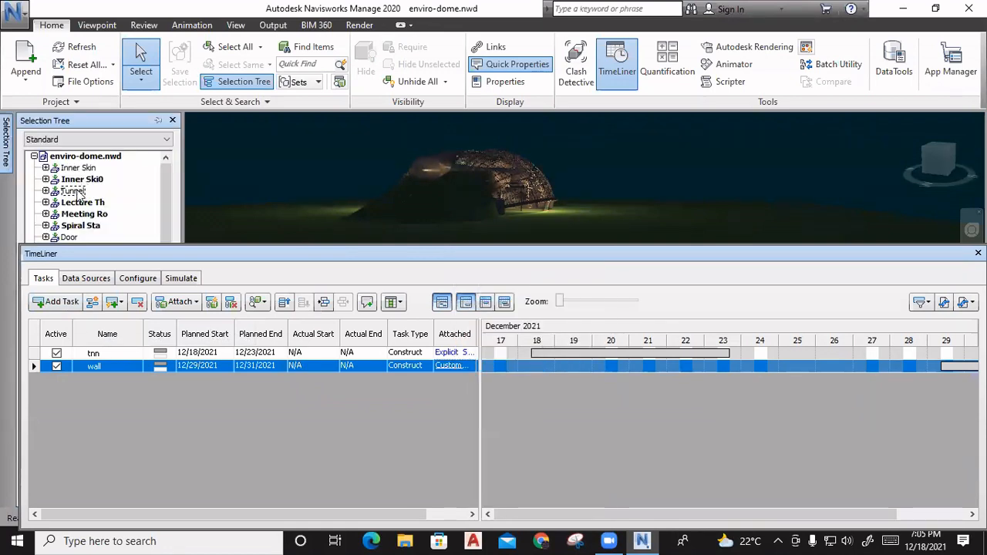
left_click(84, 192)
right_click(451, 368)
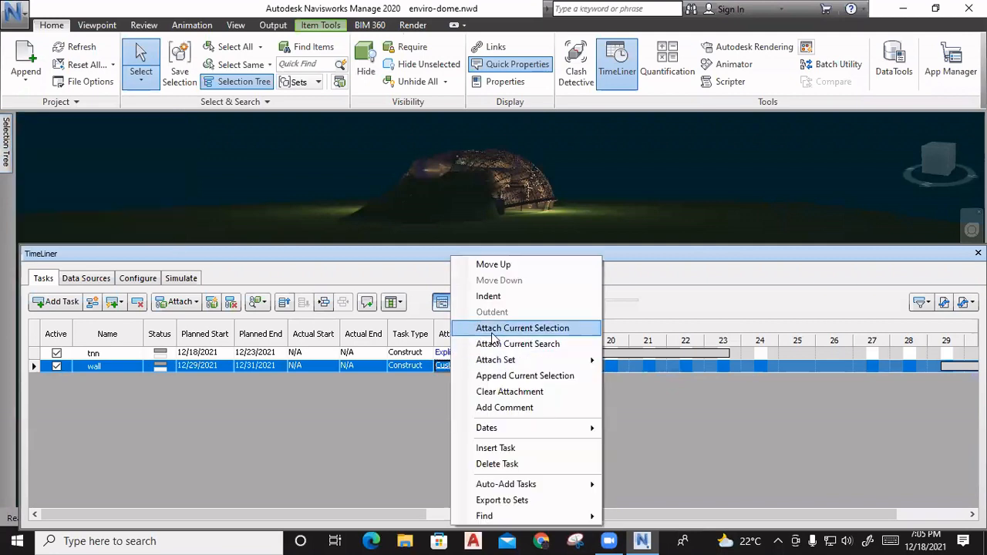
left_click(522, 328)
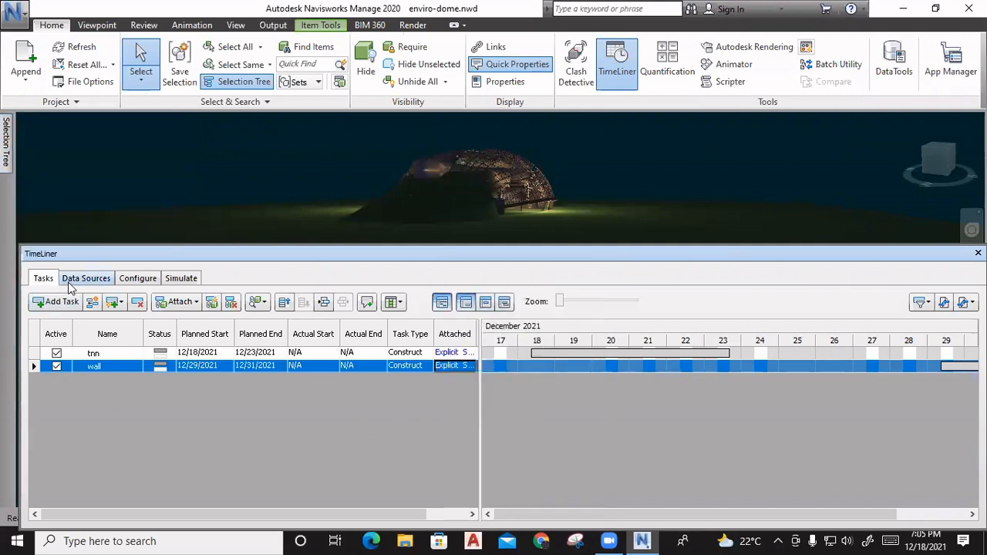
Add a TimeLiner task named "door" with a planned start of 1/1/2022.
left_click(55, 302)
left_click(135, 381)
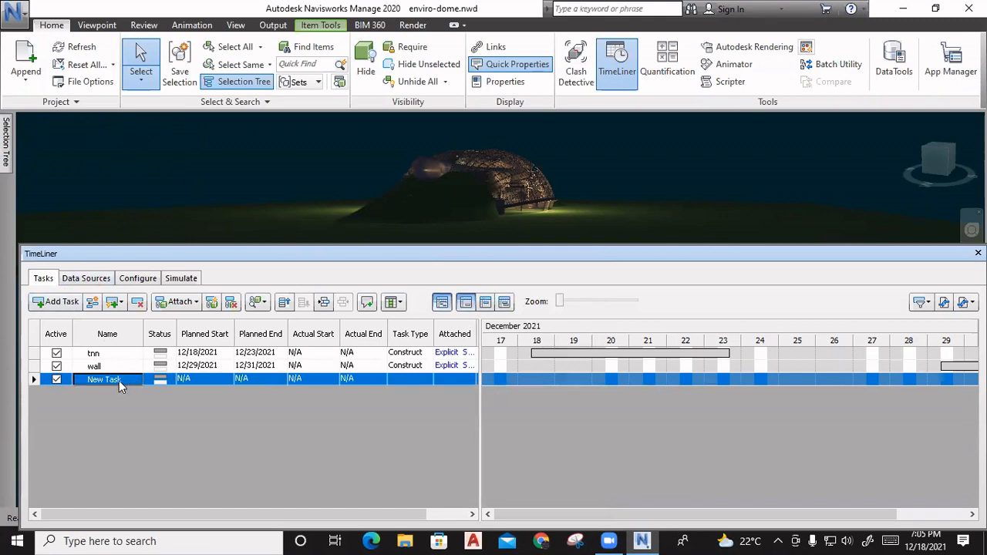
left_click(130, 380)
type("door")
left_click(230, 385)
left_click(225, 382)
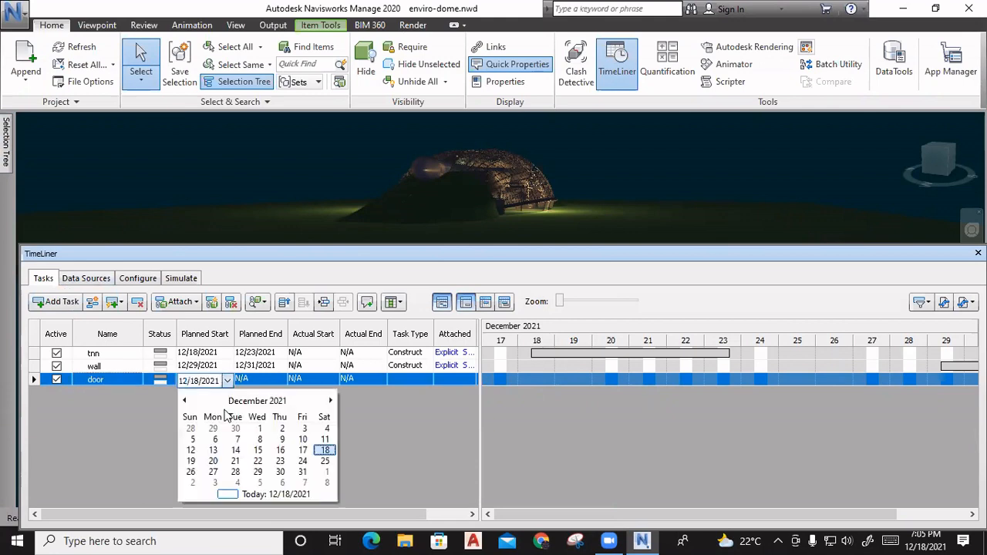
left_click(331, 401)
left_click(325, 429)
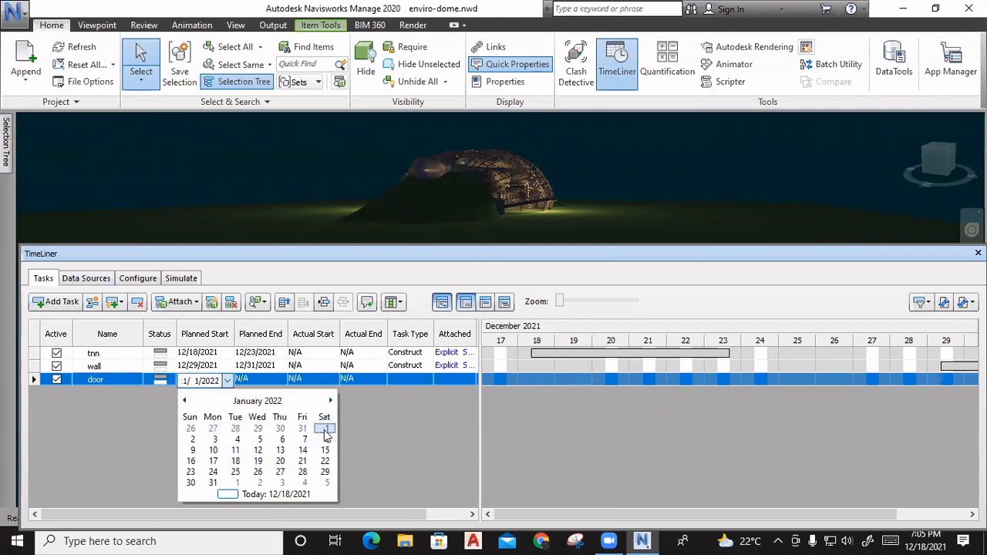
Set the door task's planned end to 1/11/2022 and its task type to Construct.
left_click(280, 378)
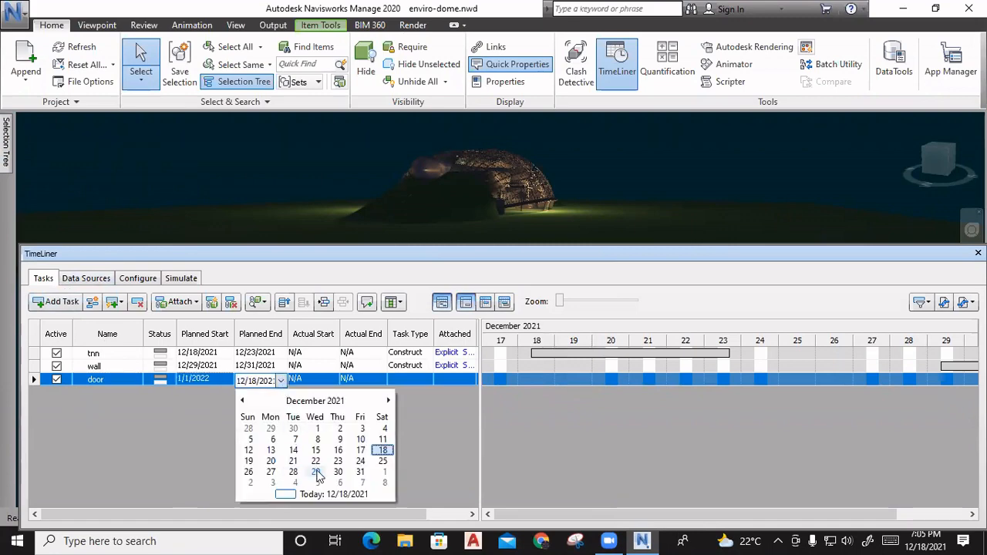
left_click(388, 400)
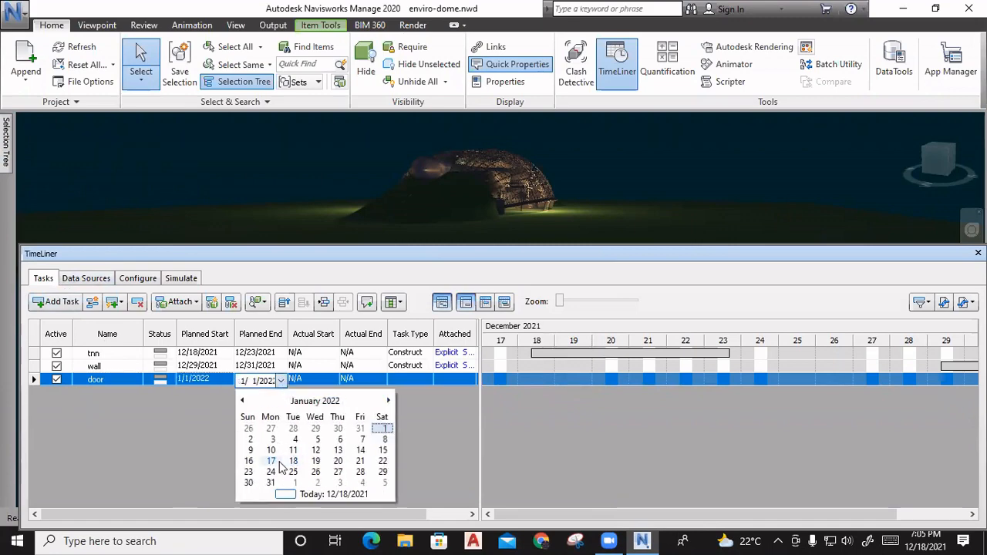
left_click(293, 450)
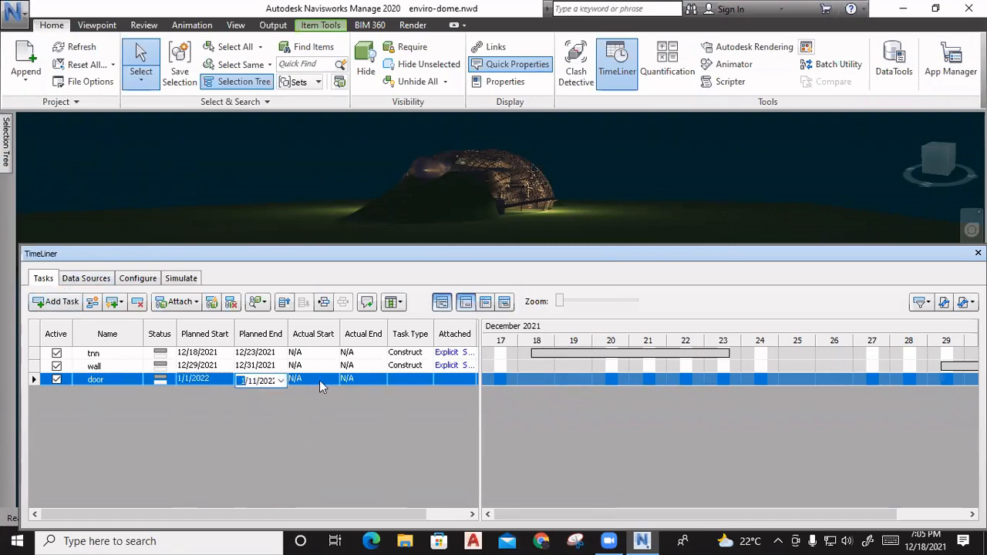
left_click(424, 382)
left_click(424, 382)
left_click(409, 394)
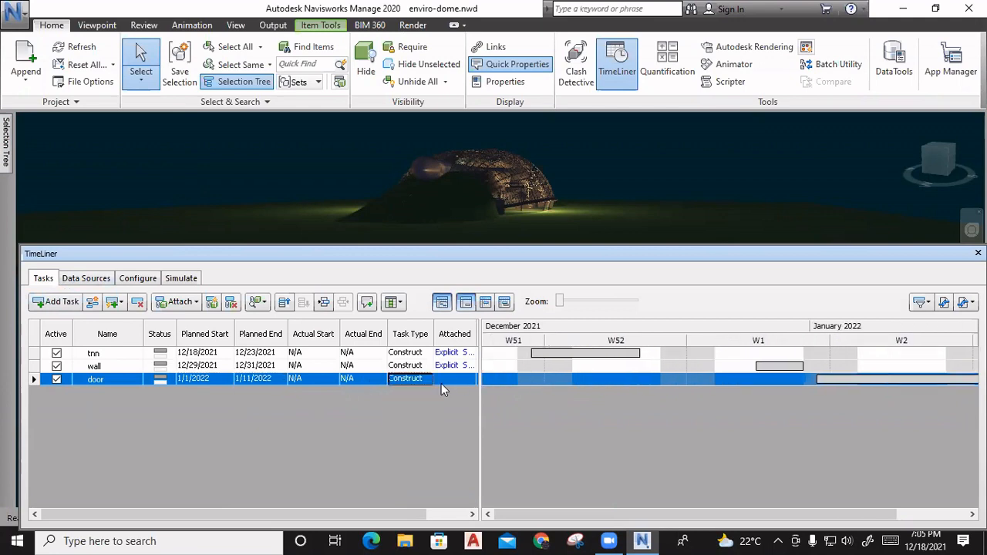
Select the Office 2 item in the Selection Tree and attach it to the door task as the current selection.
left_click(441, 383)
mouse_move(6, 158)
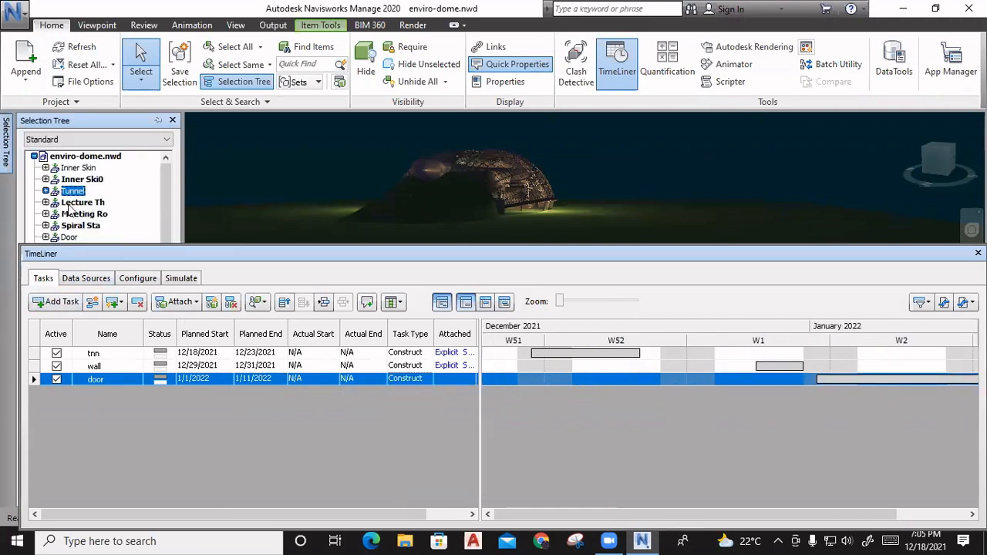
scroll(81, 199, "down", 3)
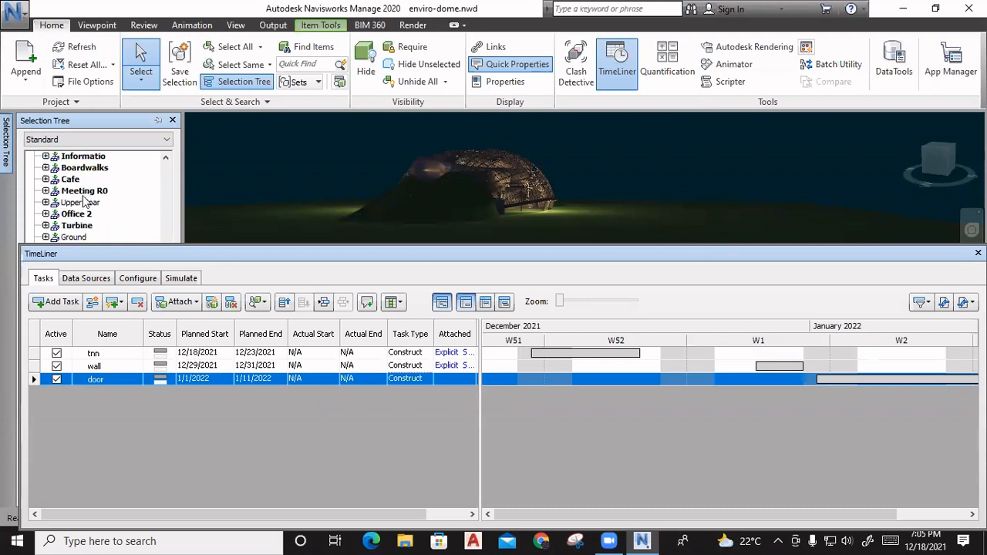
left_click(83, 192)
left_click(85, 215)
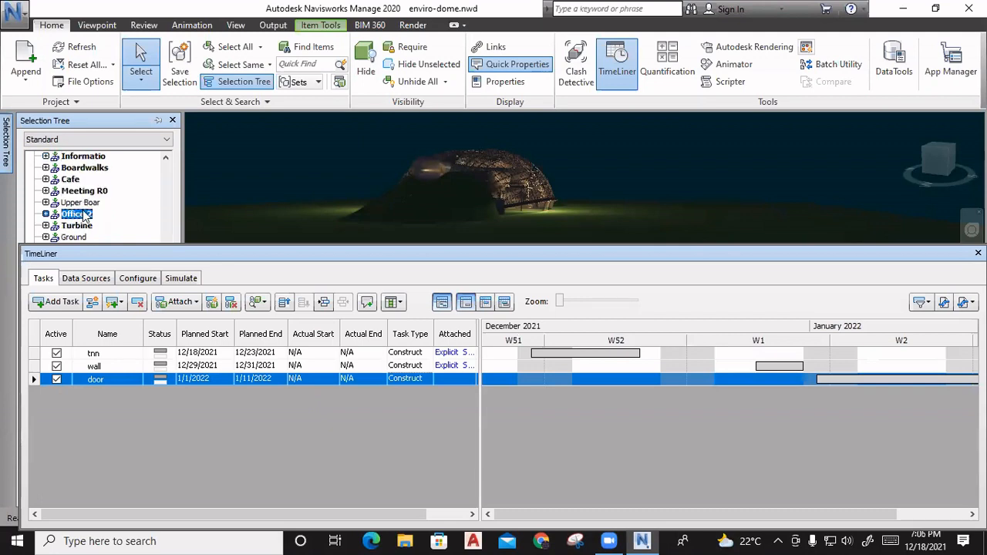
right_click(455, 378)
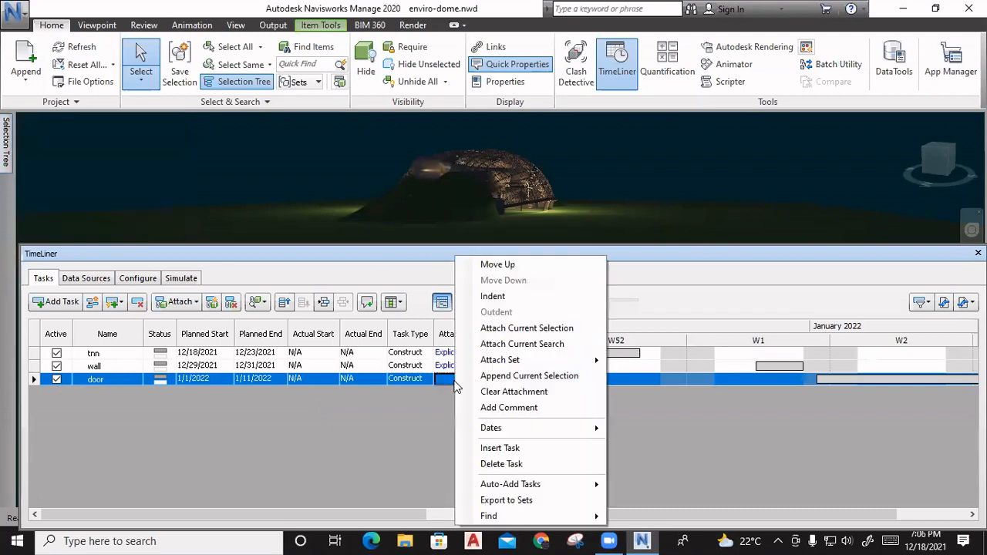
left_click(504, 329)
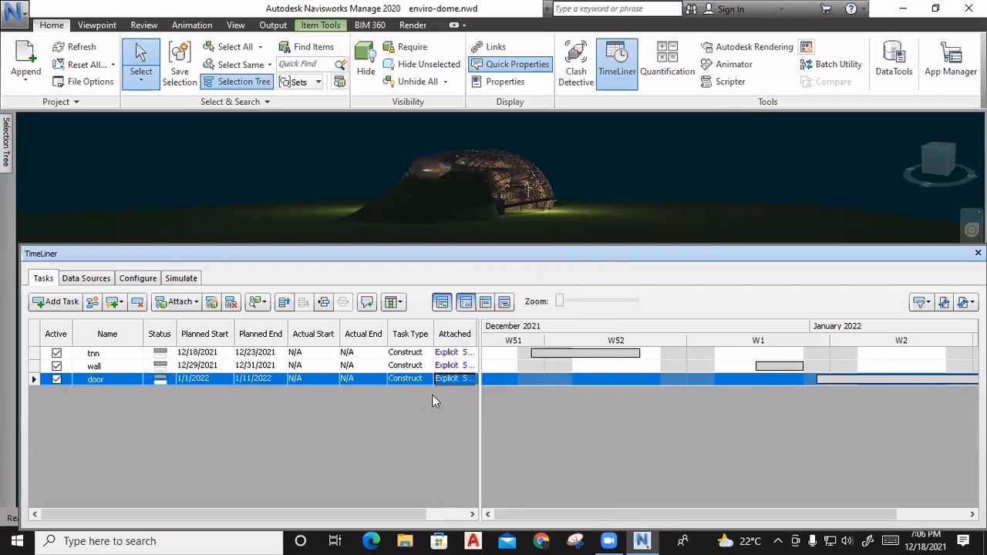
Check the TimeLiner simulation view and task type appearances against the scheduled tasks, and return to the task list.
left_click(185, 280)
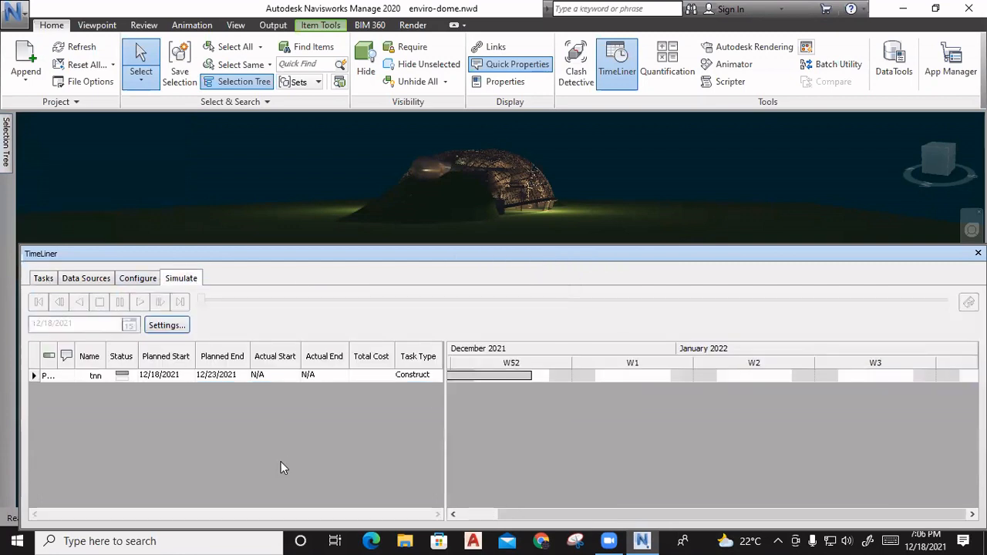
left_click(43, 278)
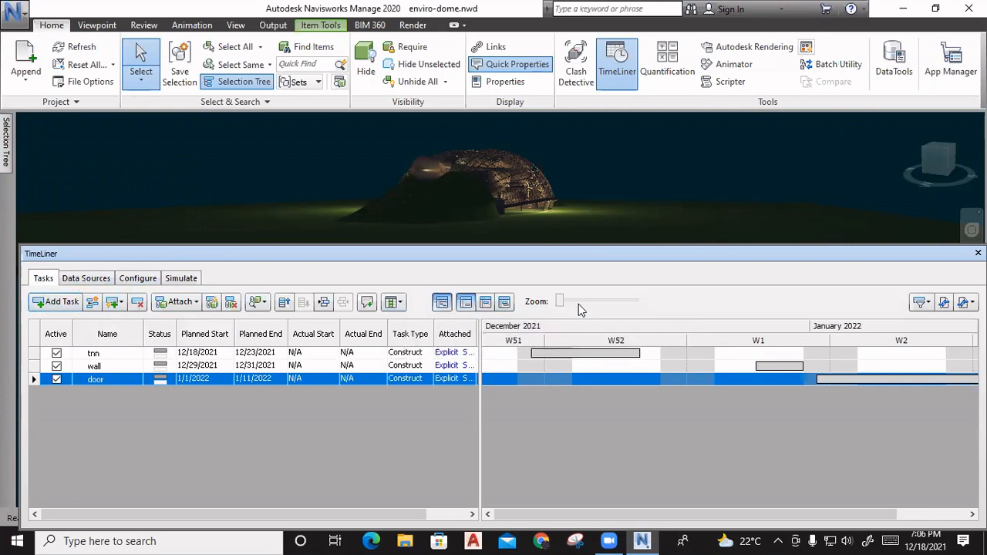
left_click(137, 279)
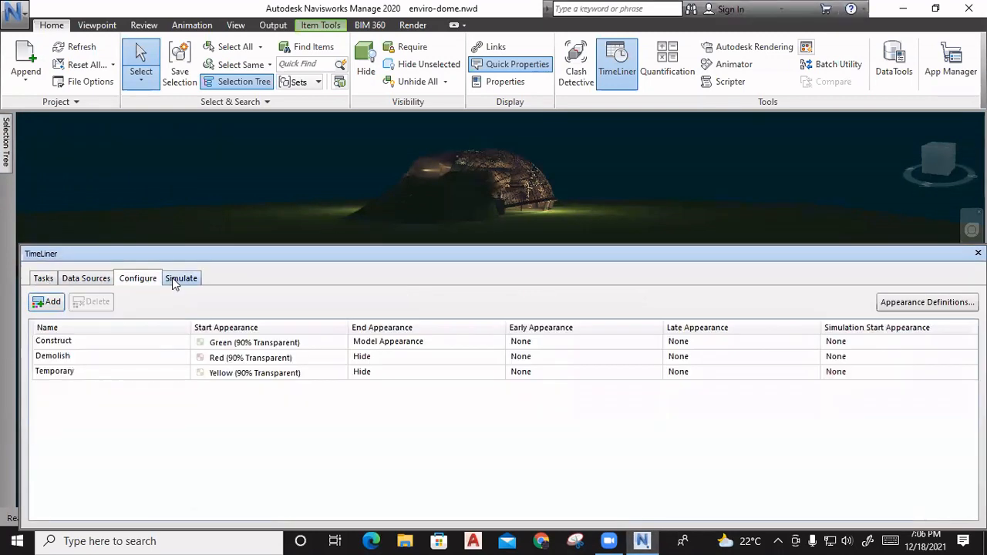
left_click(180, 279)
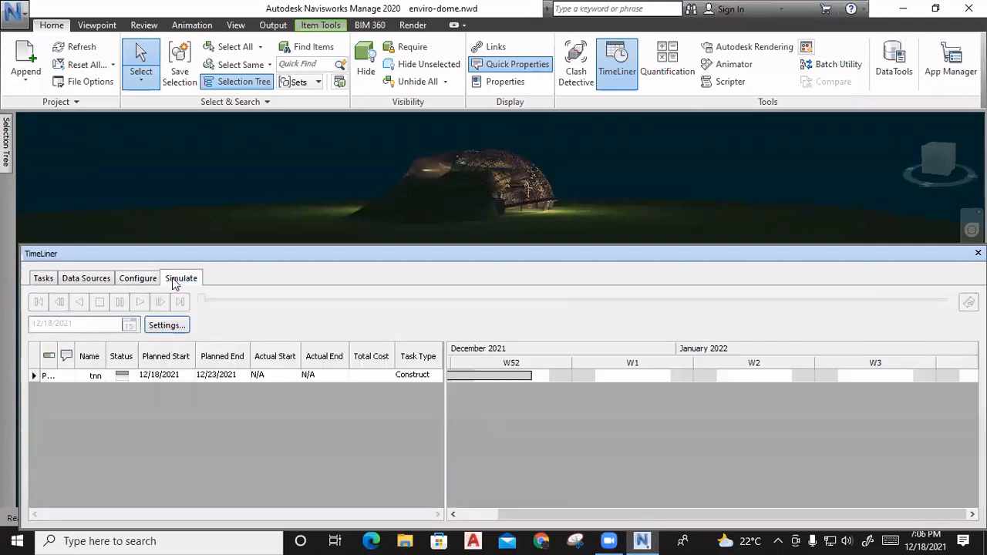
left_click(34, 376)
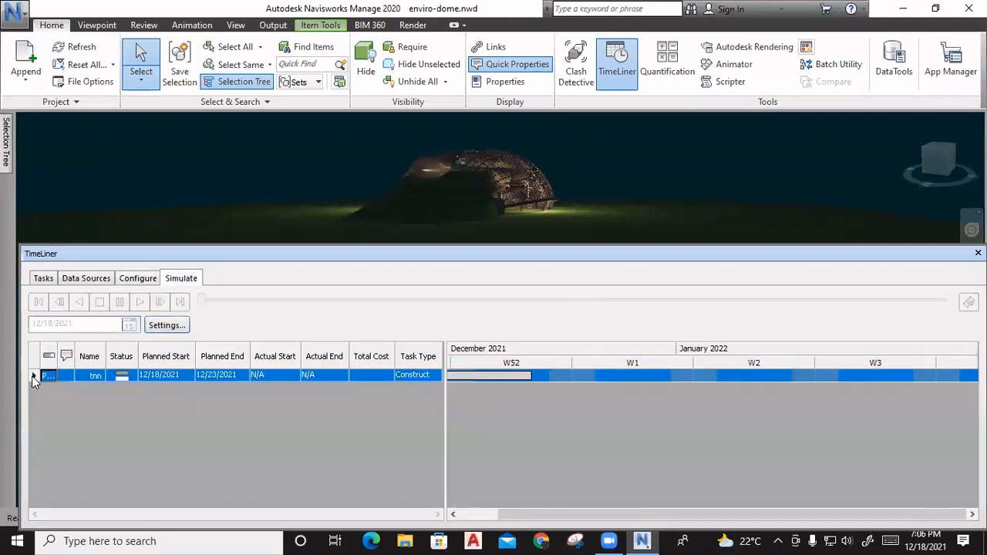
left_click(42, 279)
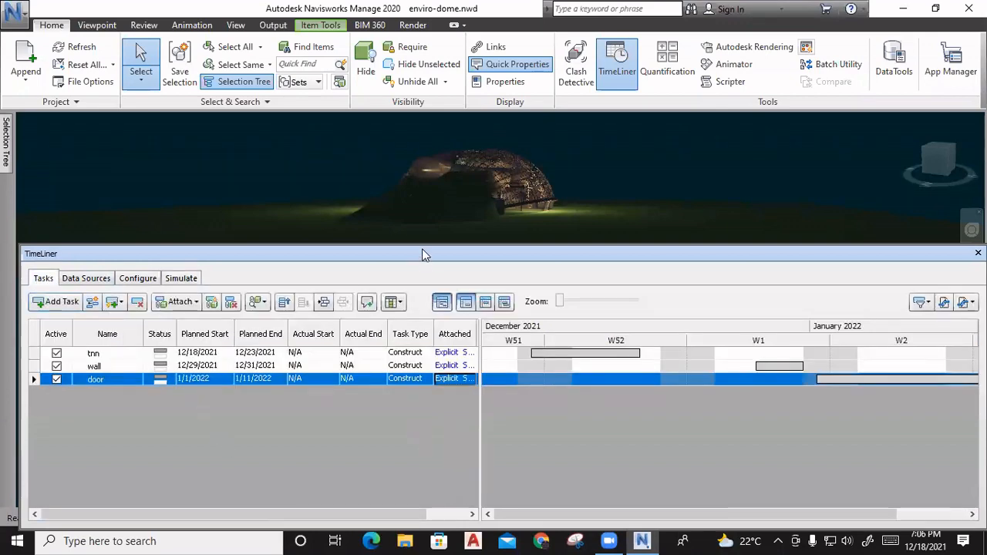
Close and reopen the TimeLiner window, placing it below the dome with the task list in view.
left_click_drag(422, 261, 112, 207)
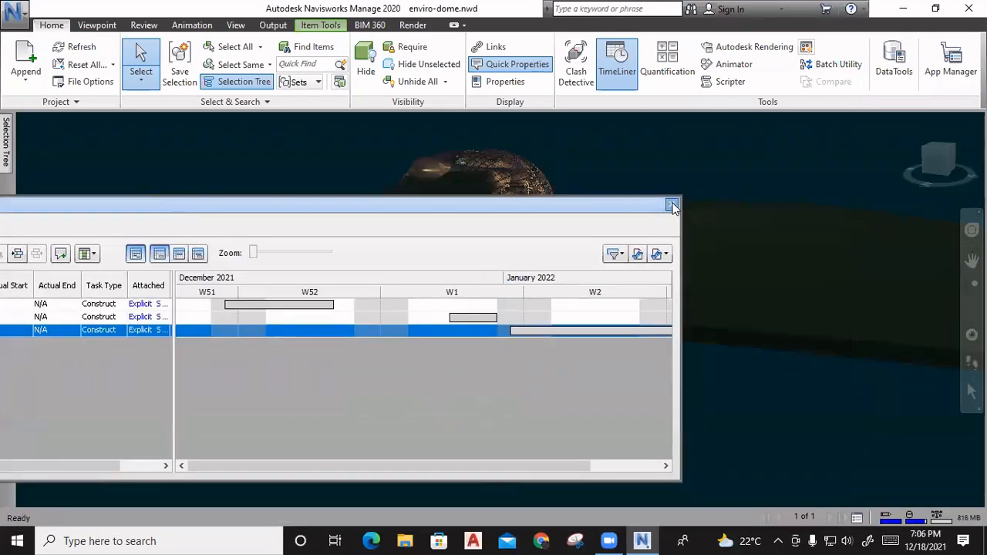
left_click(618, 67)
left_click(618, 67)
left_click_drag(159, 209, 526, 269)
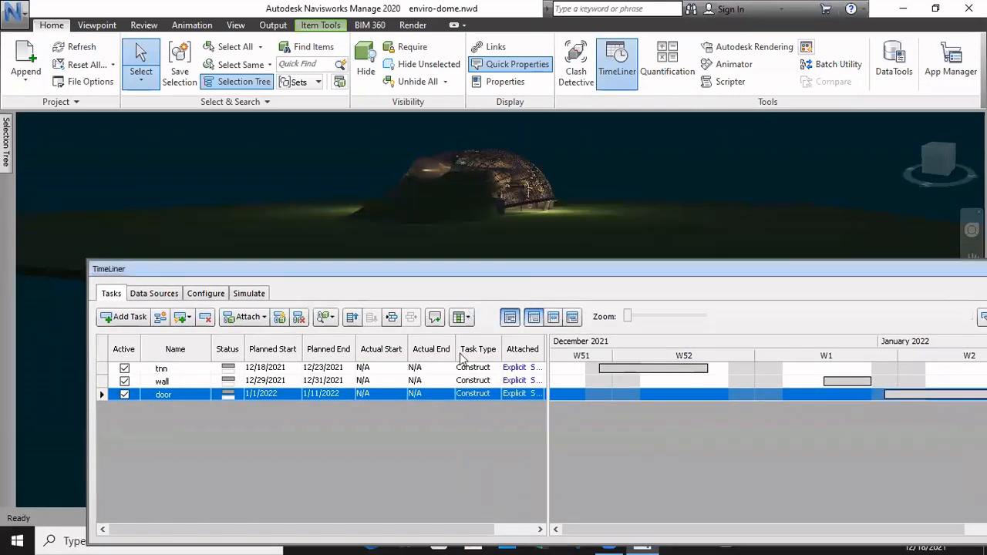
Set the tnn task's planned start to 12/1/2021 and its planned end to 12/4/2021.
left_click(295, 381)
left_click(295, 381)
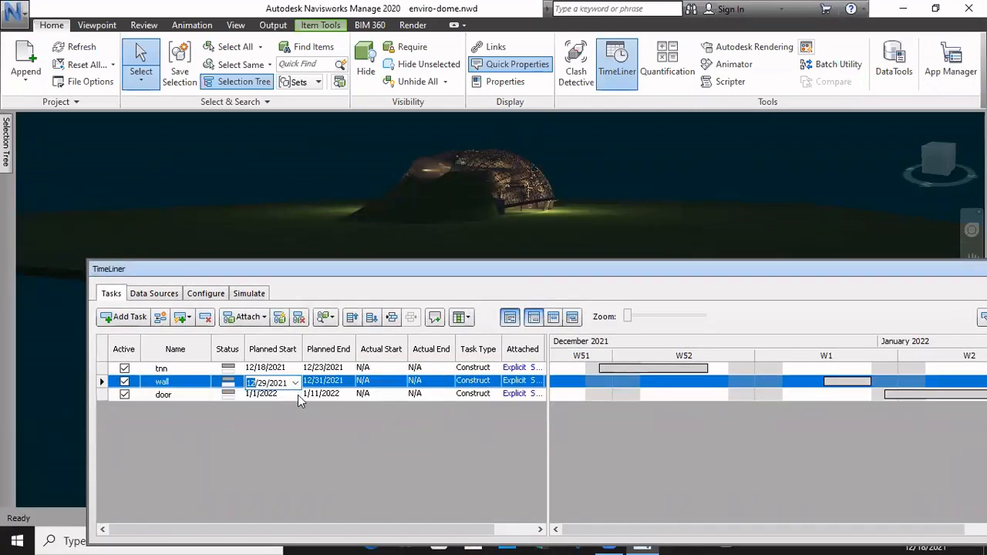
left_click(298, 369)
left_click(296, 369)
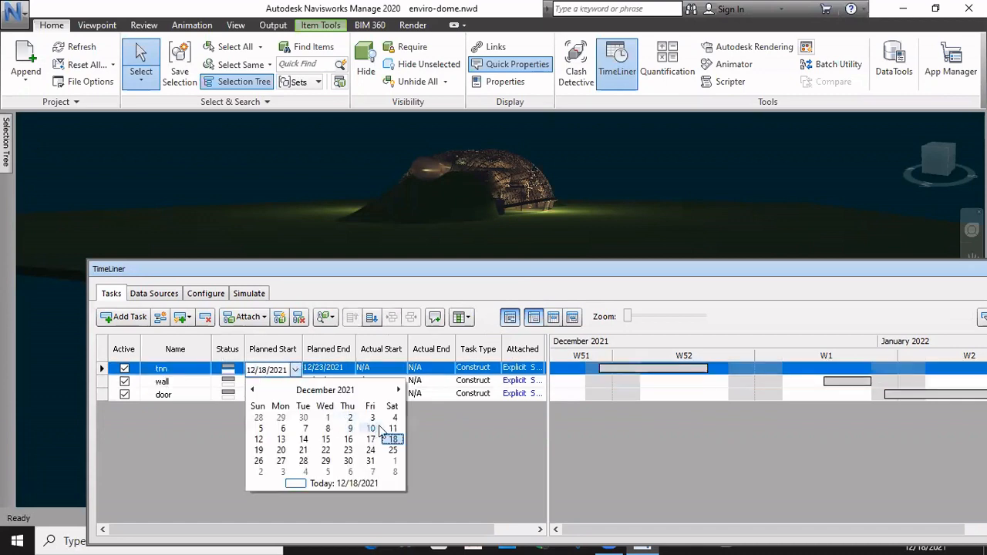
left_click(328, 417)
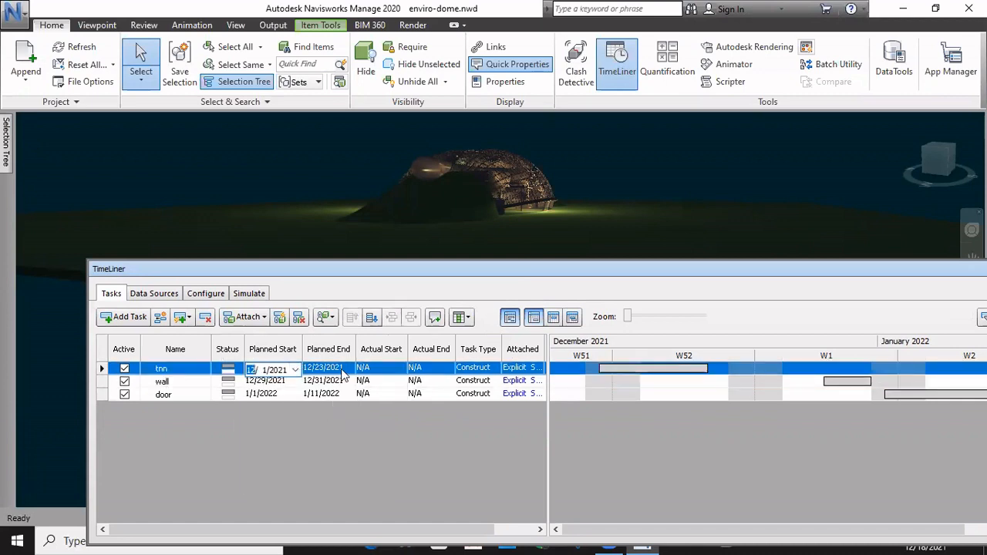
left_click(349, 370)
left_click(350, 370)
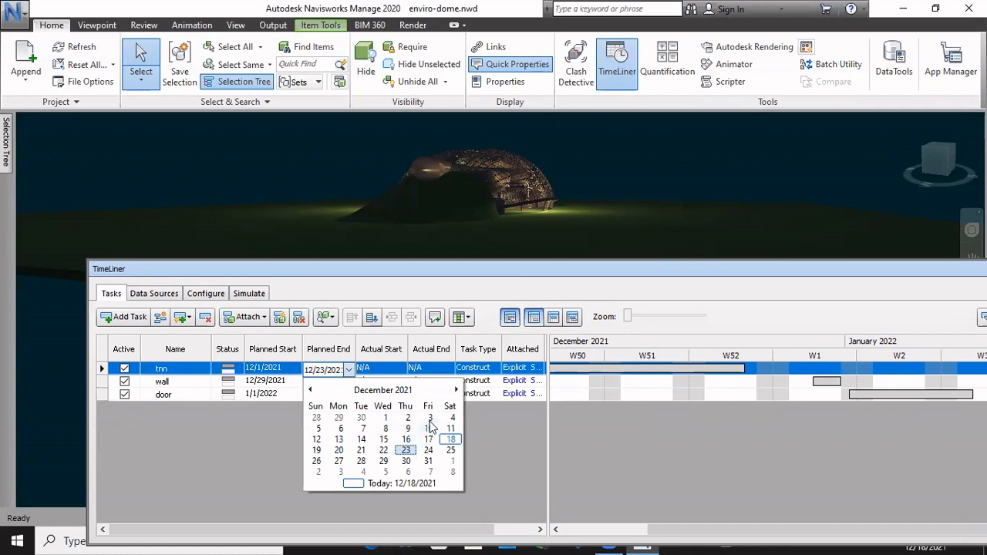
left_click(453, 418)
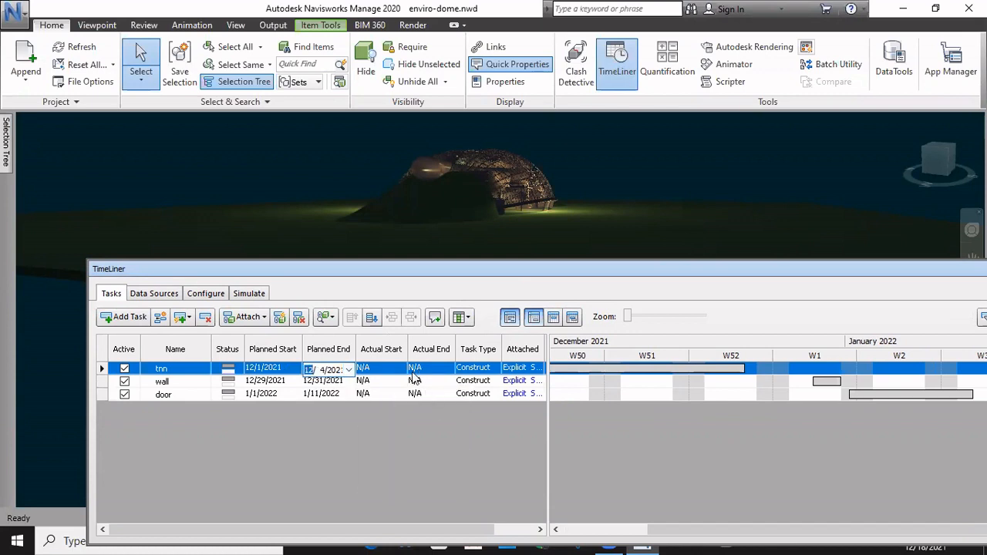
Set the wall task's planned start to 12/6/2021 and its planned end to 12/15/2021.
left_click(294, 386)
left_click(295, 383)
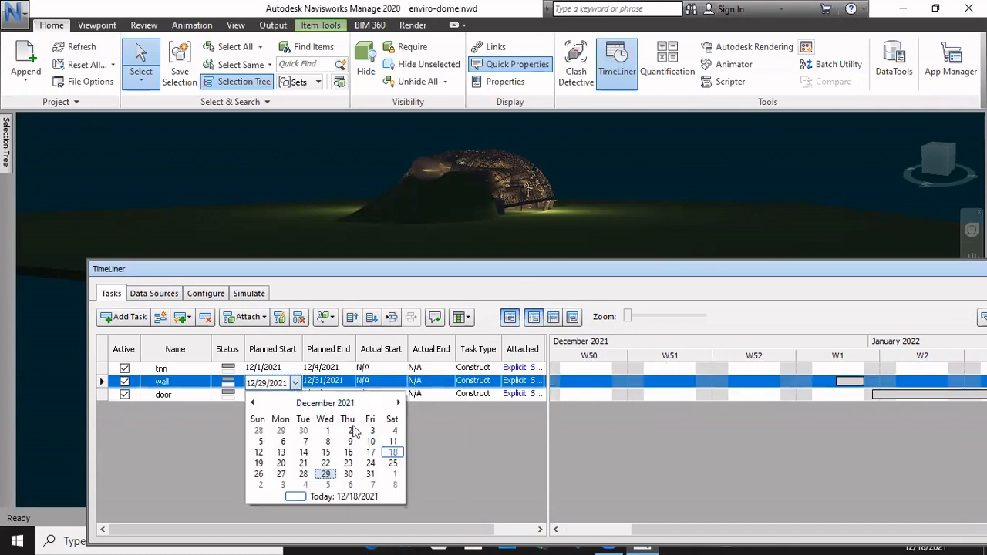
left_click(283, 442)
left_click(339, 383)
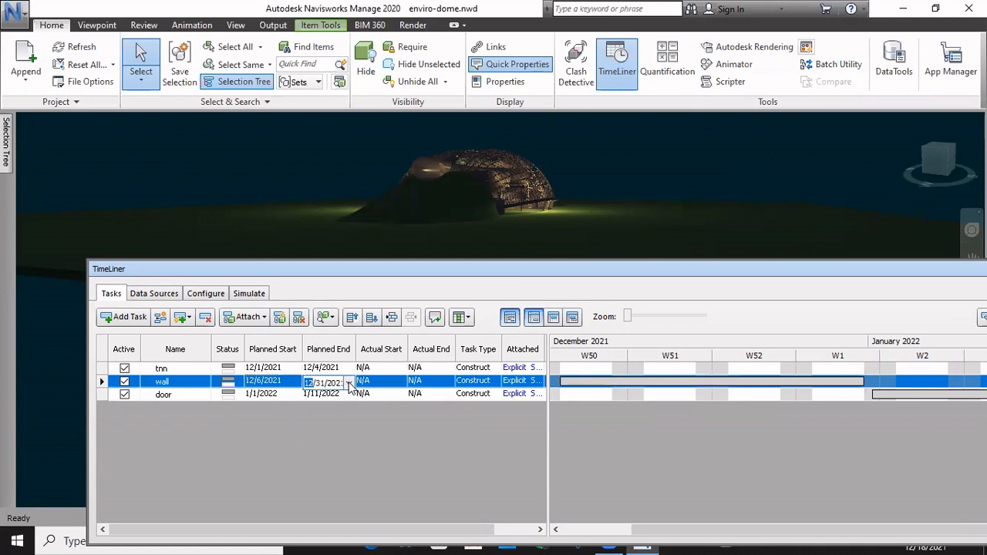
left_click(349, 383)
left_click(384, 452)
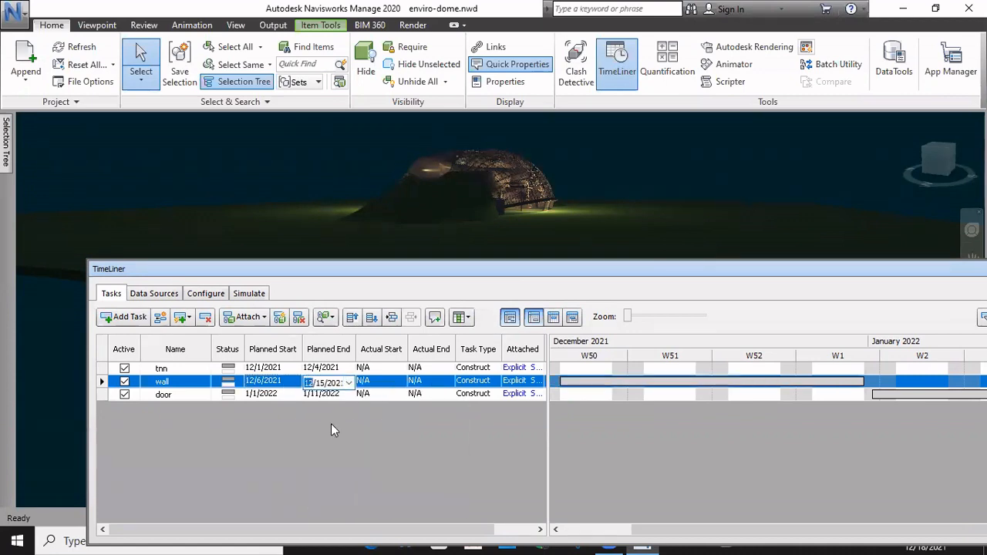
Set the door task's planned start to 1/13/2022 and its planned end to 1/20/2022.
left_click(291, 394)
left_click(295, 395)
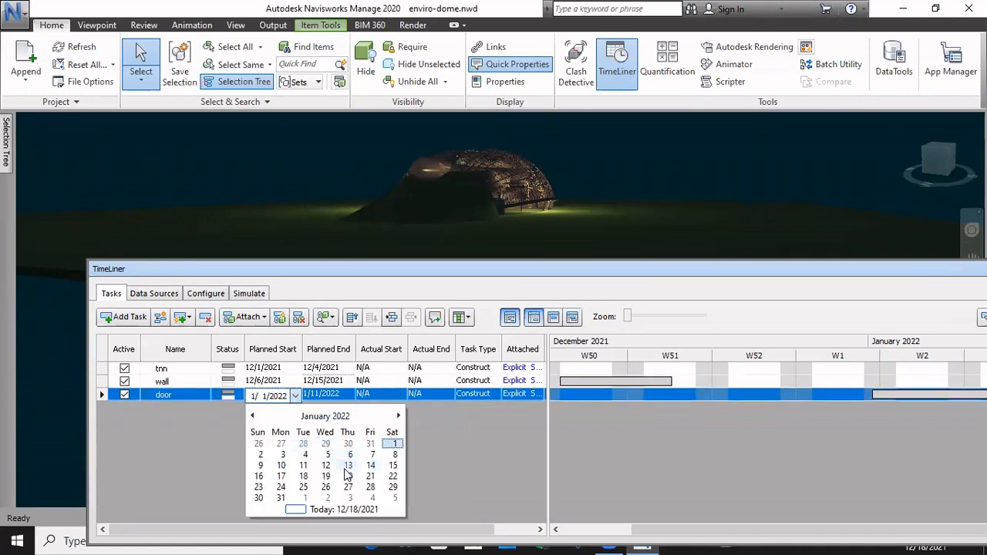
left_click(348, 466)
left_click(346, 395)
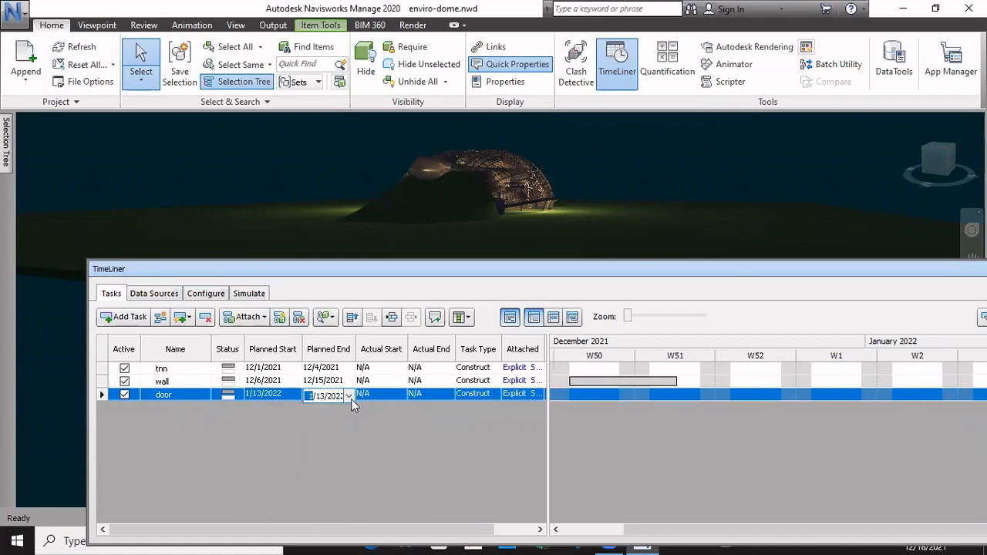
left_click(350, 396)
left_click(407, 477)
Check the TimeLiner simulation view, task type configuration and data sources, and return to the task list.
left_click(249, 293)
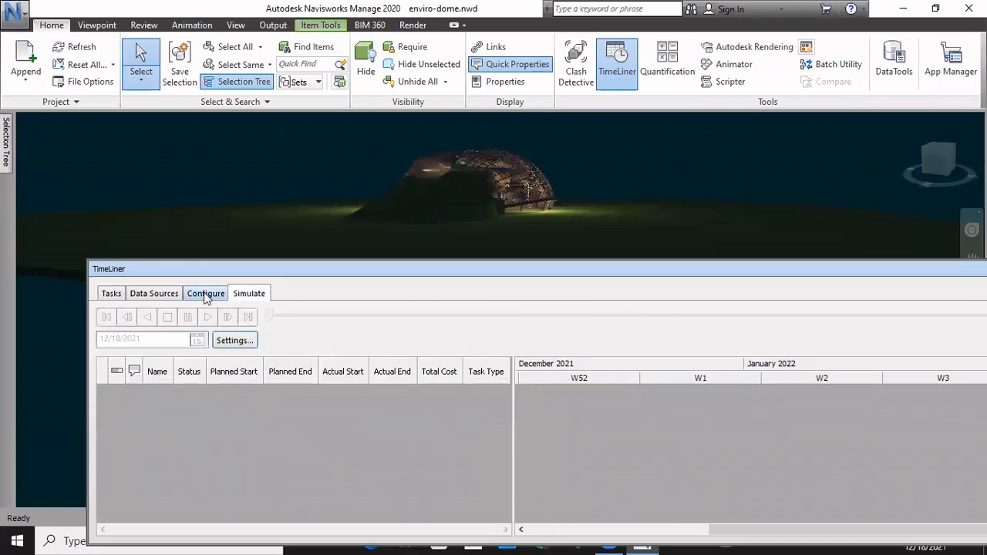
left_click(205, 293)
left_click(158, 296)
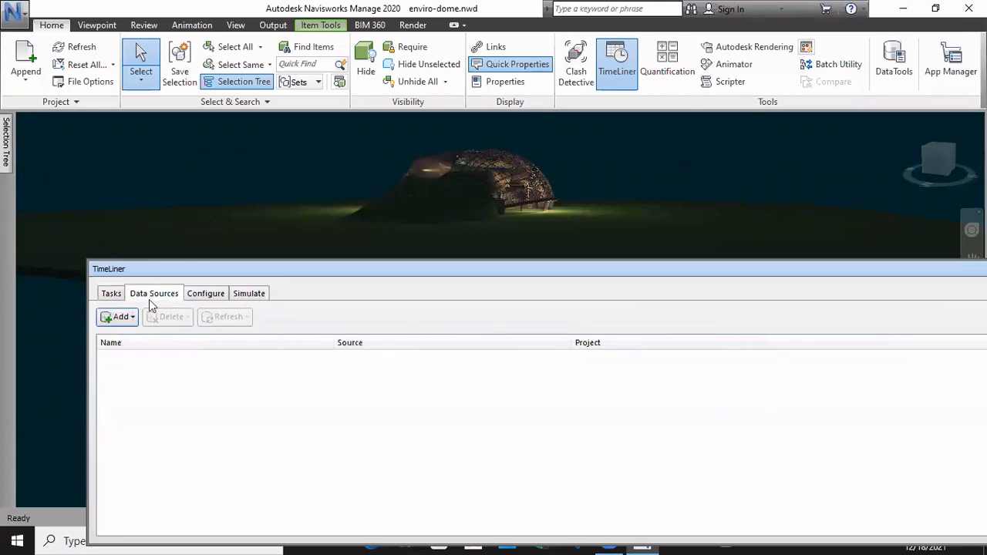
left_click(111, 295)
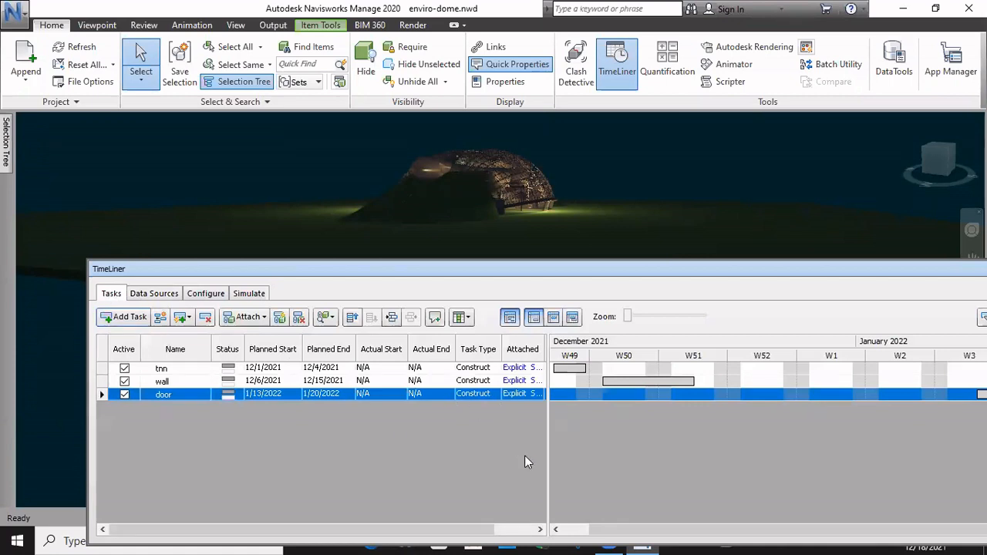
Widen the TimeLiner window and task table to show the Total Cost column, and recheck the simulation view.
left_click_drag(612, 530, 518, 534)
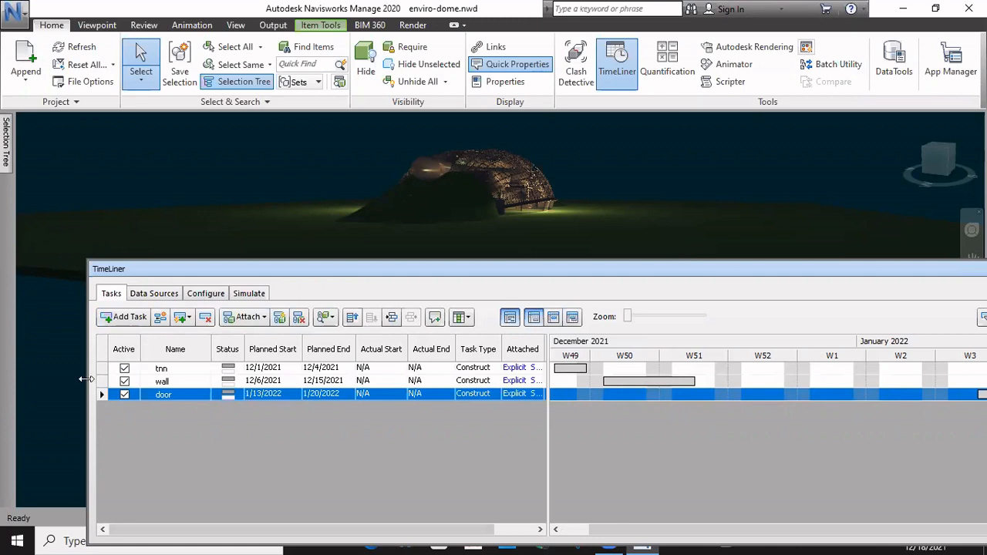
left_click_drag(85, 378, 12, 374)
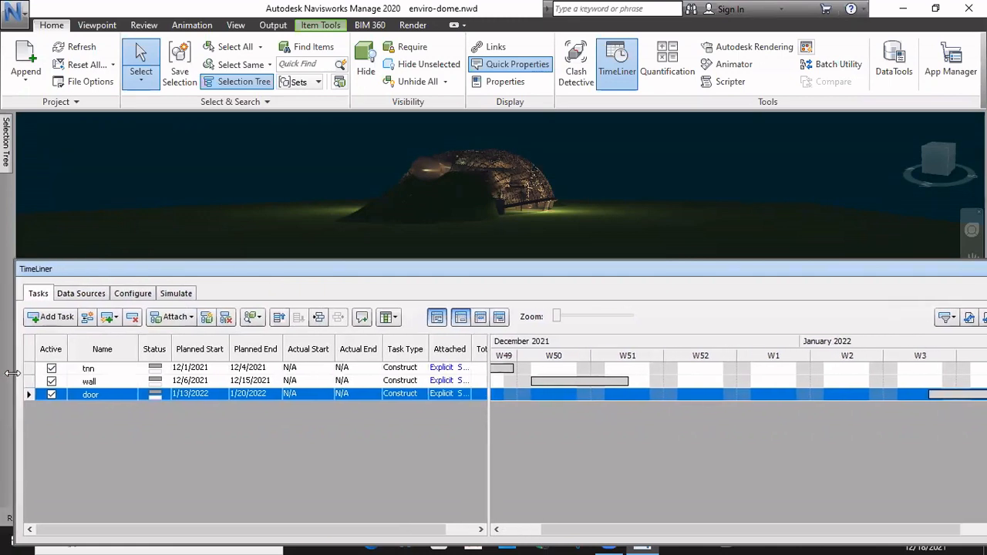
left_click_drag(489, 341, 552, 340)
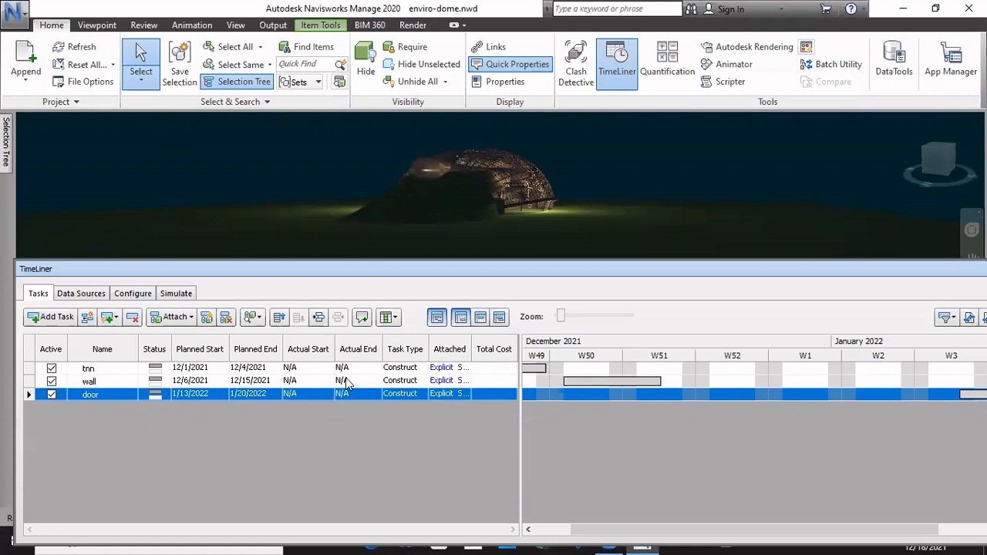
left_click(175, 296)
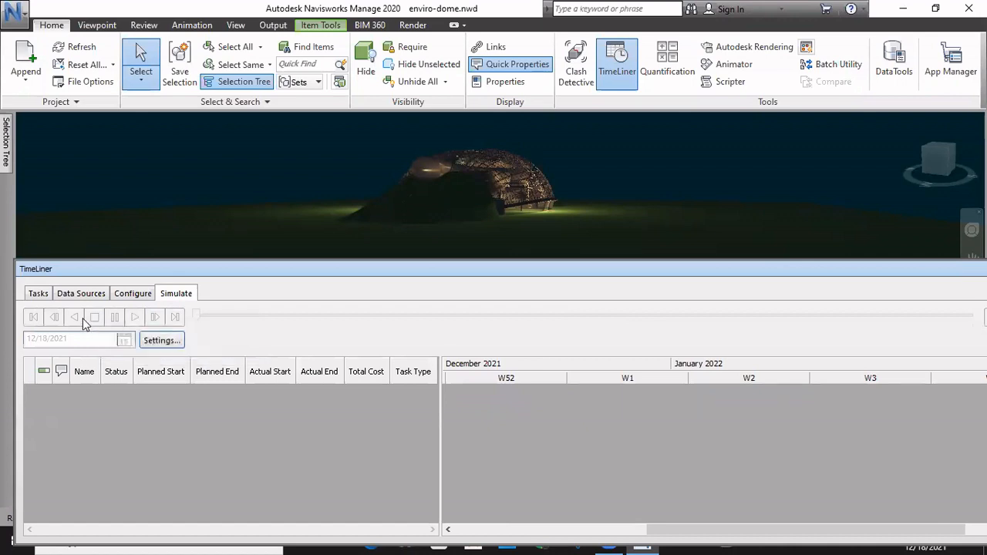
left_click(39, 294)
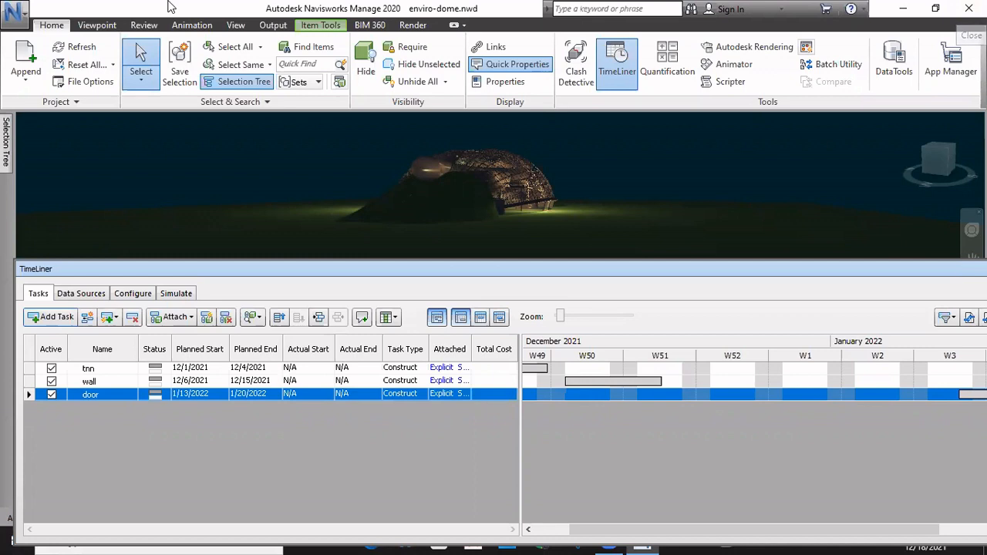
Reopen the TimeLiner window and delete the tnn, wall and door tasks.
left_click_drag(586, 269, 336, 205)
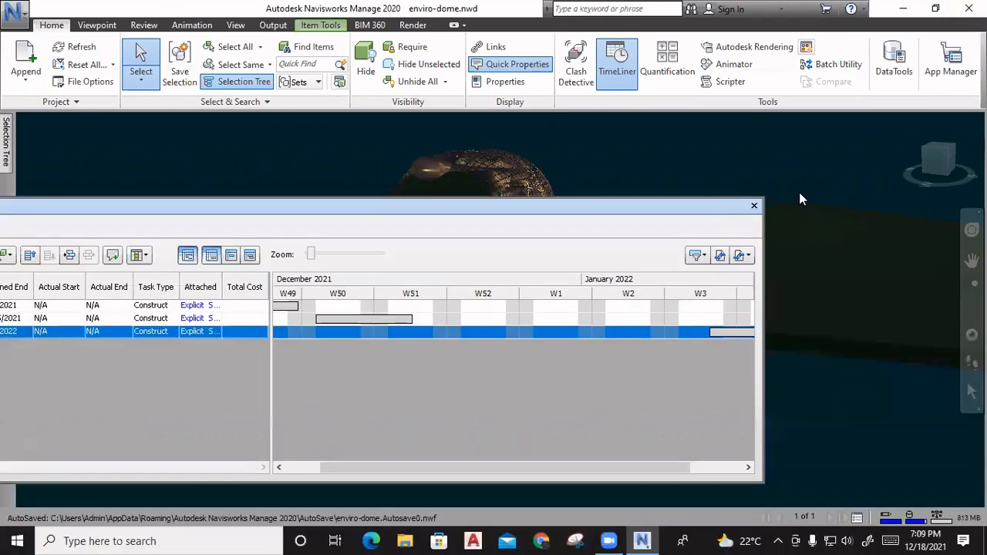
left_click(755, 206)
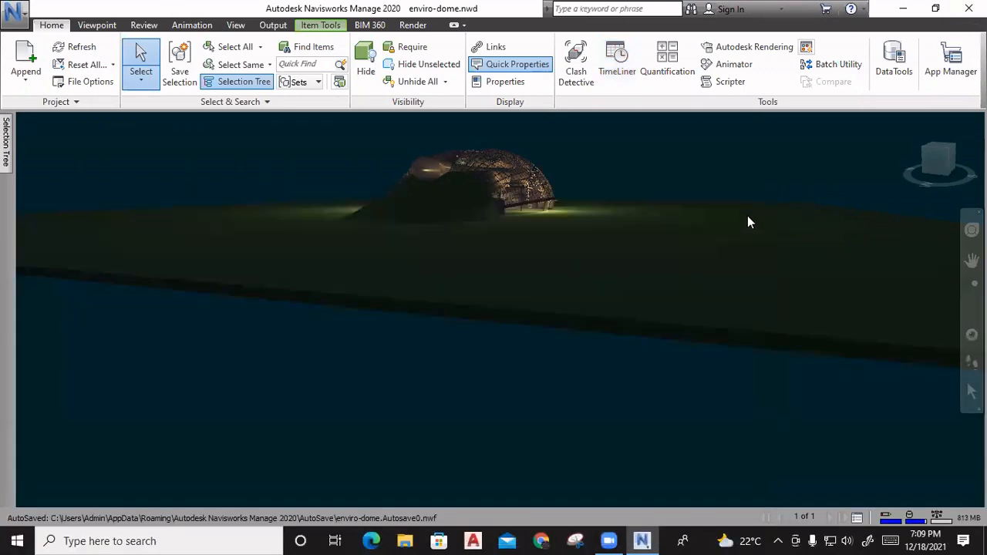
left_click(617, 71)
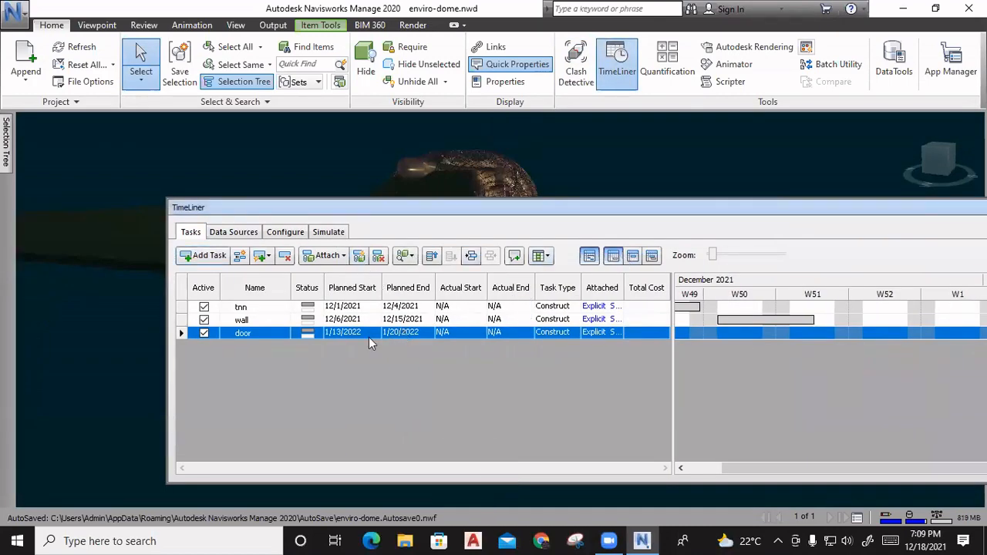
left_click(376, 307)
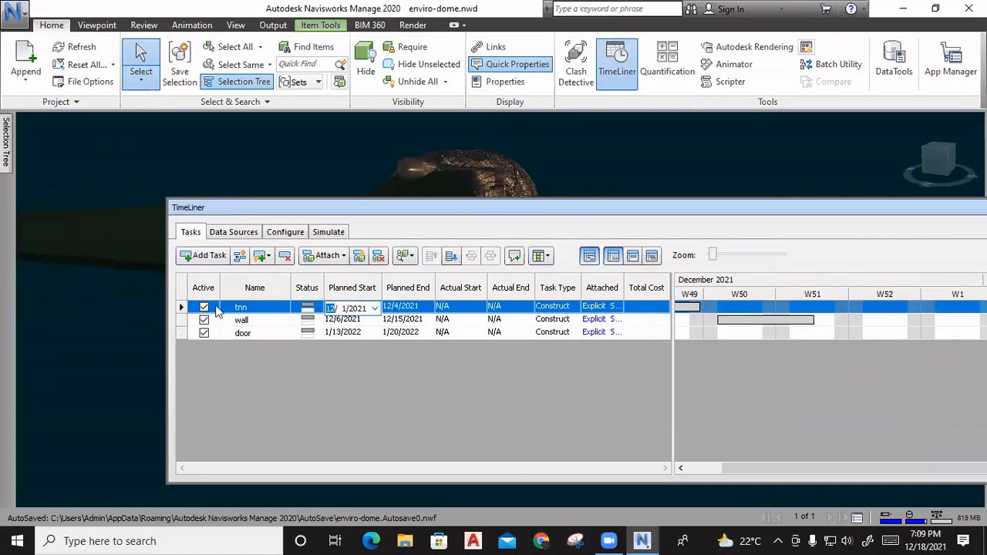
right_click(183, 309)
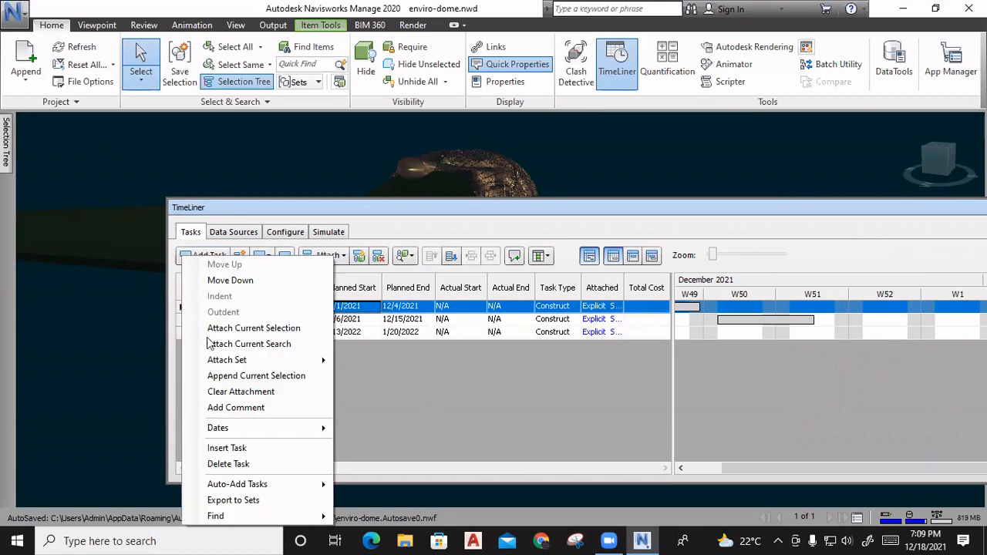
left_click(223, 464)
right_click(182, 309)
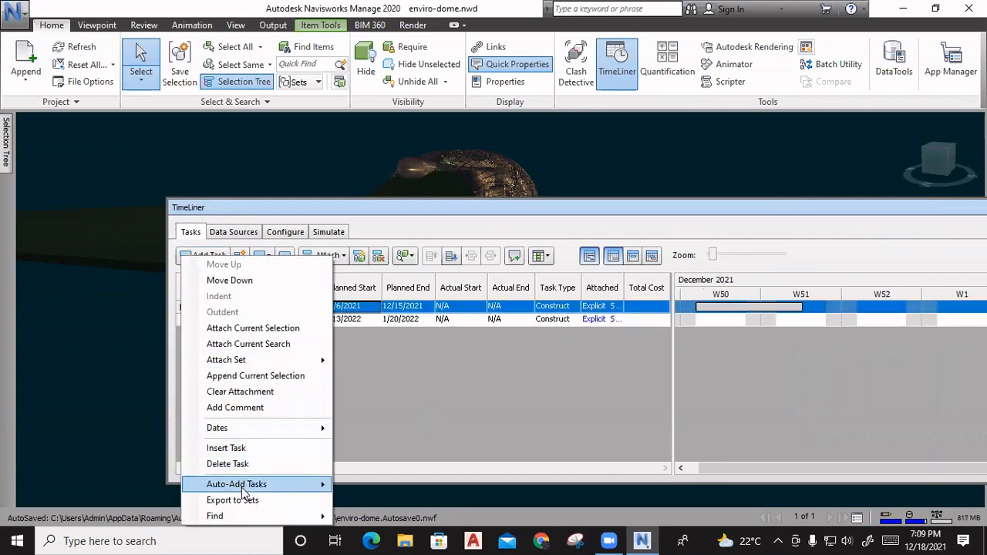
left_click(222, 464)
left_click(182, 309)
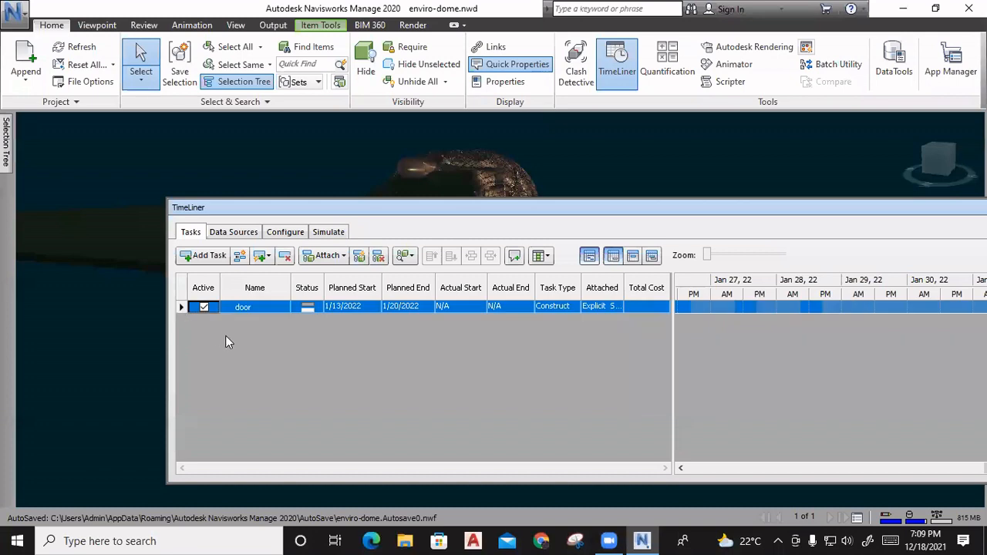
right_click(182, 307)
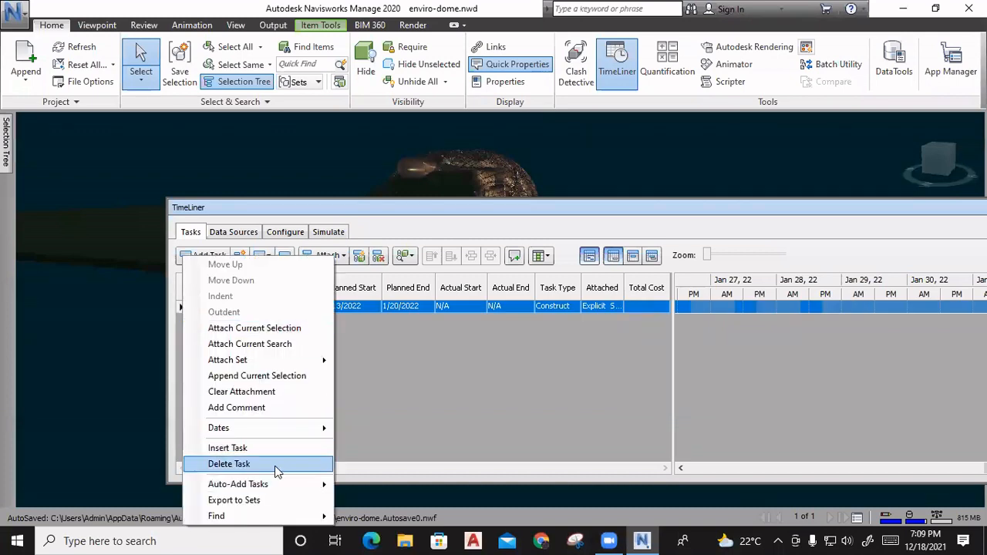
left_click(277, 466)
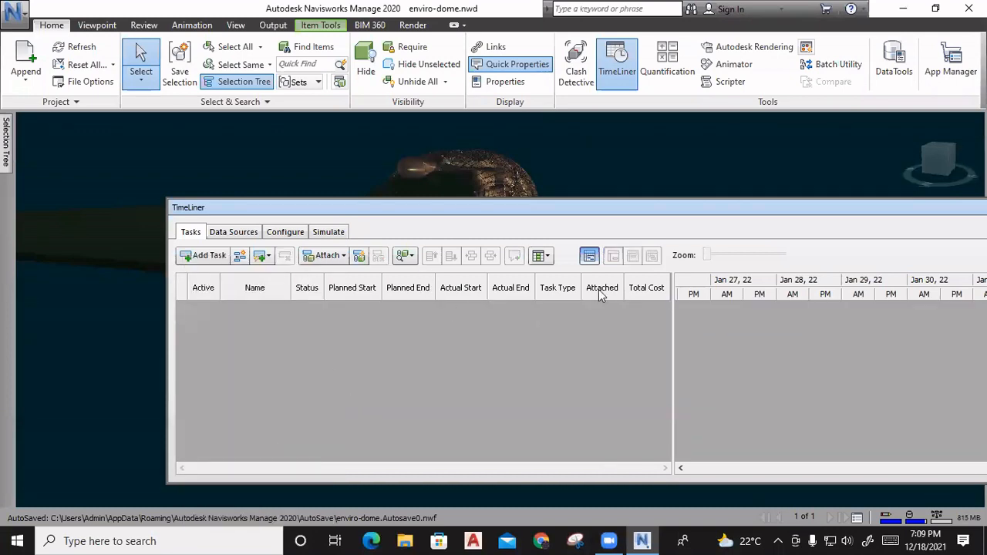
Add a new task type named "replace" to the TimeLiner configuration.
left_click_drag(718, 210, 607, 219)
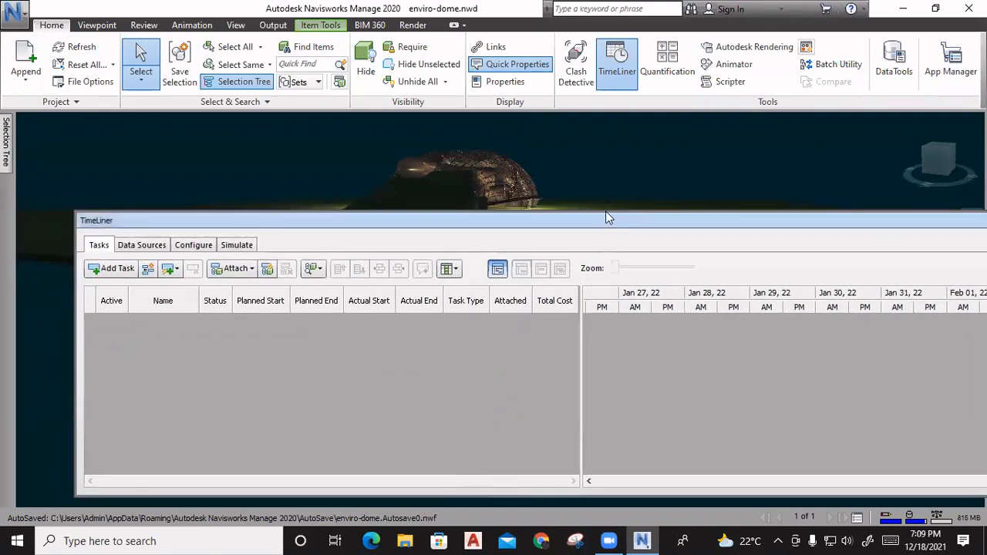
left_click(202, 245)
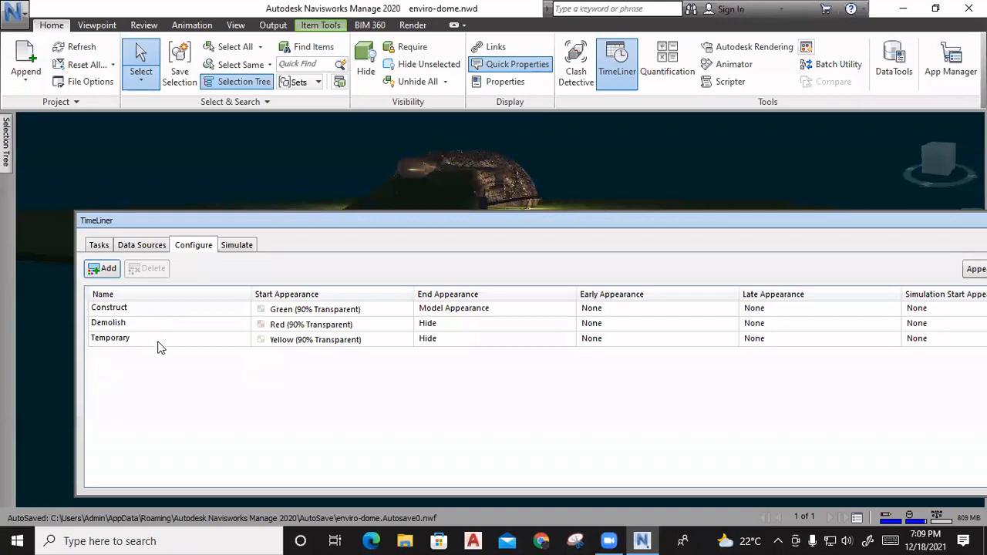
left_click(107, 270)
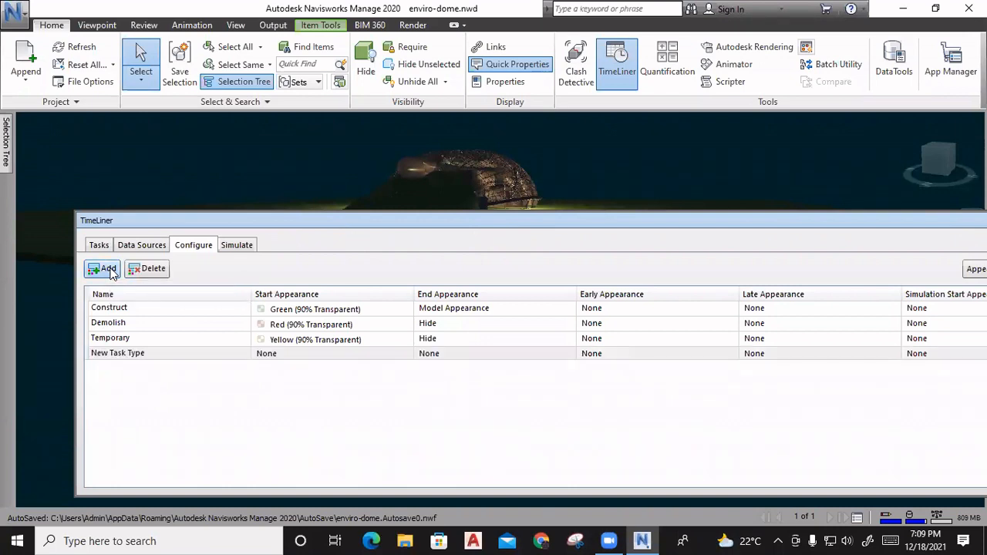
left_click(173, 356)
left_click(174, 355)
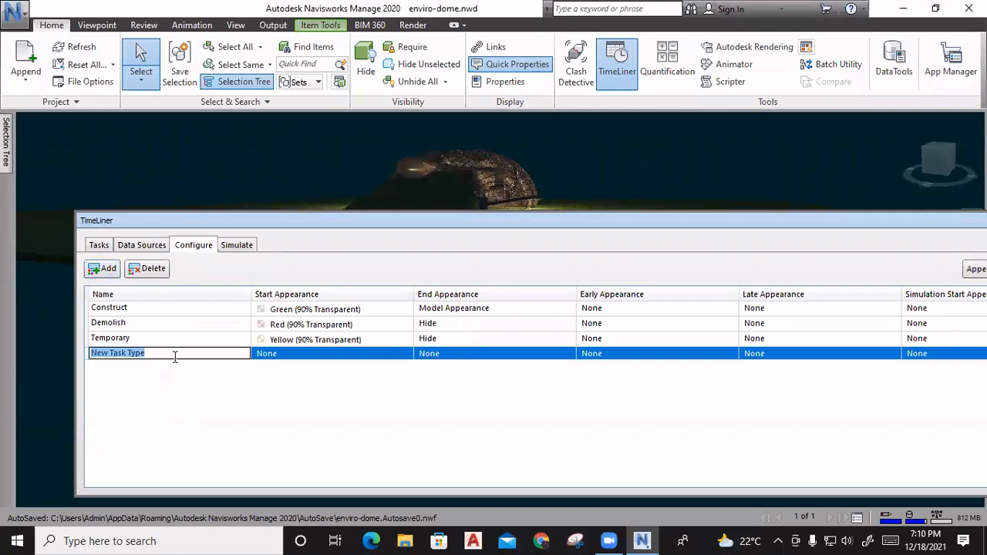
type("rep")
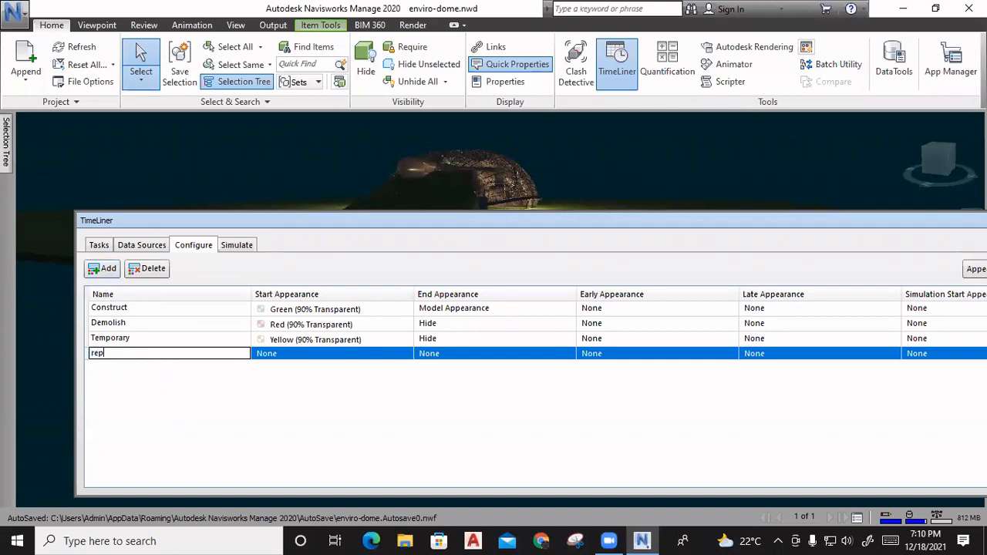
type("lace")
Open the start appearance choices for the replace task type.
left_click(282, 353)
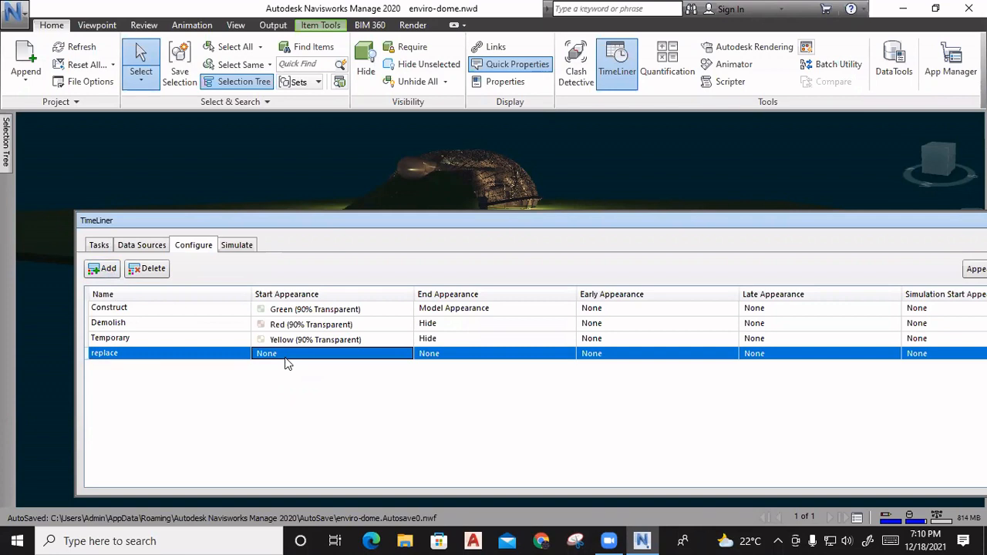
left_click(285, 359)
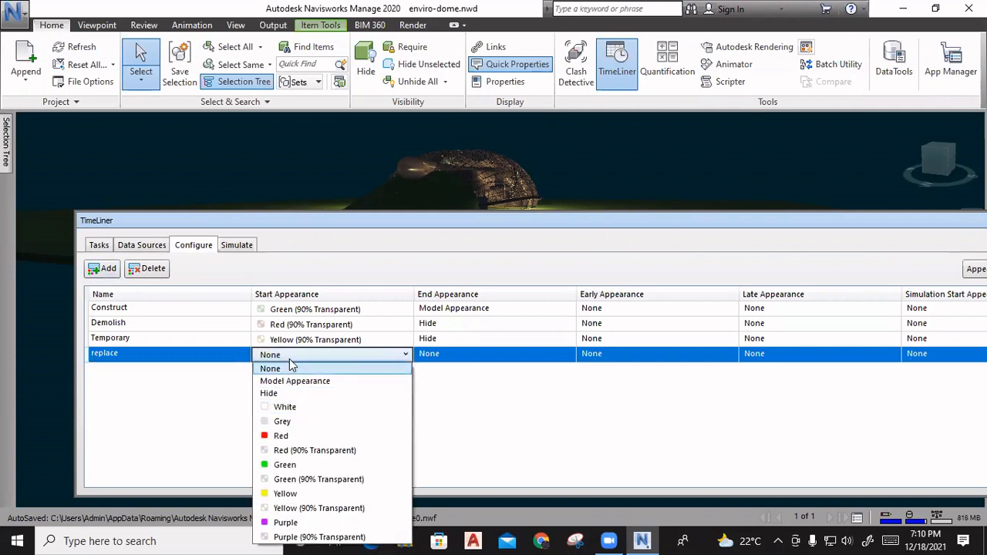